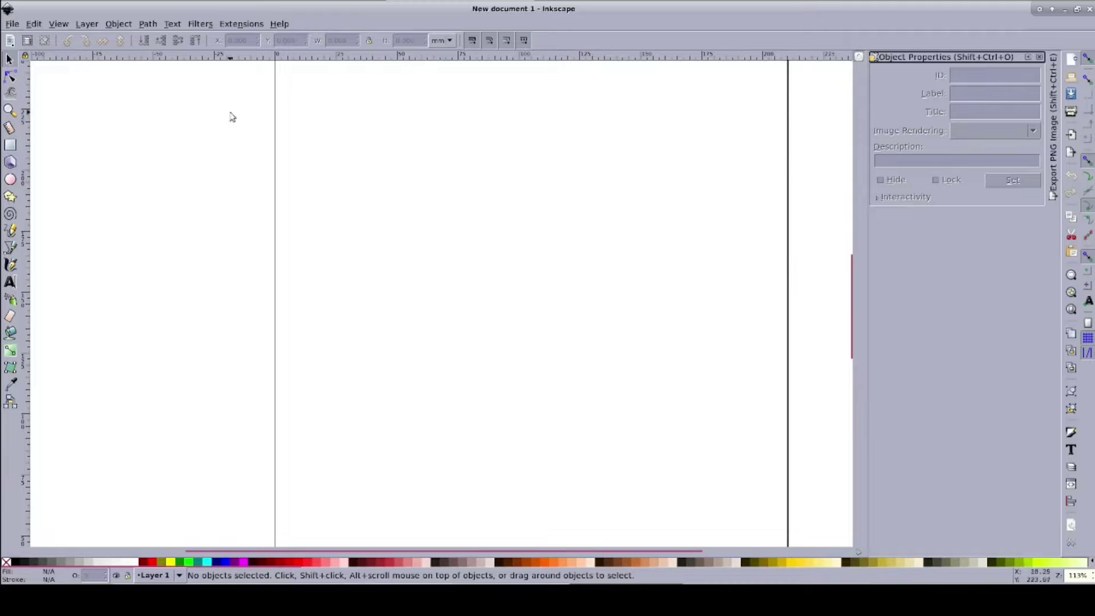
Bring up Inkscape's File menu for the new blank document.
left_click(11, 24)
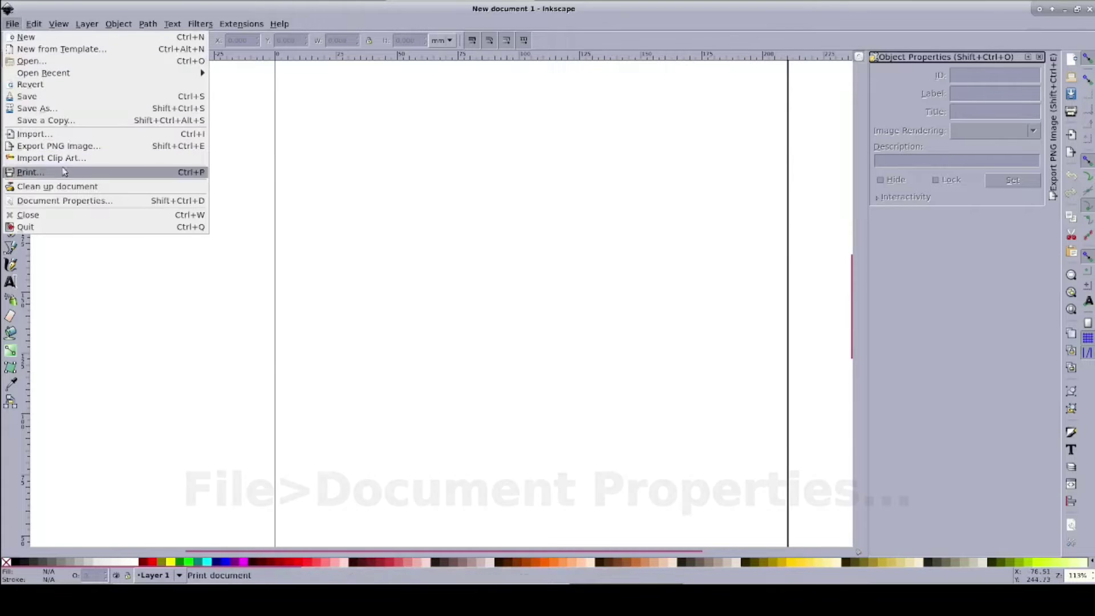
Set the Inkscape page to A4 (210 × 297 mm) in Document Properties, then close it.
left_click(71, 201)
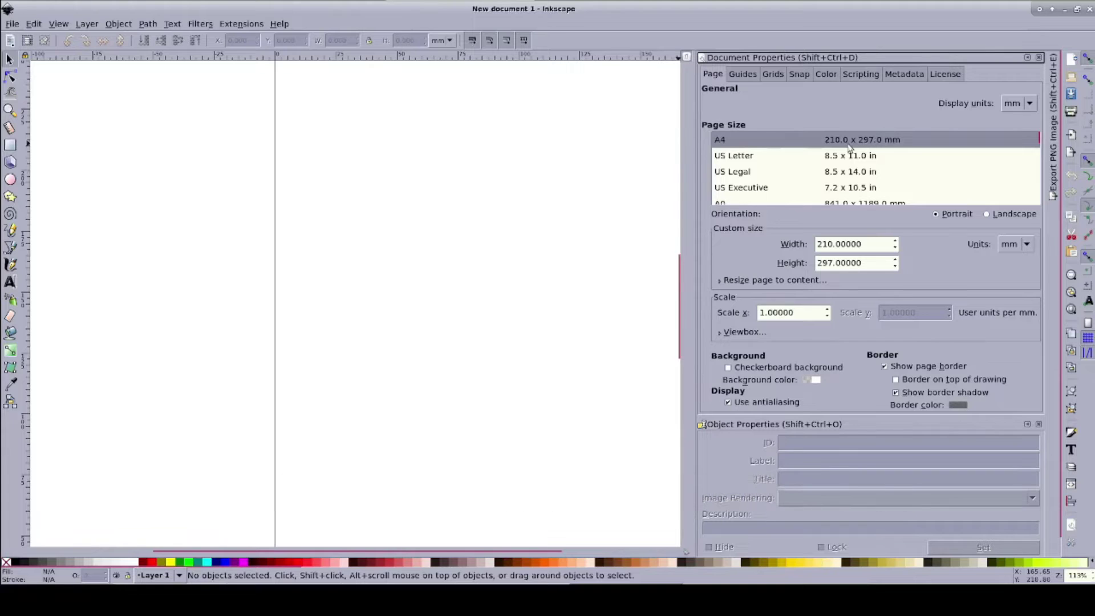
left_click(863, 143)
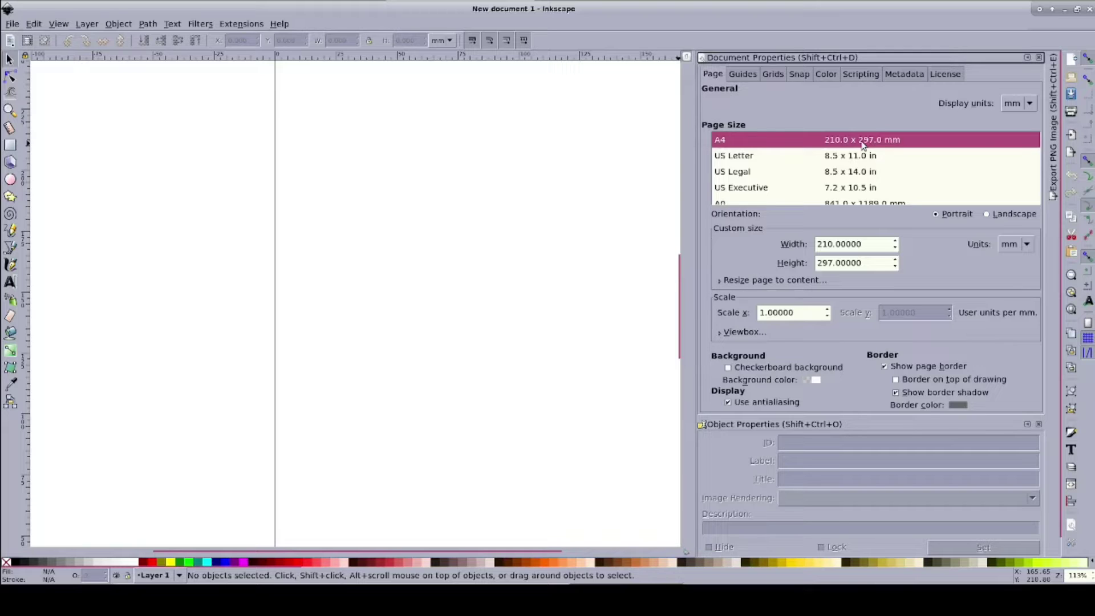
key("shift+ctrl+d")
scroll(591, 256, "up", 3)
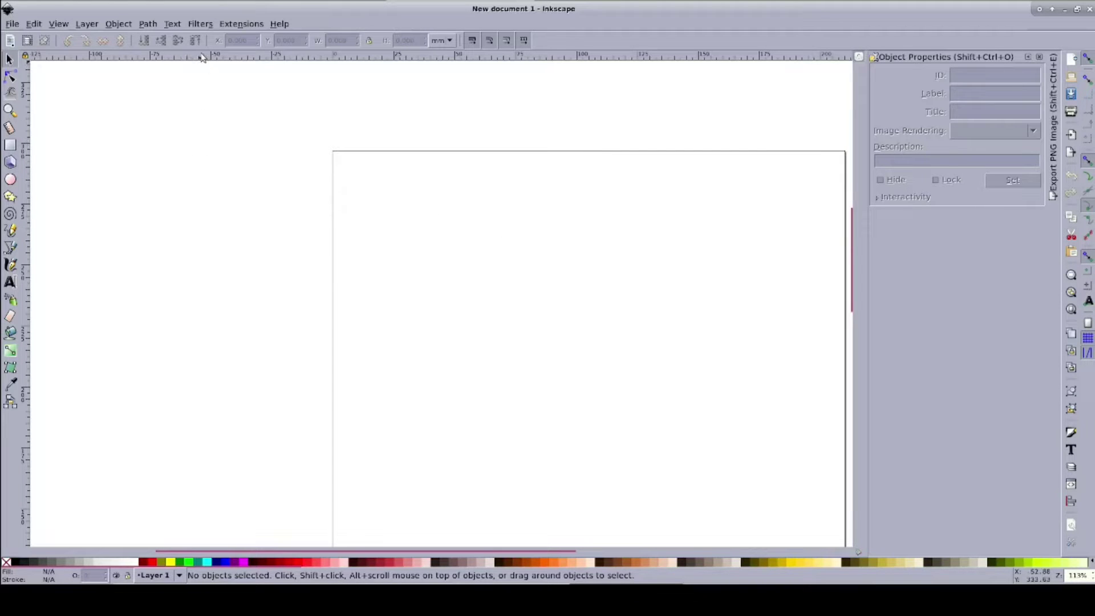
Add a horizontal guide locked at Y 297 mm.
left_click_drag(204, 57, 209, 143)
double_click(208, 139)
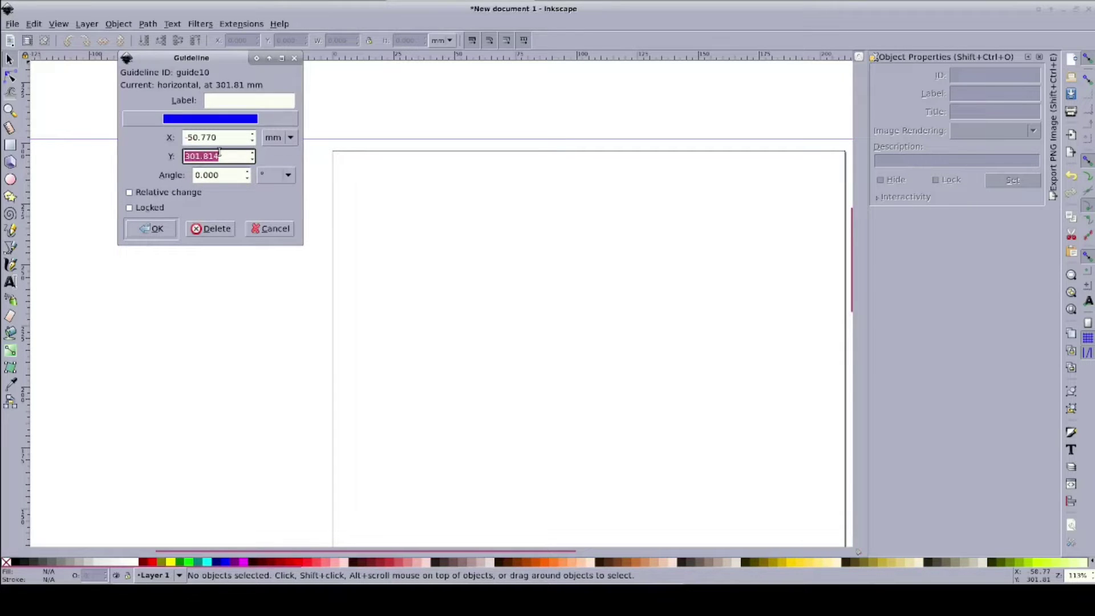
type("297")
left_click(129, 208)
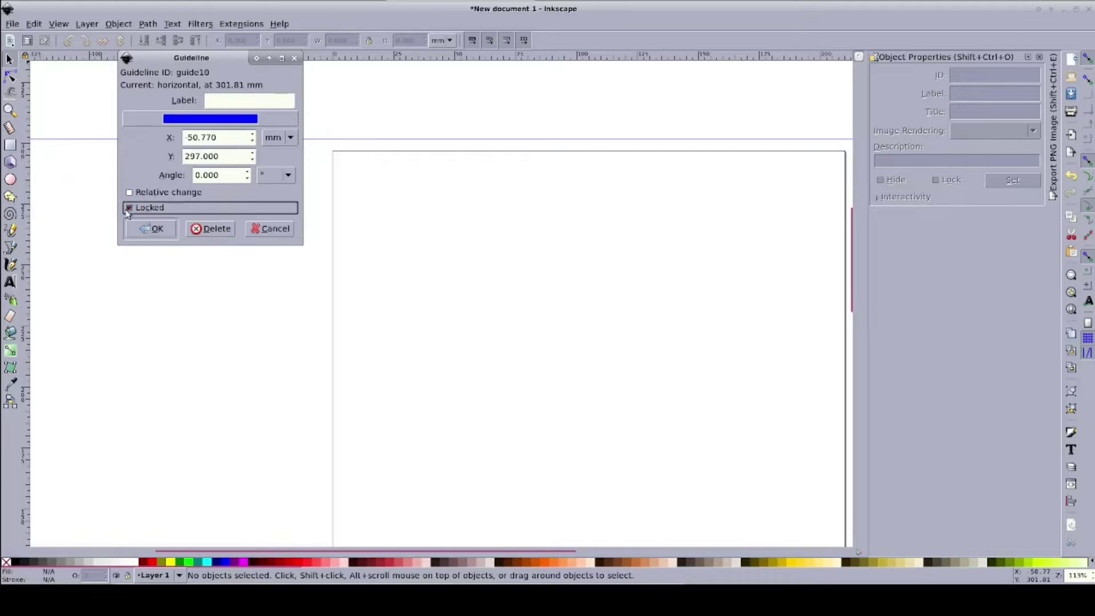
key("Return")
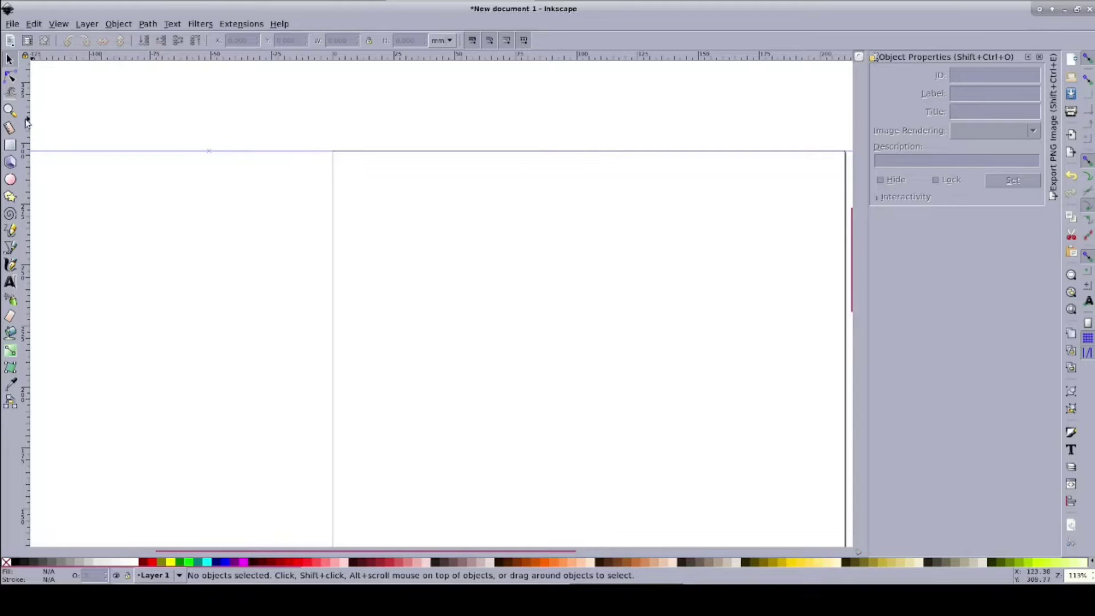
Add a vertical guide locked at X 0.
left_click_drag(28, 121, 233, 143)
double_click(234, 143)
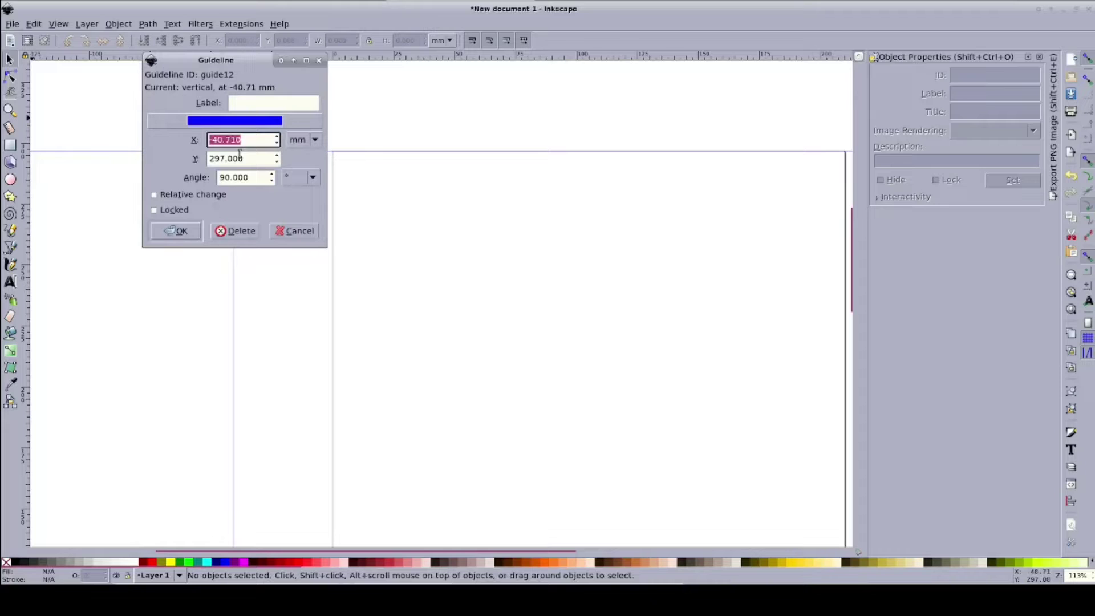
type("0")
left_click(178, 210)
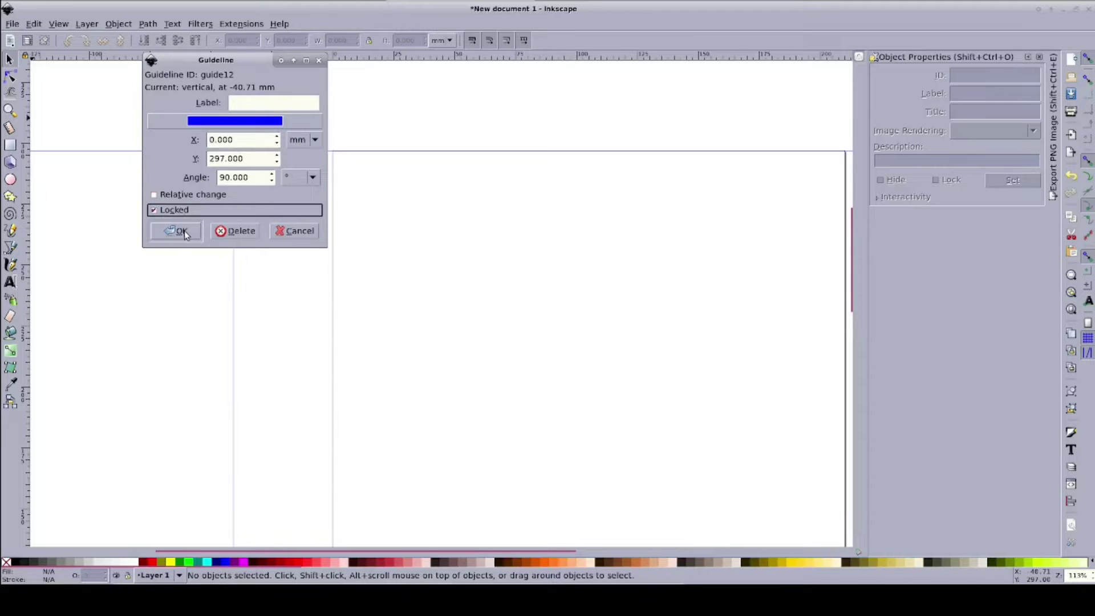
left_click(178, 231)
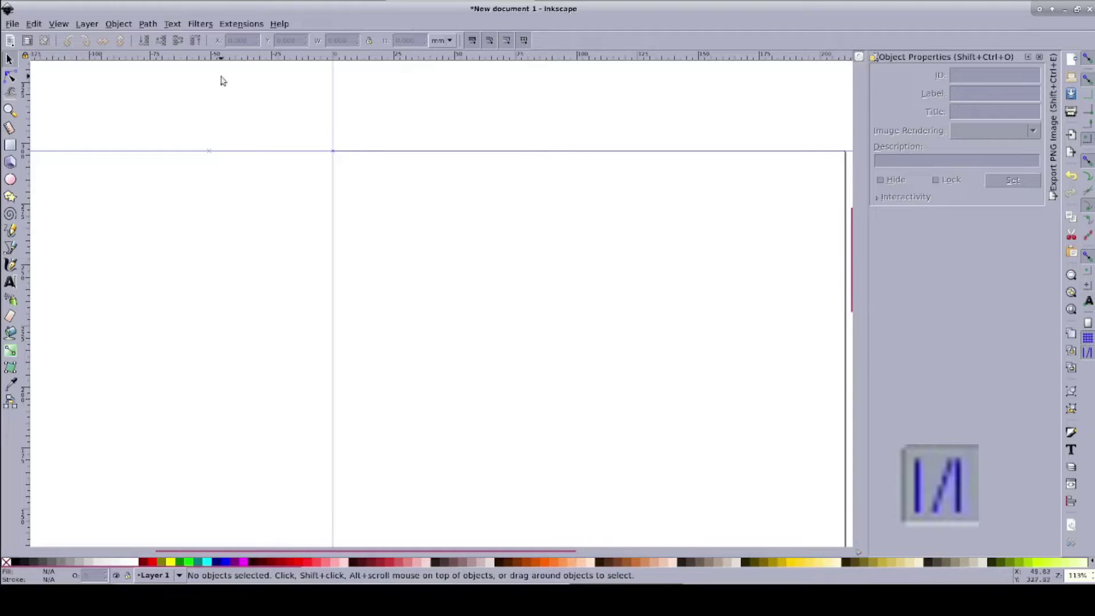
Import purple-paw-print-hi.png from the BottomInlay2 folder as an embedded image.
left_click(12, 25)
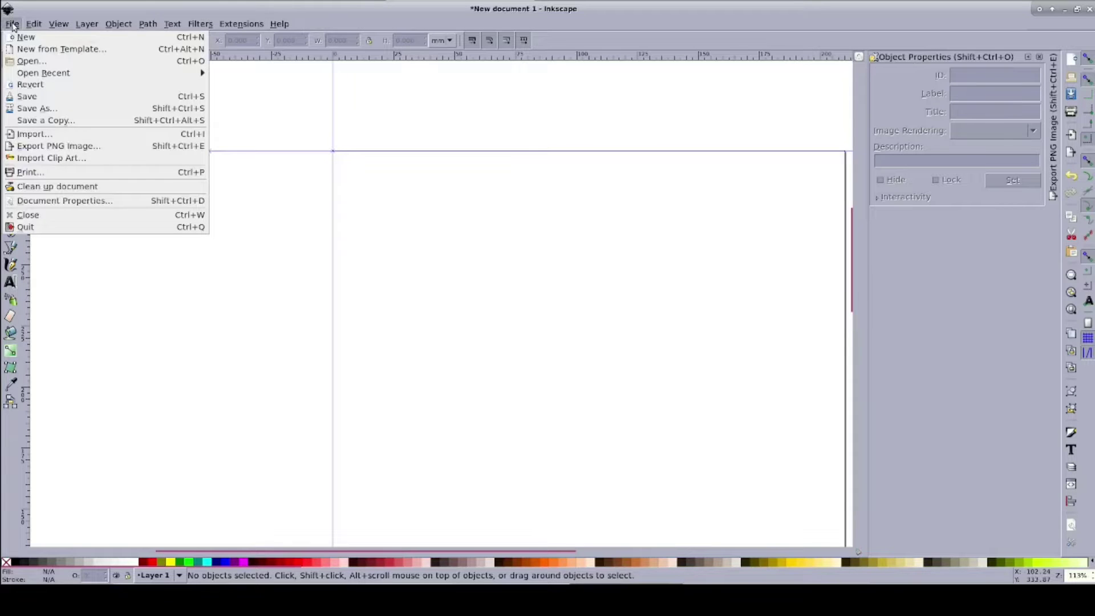
left_click(34, 134)
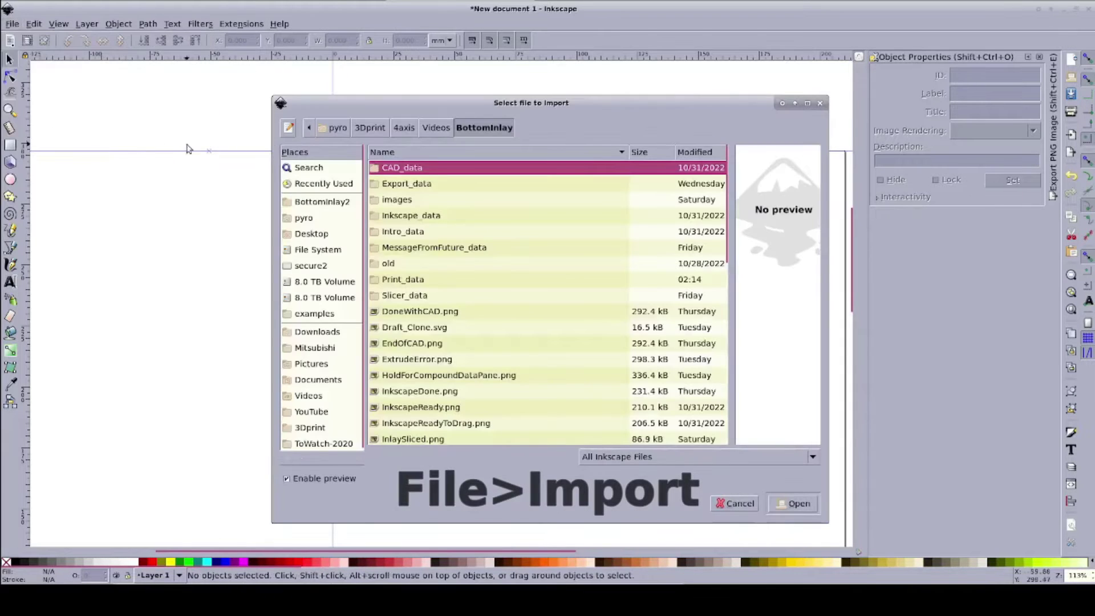
left_click(436, 127)
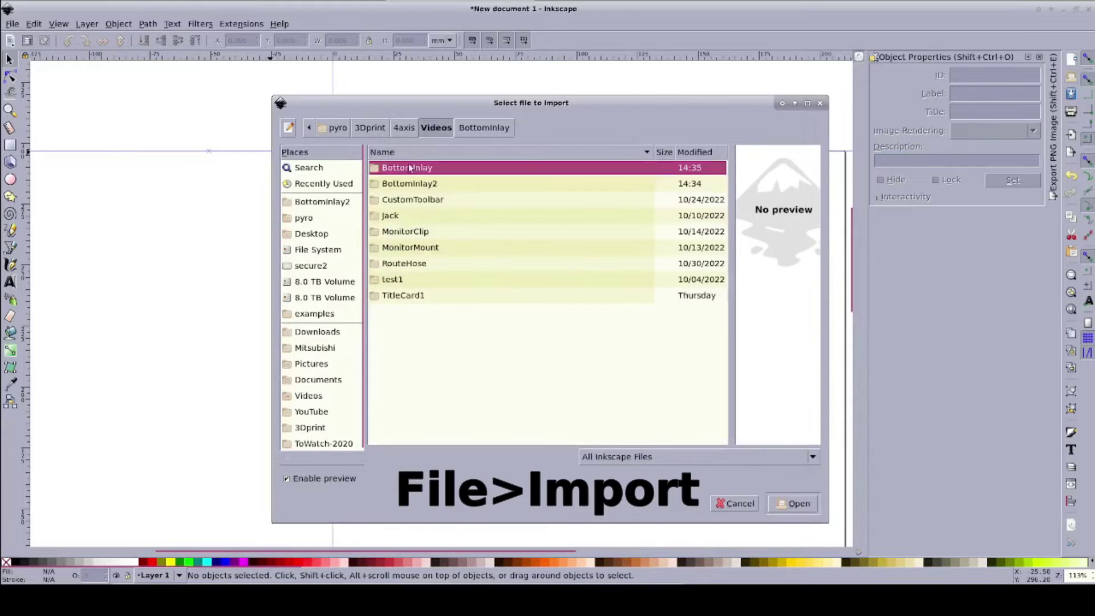
double_click(408, 184)
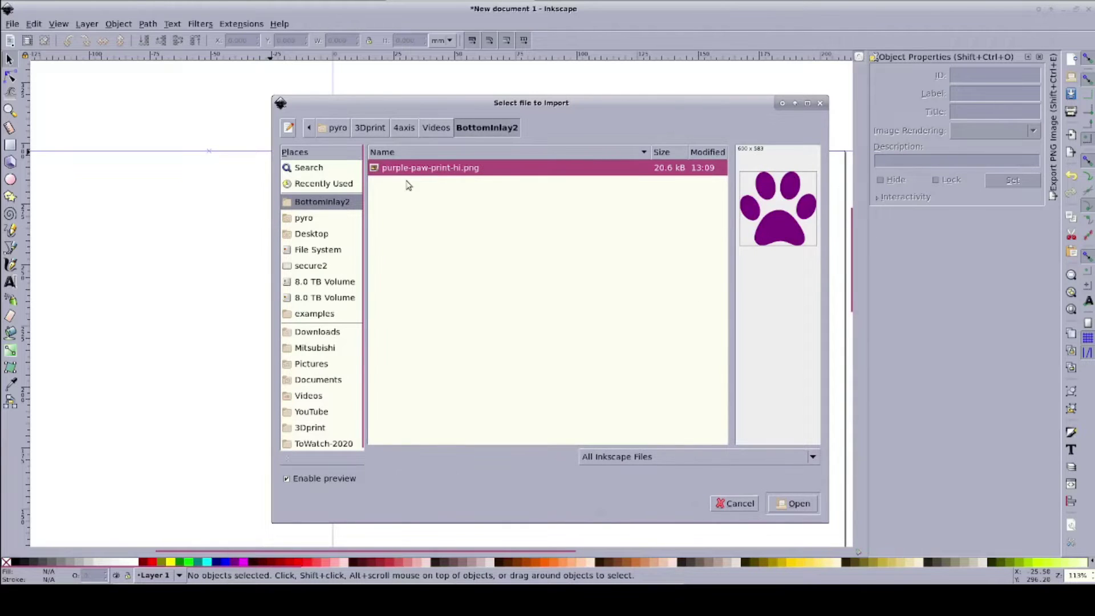
double_click(408, 171)
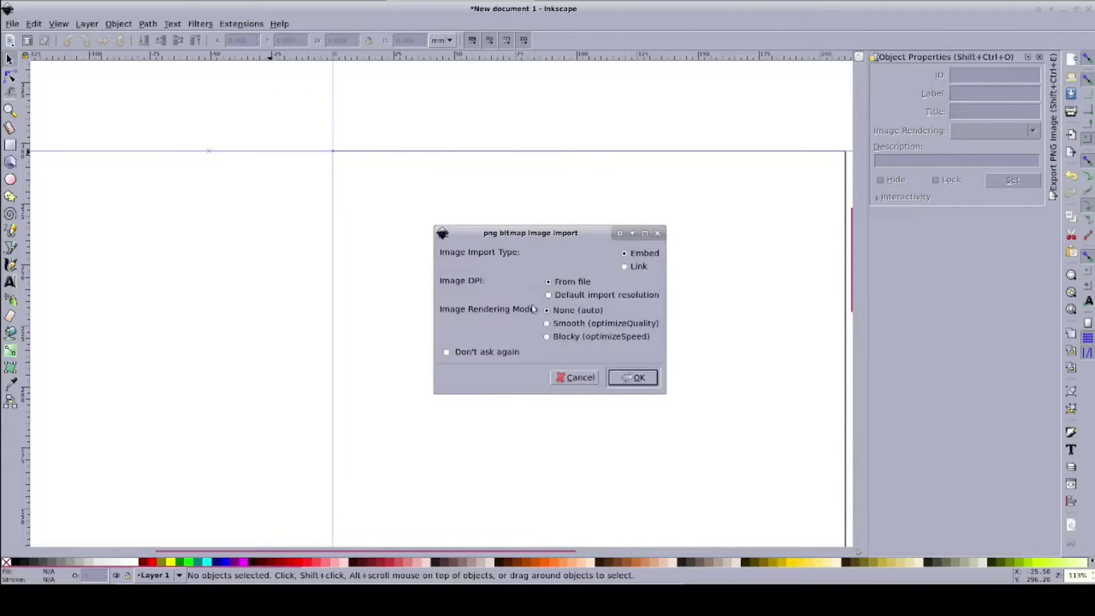
left_click(655, 378)
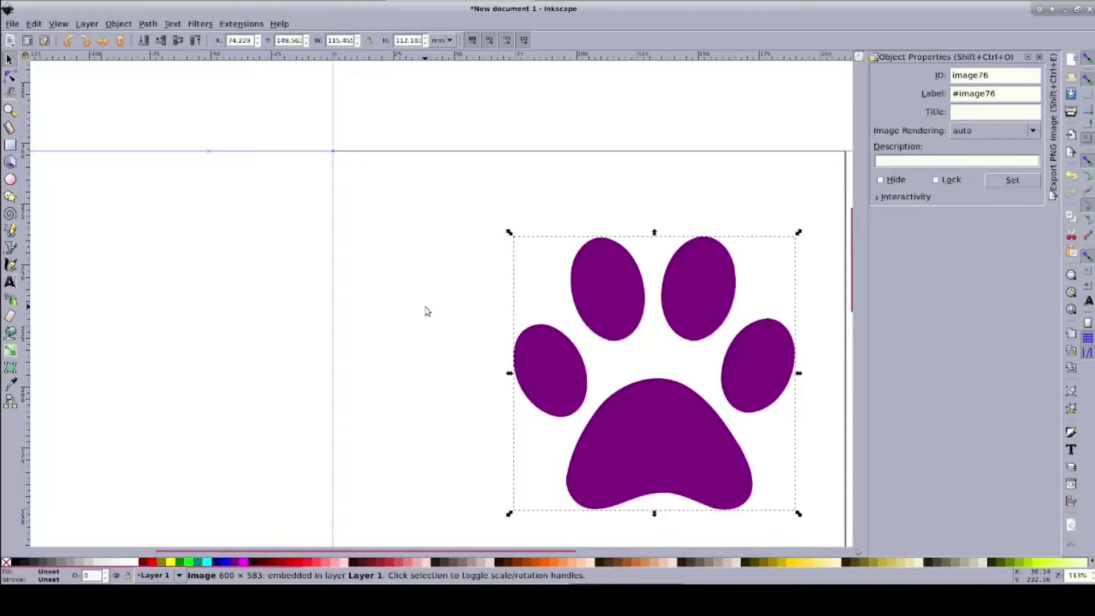
right_click(628, 425)
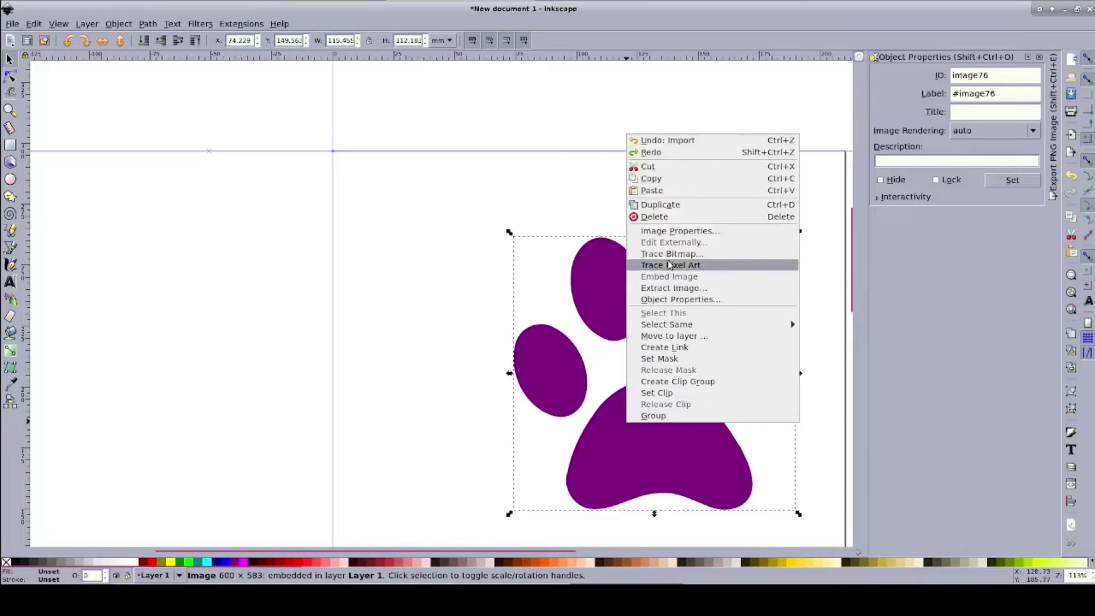
Trace the paw with live preview into a black path and snap it onto the guide intersection.
left_click(674, 255)
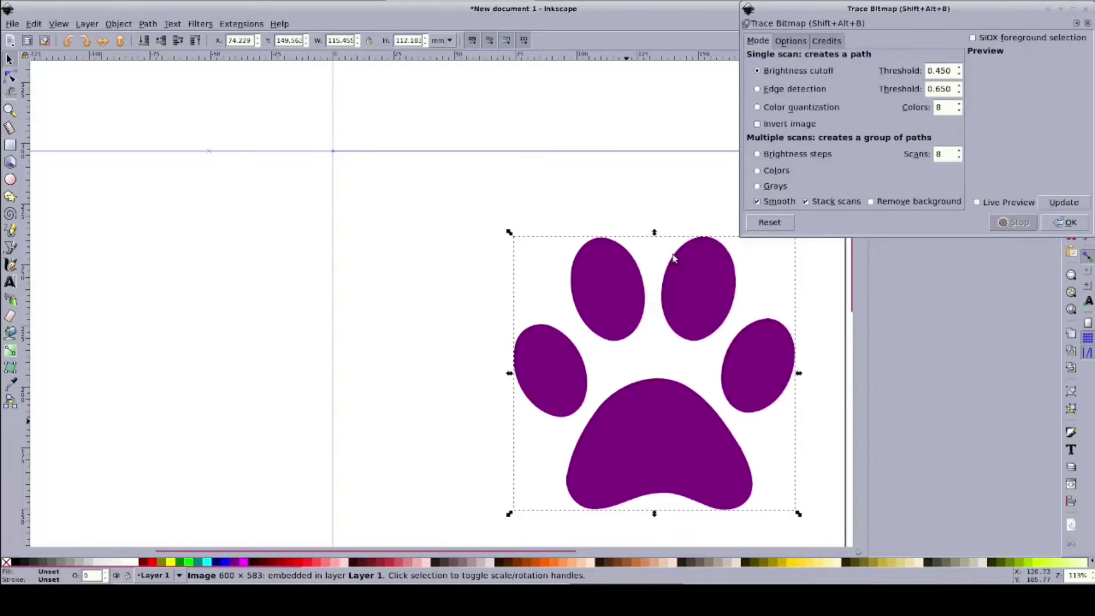
left_click(979, 203)
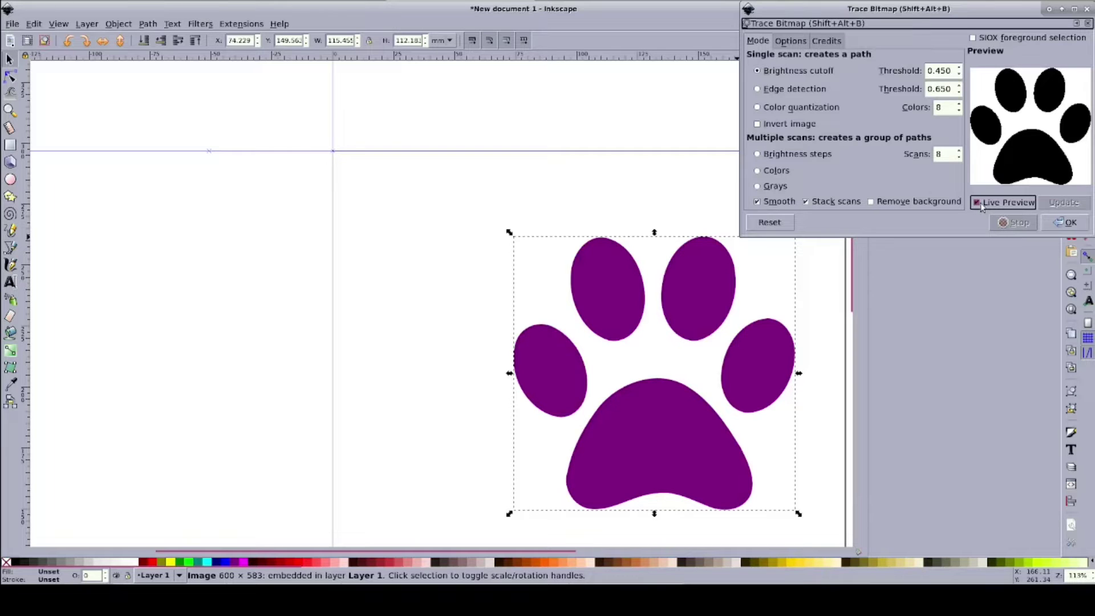
left_click(1048, 223)
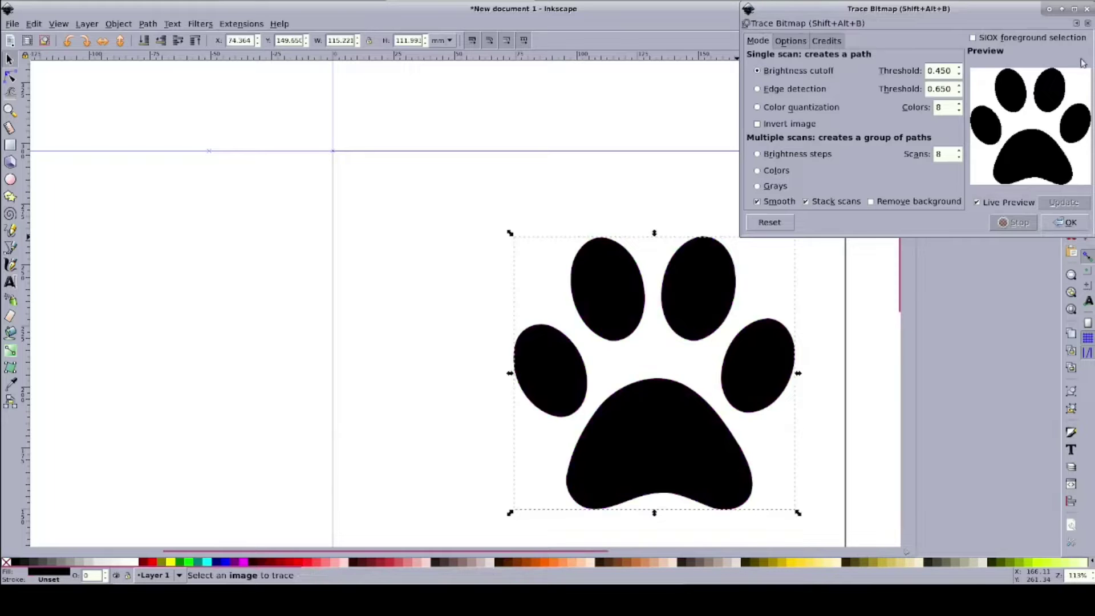
left_click(1089, 24)
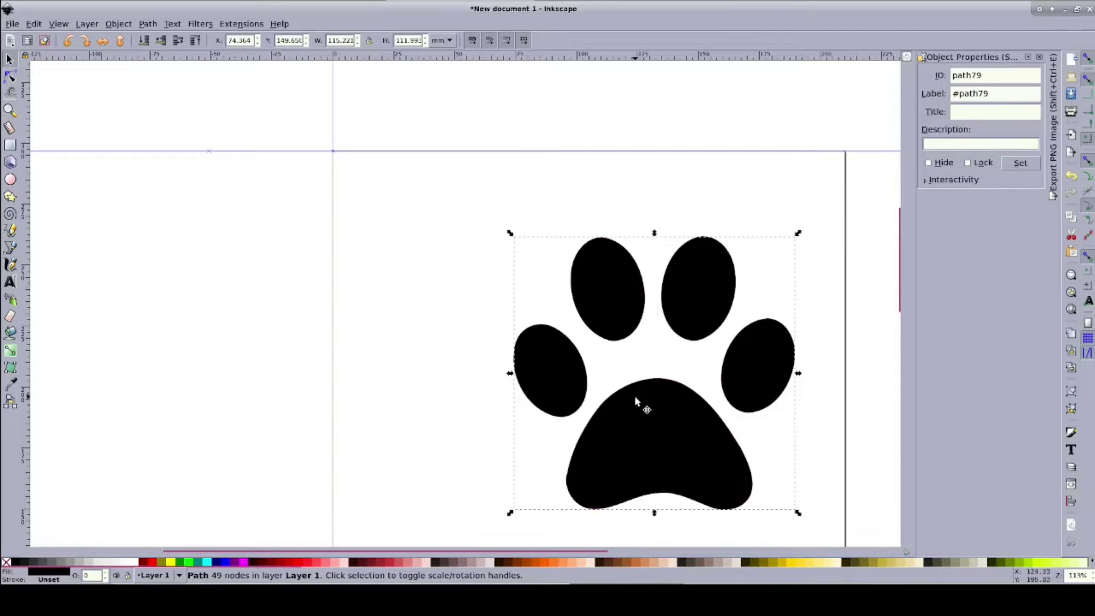
mouse_move(641, 402)
left_mouse_down()
mouse_move(429, 326)
mouse_move(386, 293)
mouse_move(326, 197)
left_mouse_up()
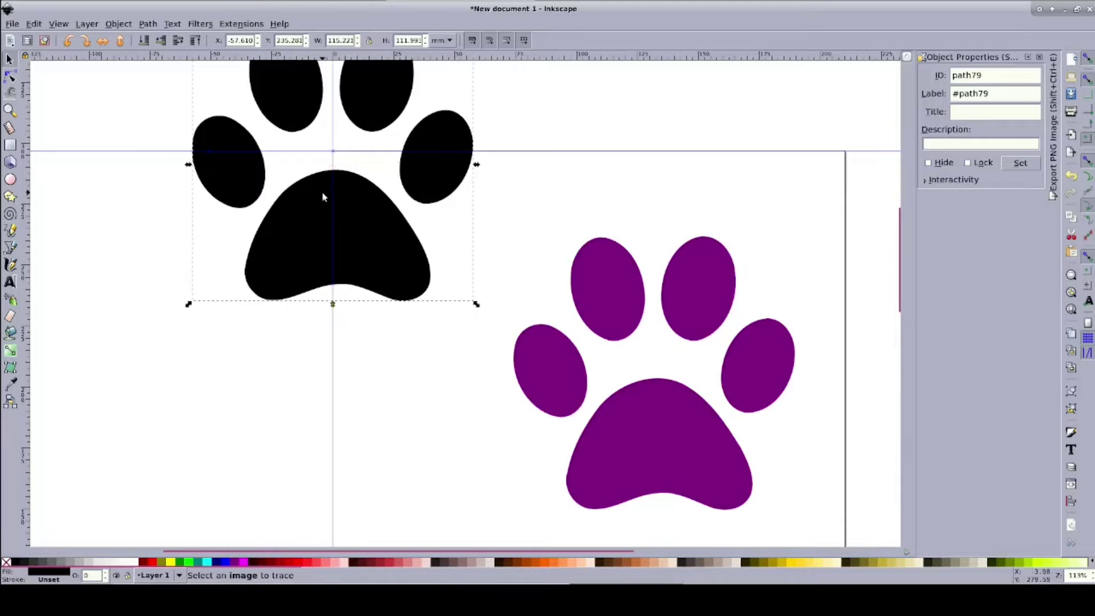
Delete the original purple paw image, keeping only the black traced path.
left_click(643, 437)
key("Delete")
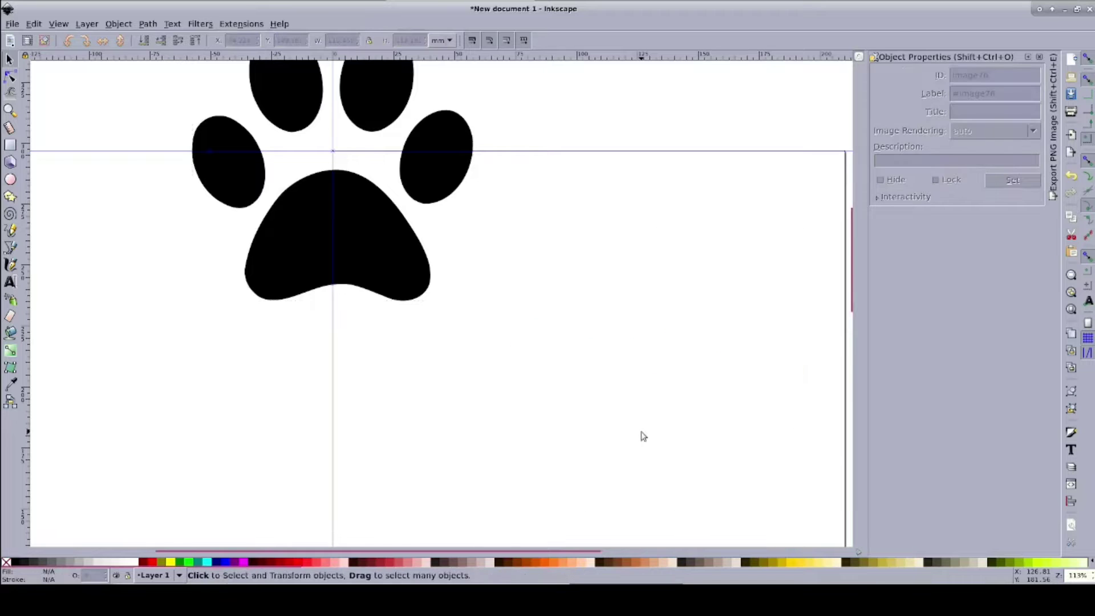
scroll(399, 286, "up", 5)
Start saving the drawing under the name PawPrint.
left_click(12, 24)
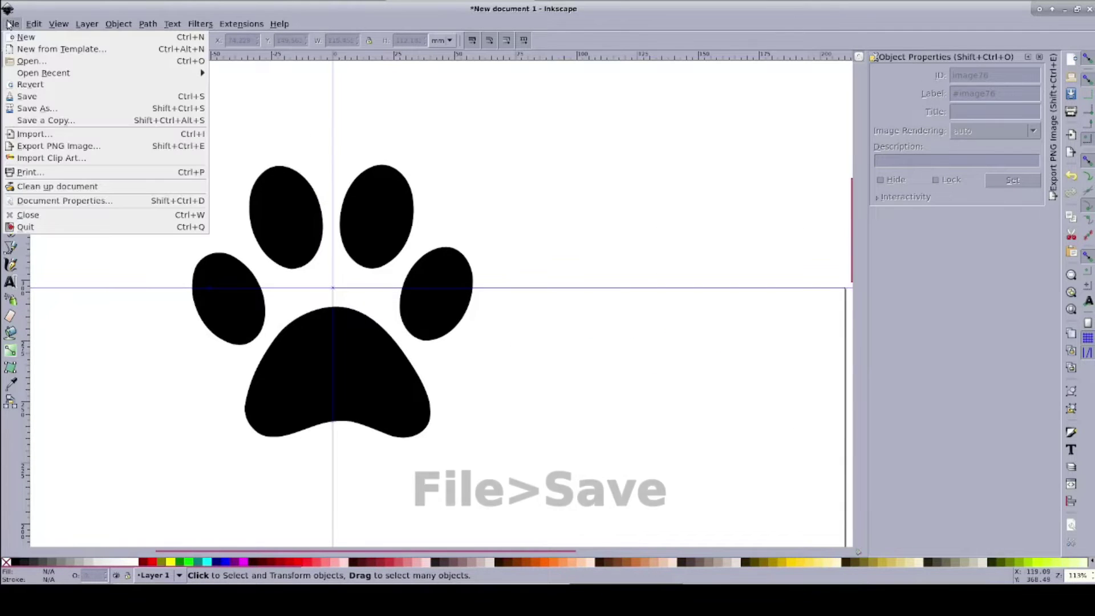
left_click(27, 96)
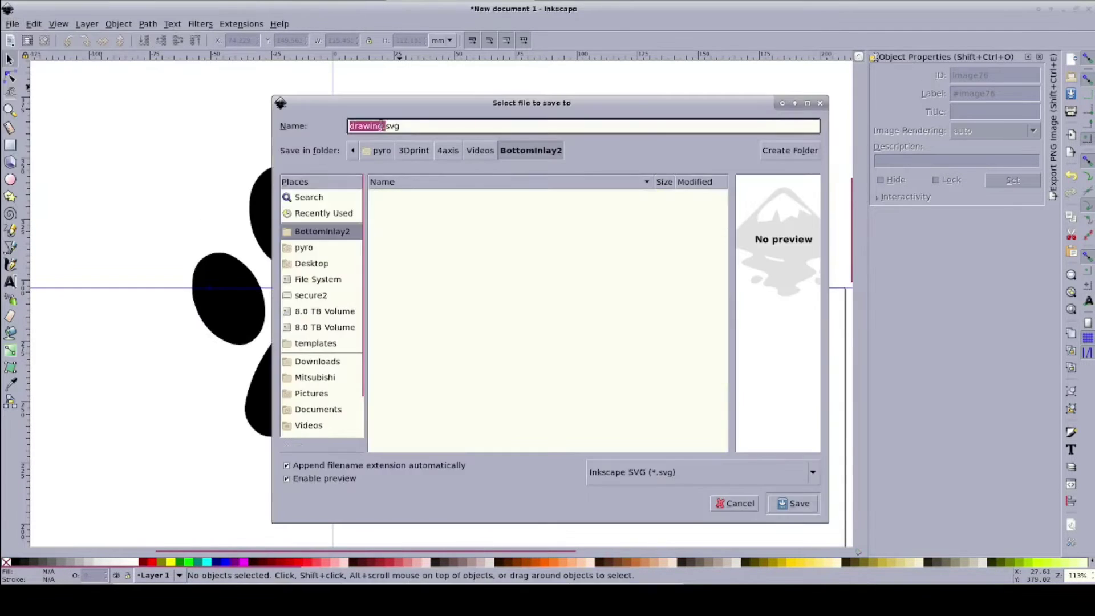
type("PawPrint.")
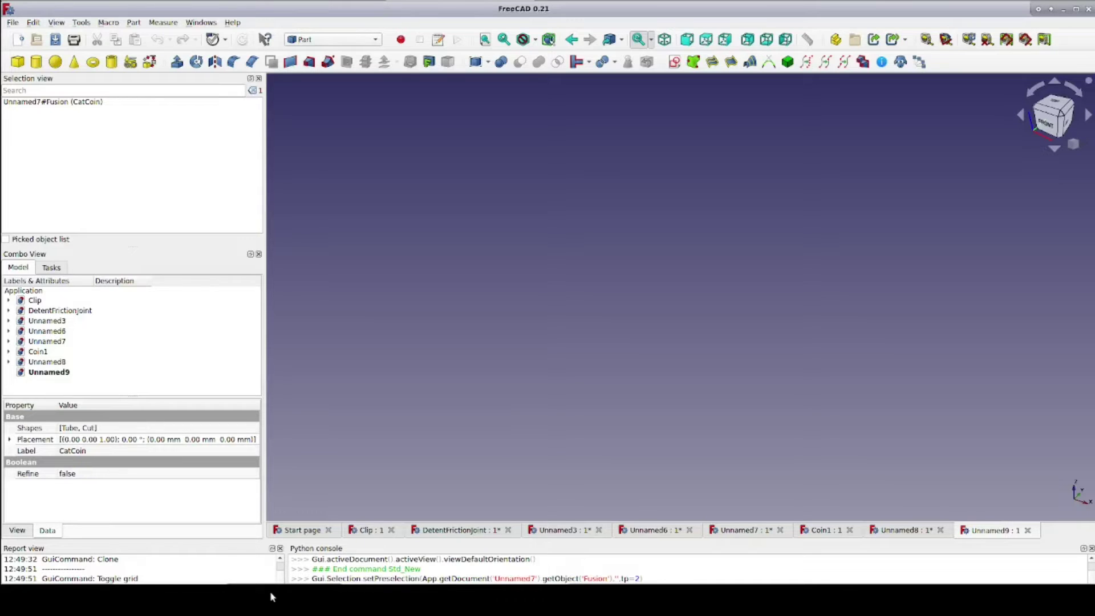
Bring up FreeCAD's Part Primitives panel in the new Unnamed9 document.
left_click(130, 62)
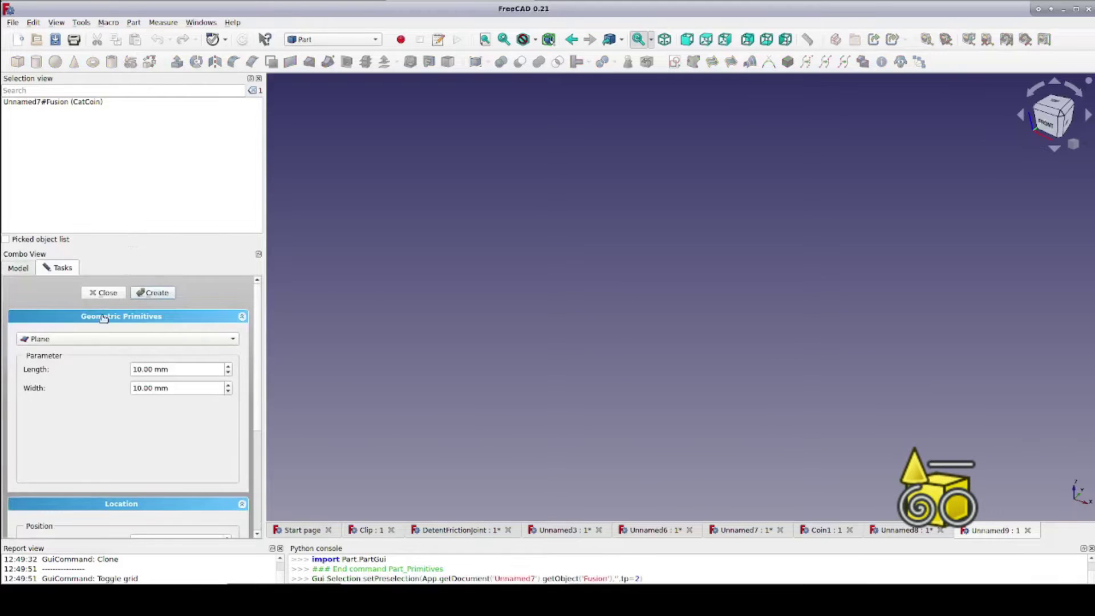
Create a Circle primitive with a 20 mm radius.
left_click(115, 339)
left_click(105, 475)
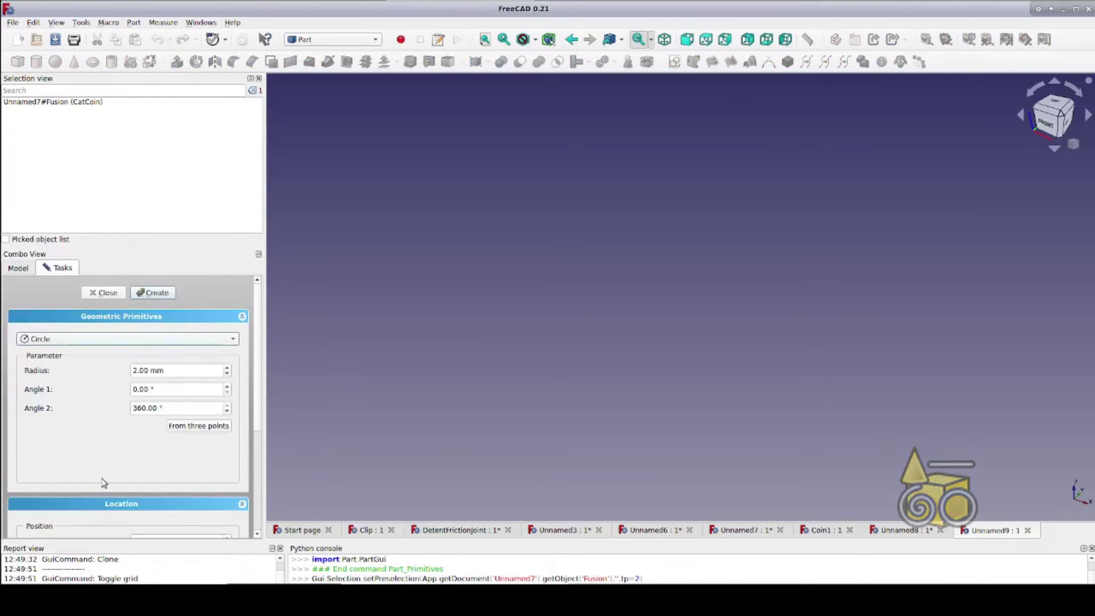
triple_click(141, 371)
type("20")
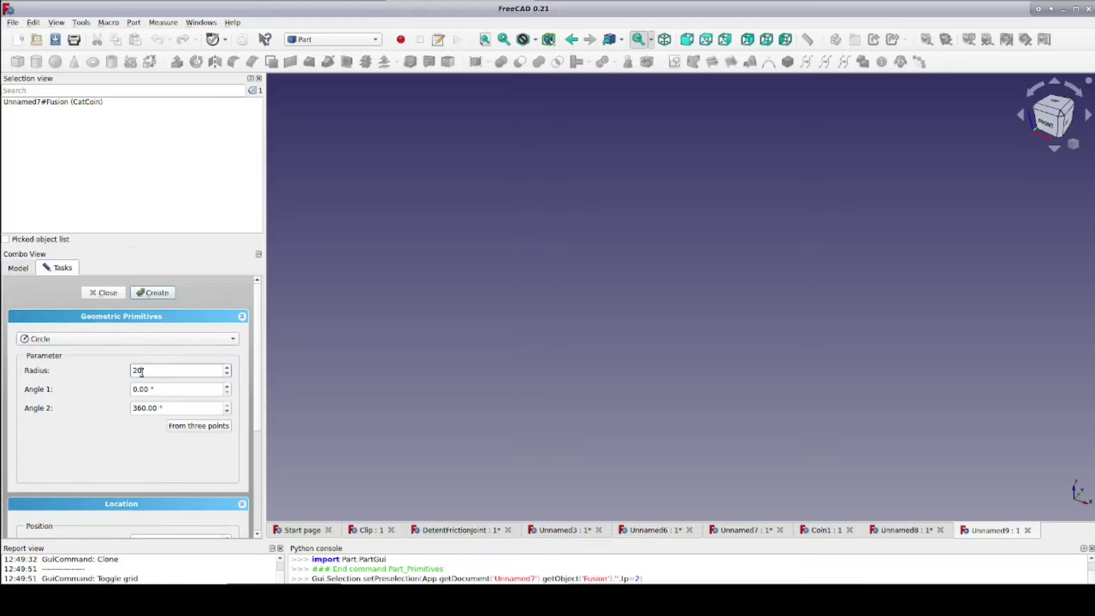
left_click(152, 292)
left_click(103, 293)
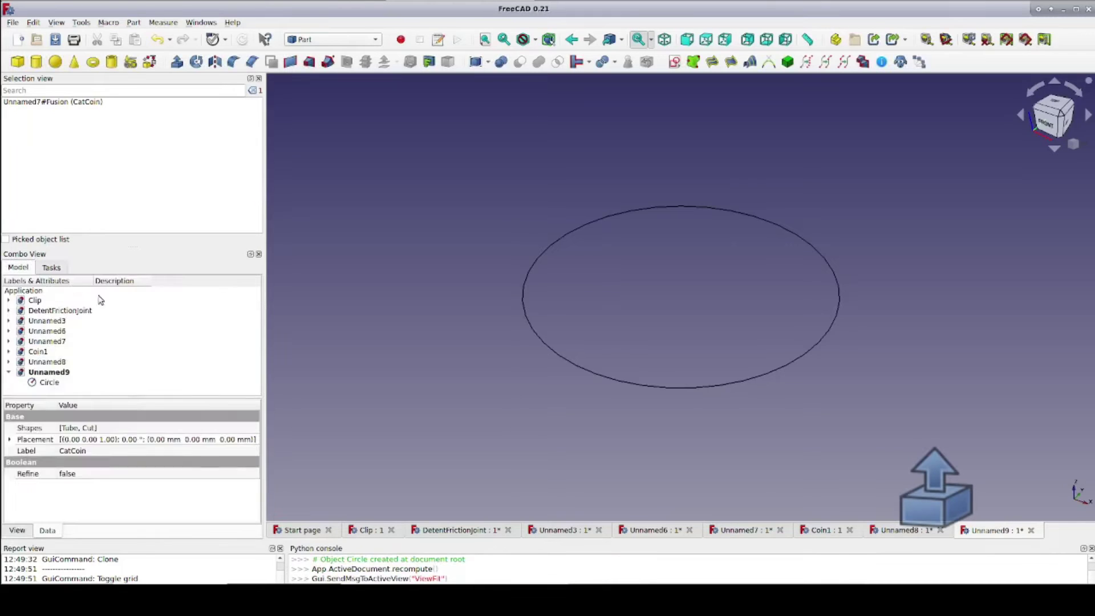
Extrude the circle into a solid disc and view it from the bottom.
left_click(50, 383)
left_click(177, 62)
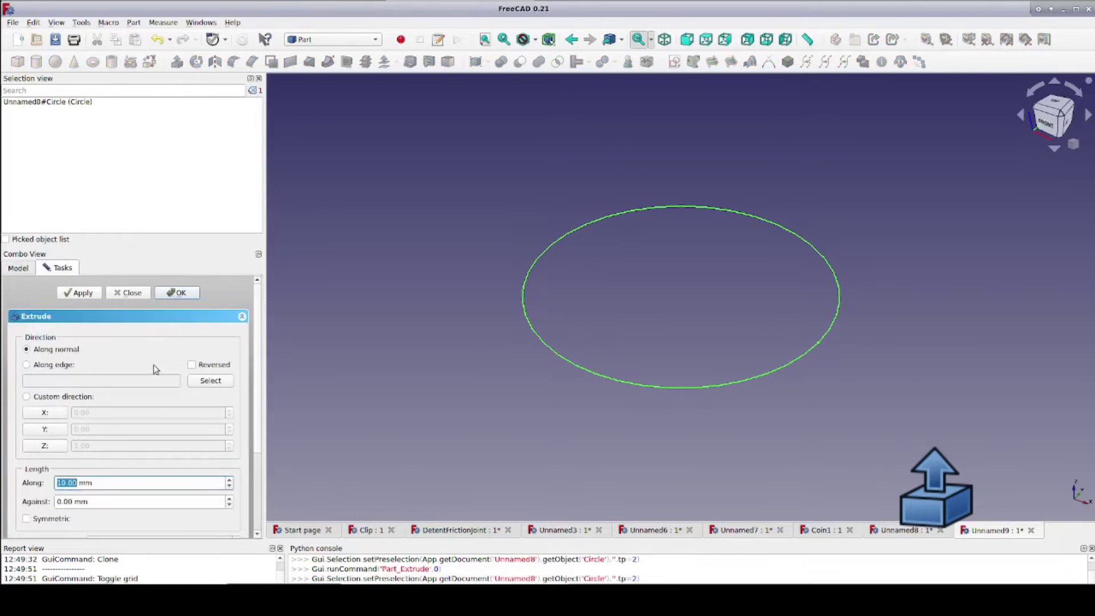
left_click(177, 293)
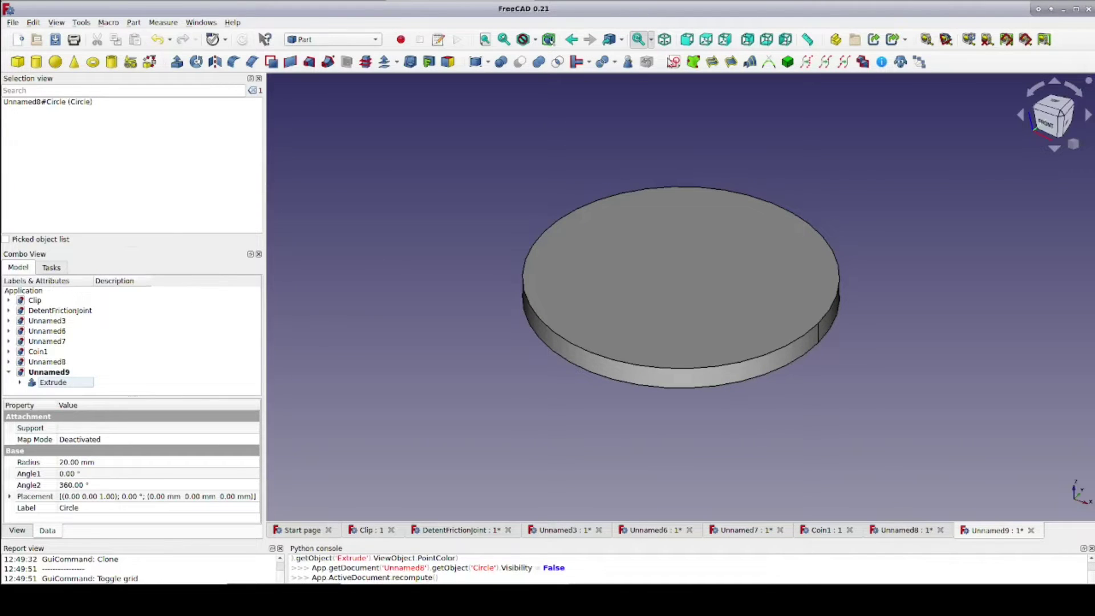
left_click(767, 41)
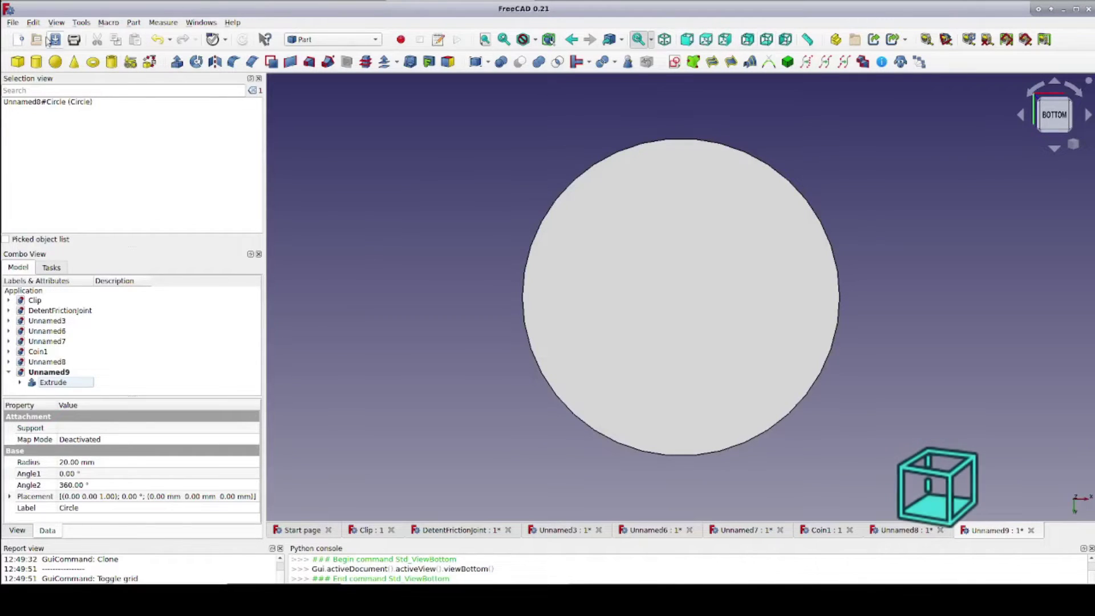
Import PawPrint.svg from the BottomInlay2 folder into Unnamed9.
left_click(13, 23)
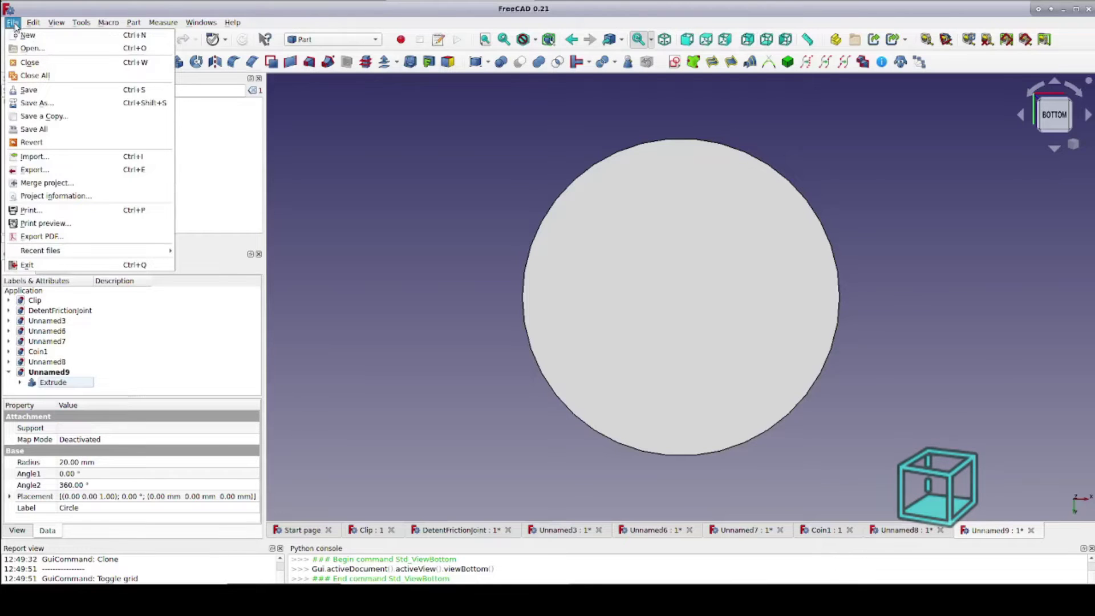
left_click(49, 162)
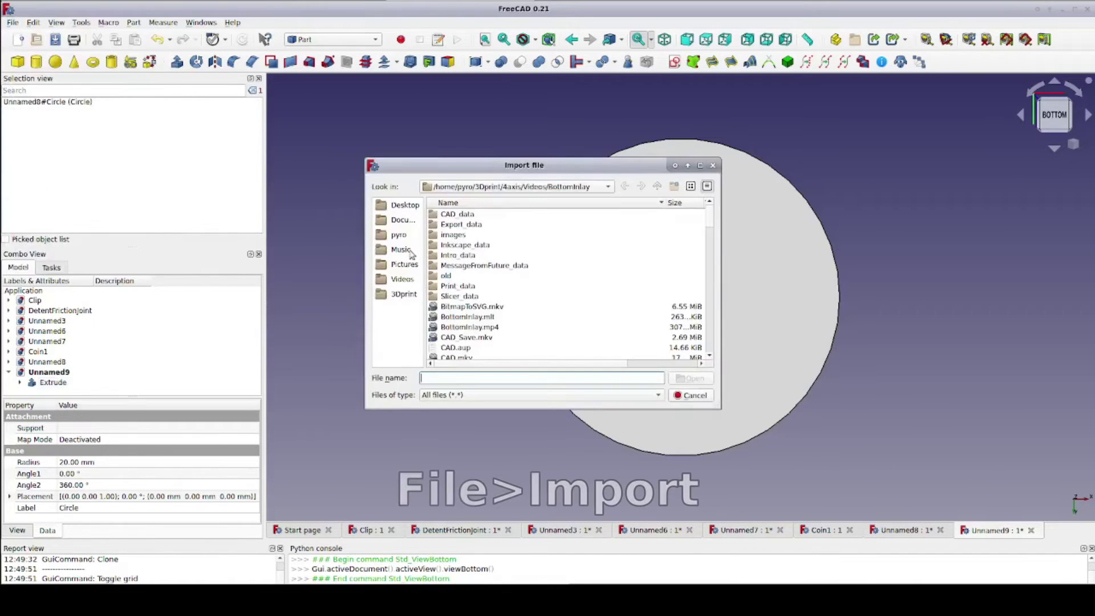
left_click(657, 186)
double_click(501, 224)
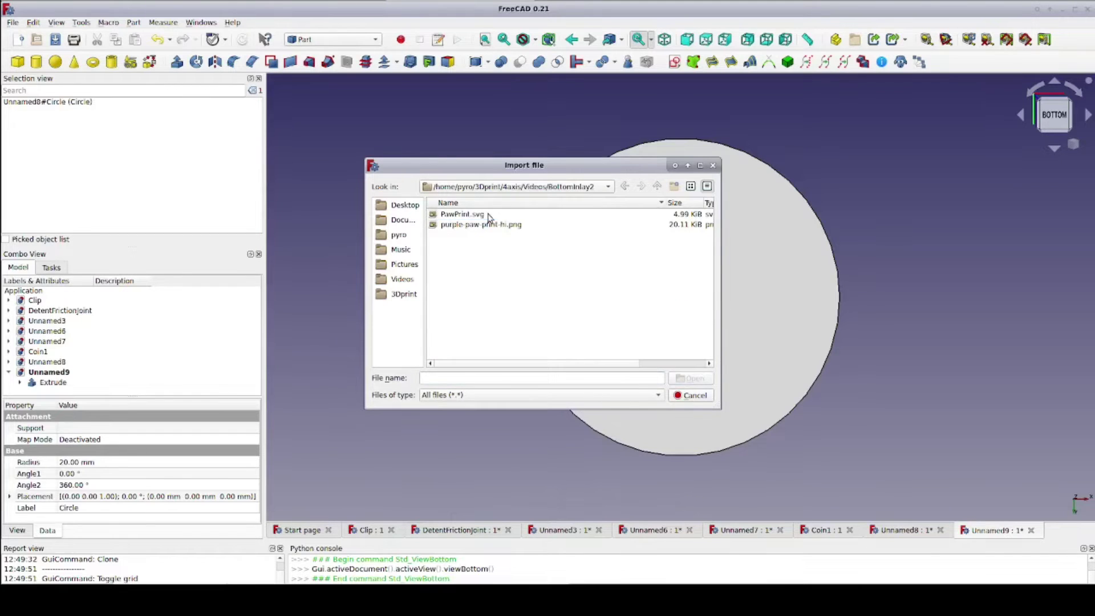
double_click(488, 214)
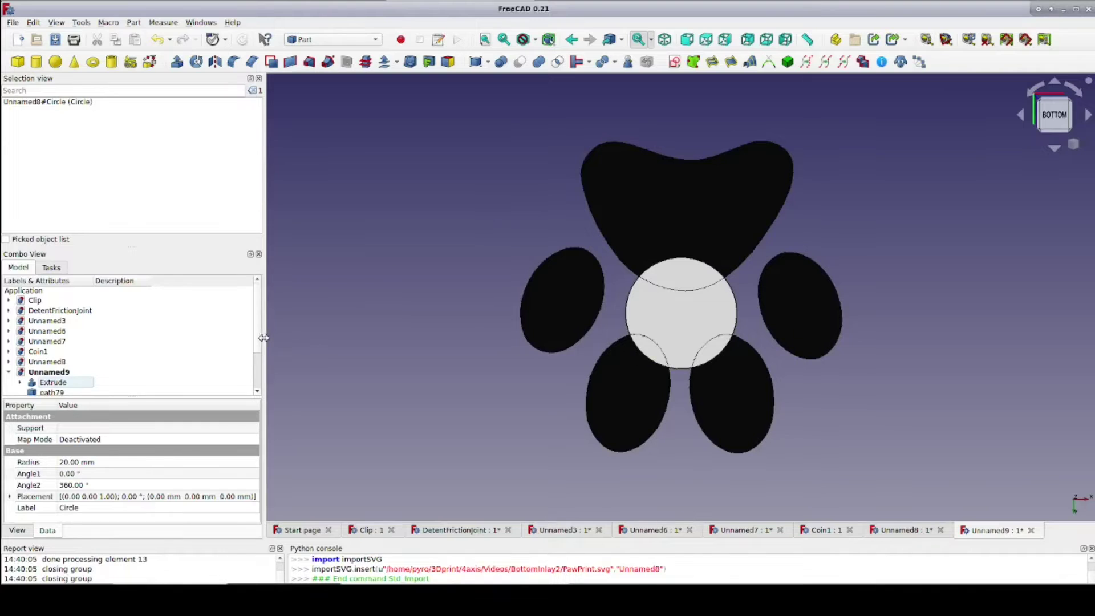
Hide the extruded disc.
scroll(259, 343, "down", 2)
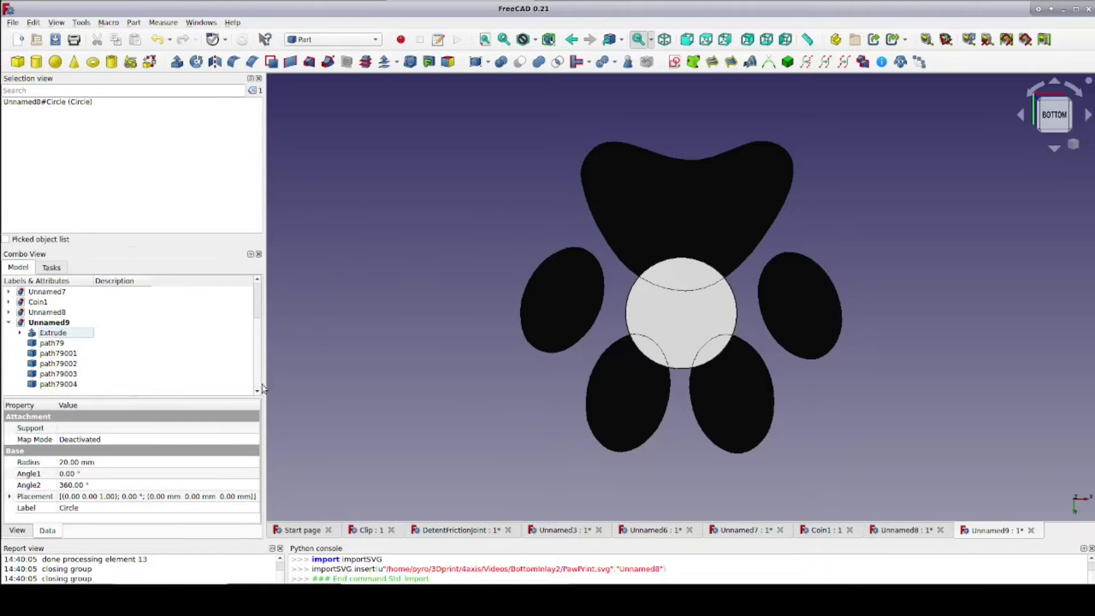
left_click(67, 333)
key("space")
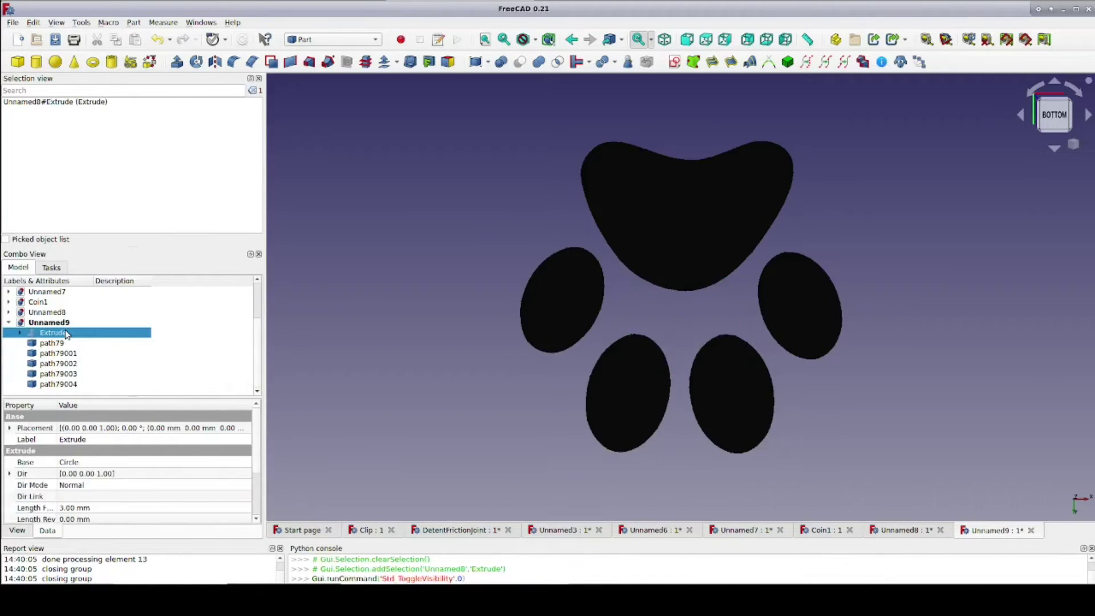
Check each pad path, path79 through path79004, then select all five.
left_click(62, 343)
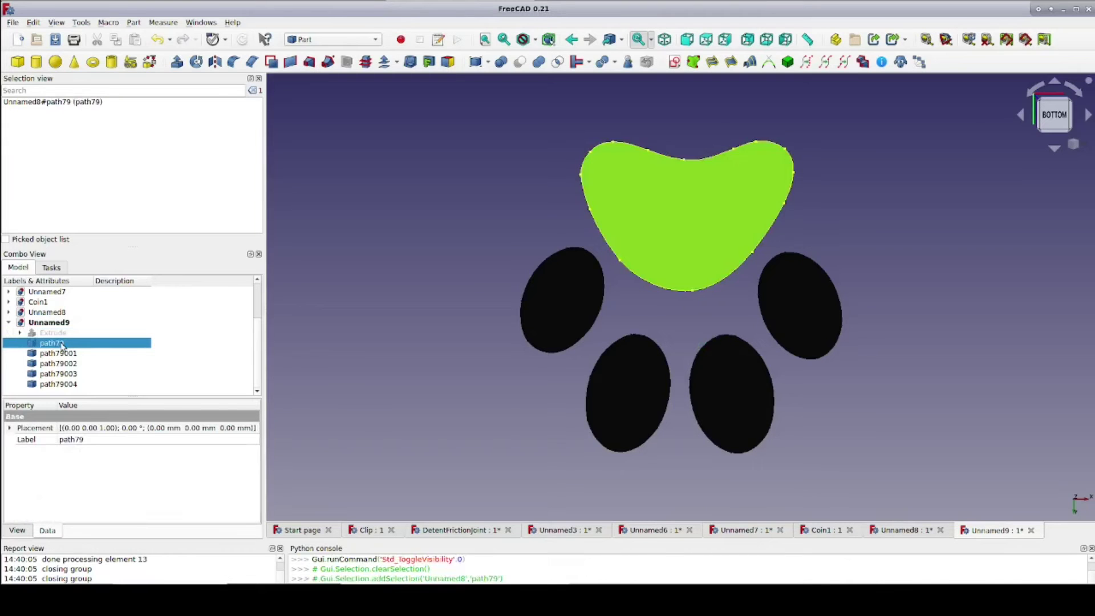
left_click(63, 354)
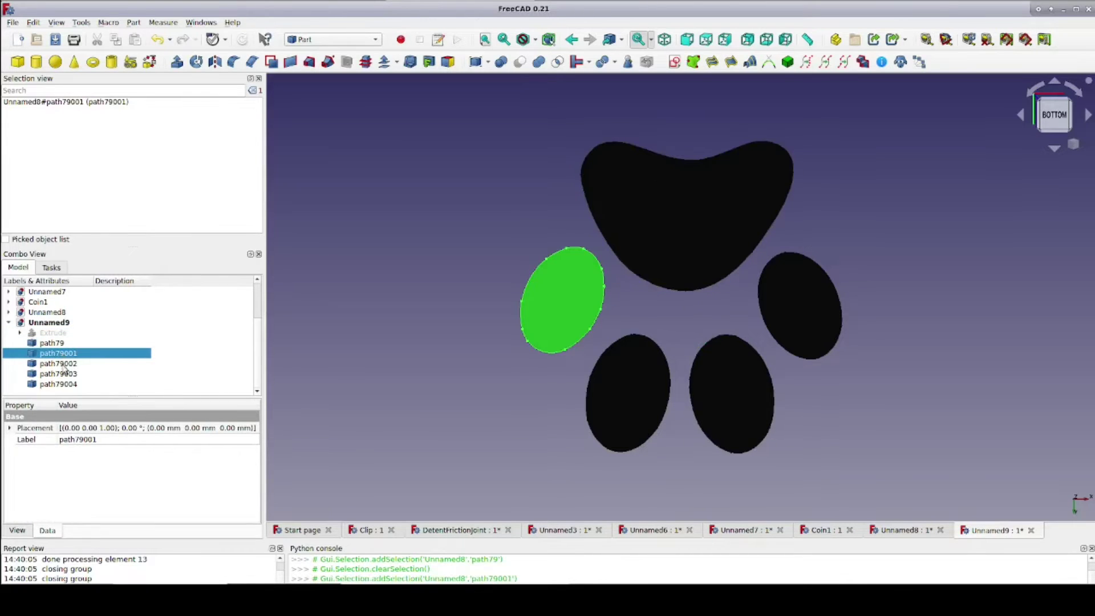
left_click(63, 364)
left_click(64, 375)
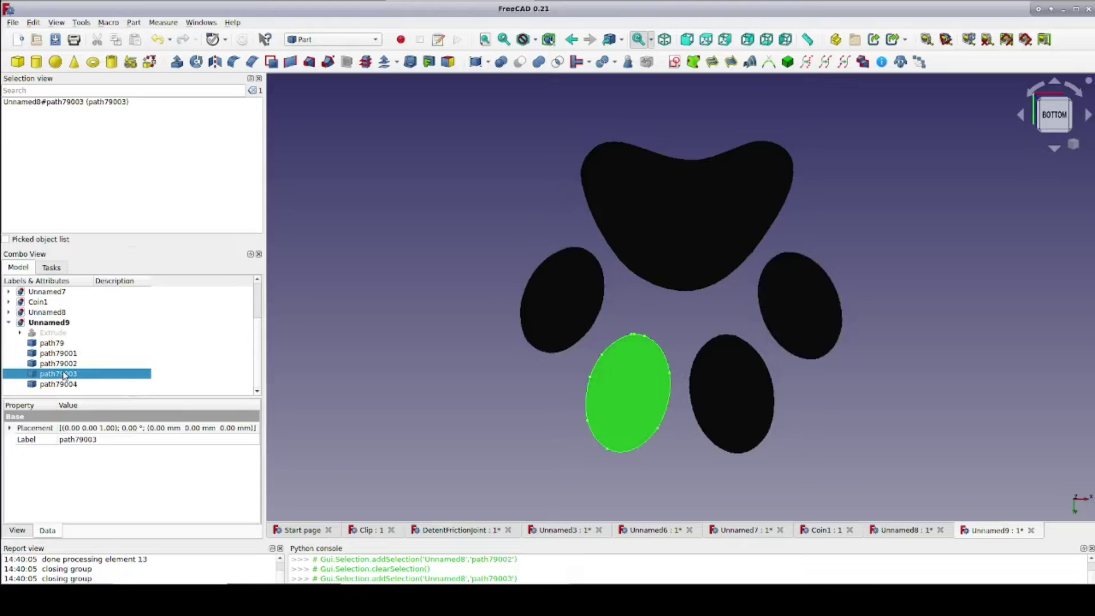
left_click(63, 386)
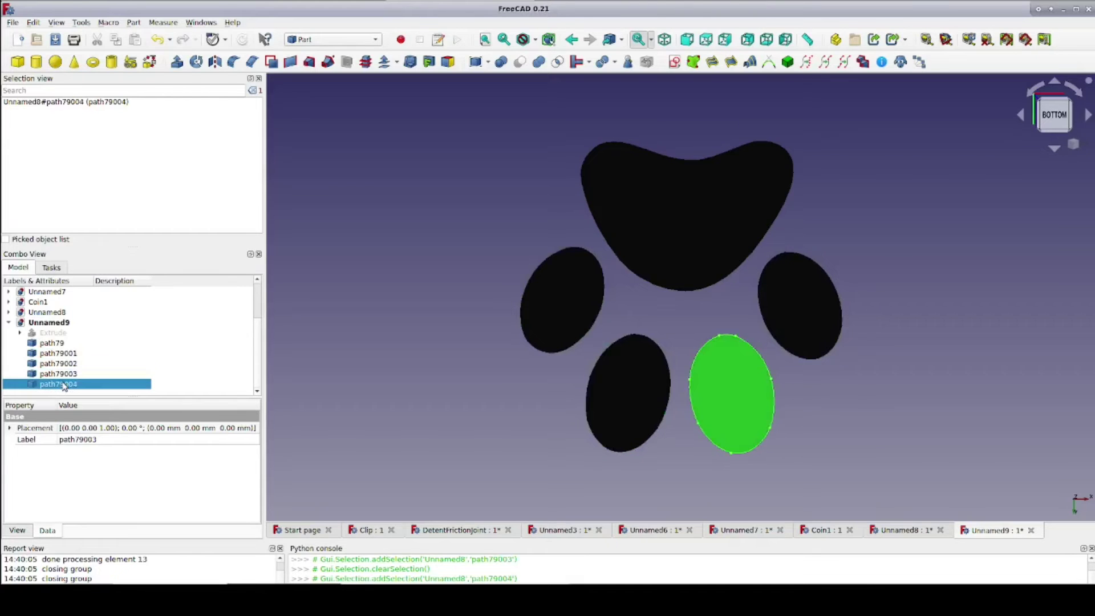
left_click(57, 344)
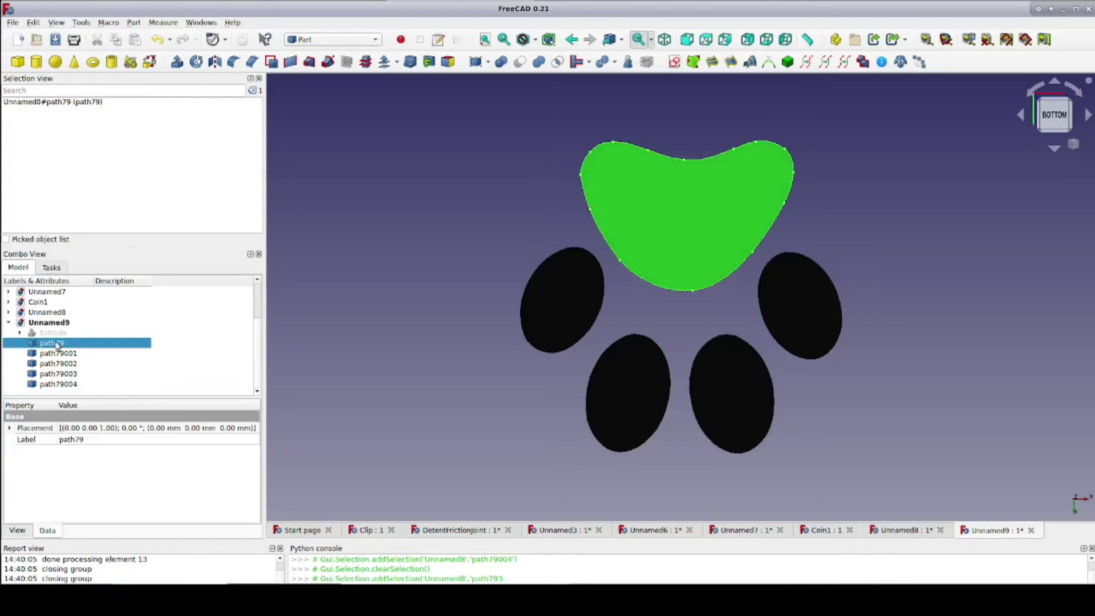
left_click(63, 385, "shift")
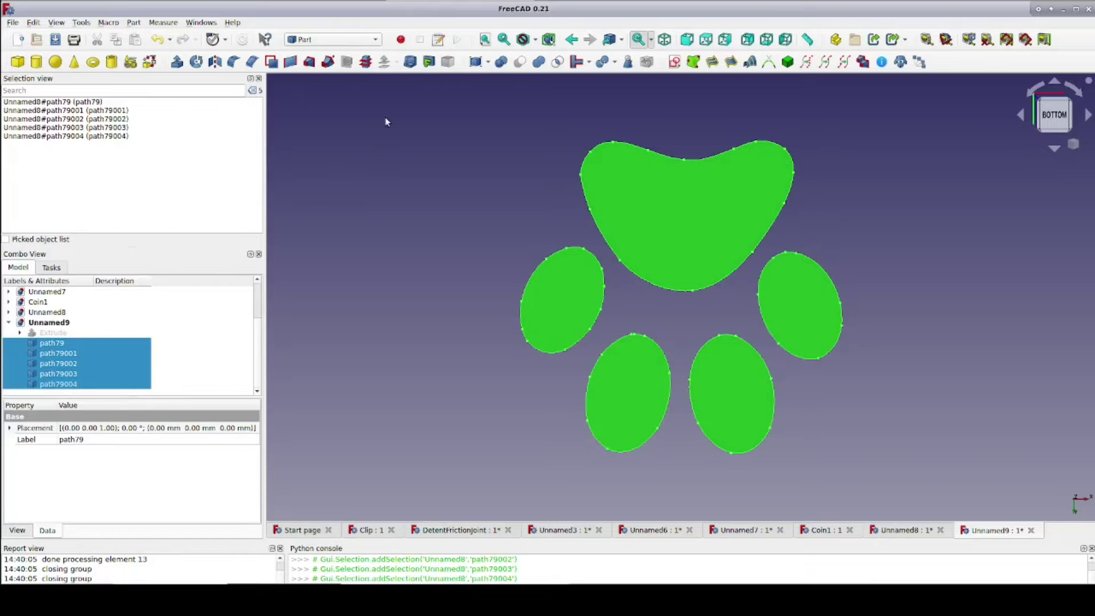
Make a Compound from the five selected paw-pad paths and select it.
left_click(475, 63)
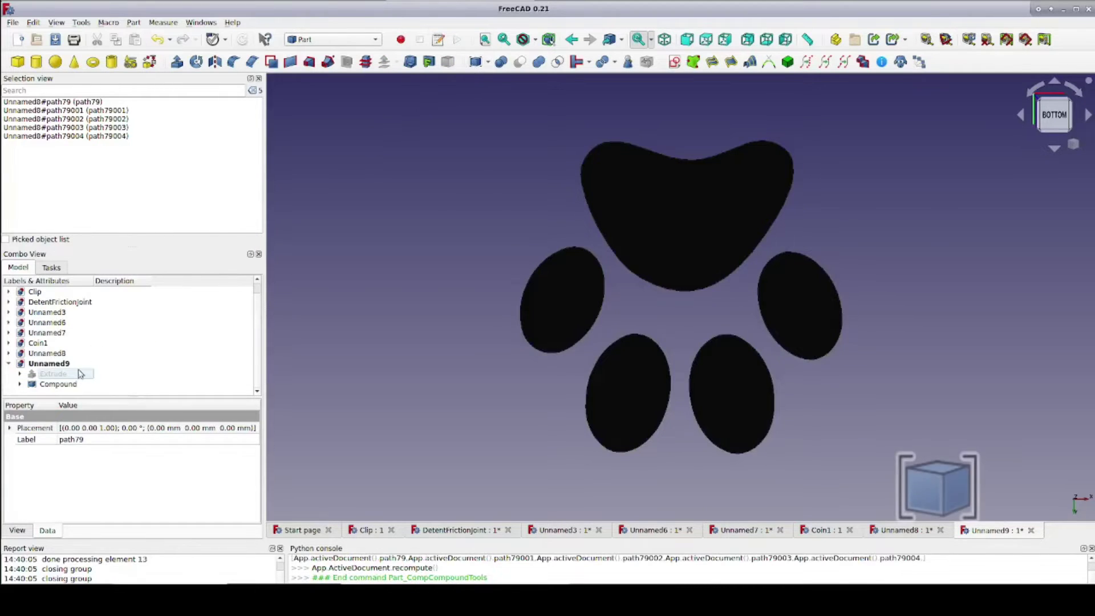
left_click(69, 385)
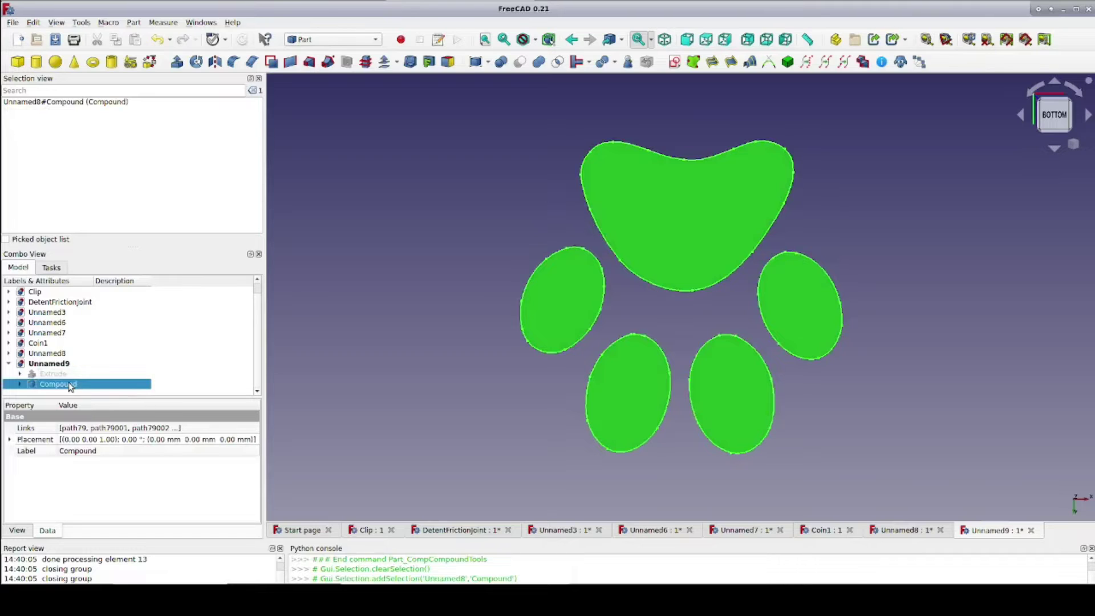
Set the paw Compound's placement rotation axis to (1, 0, 0) with a 180° angle.
left_click(10, 441)
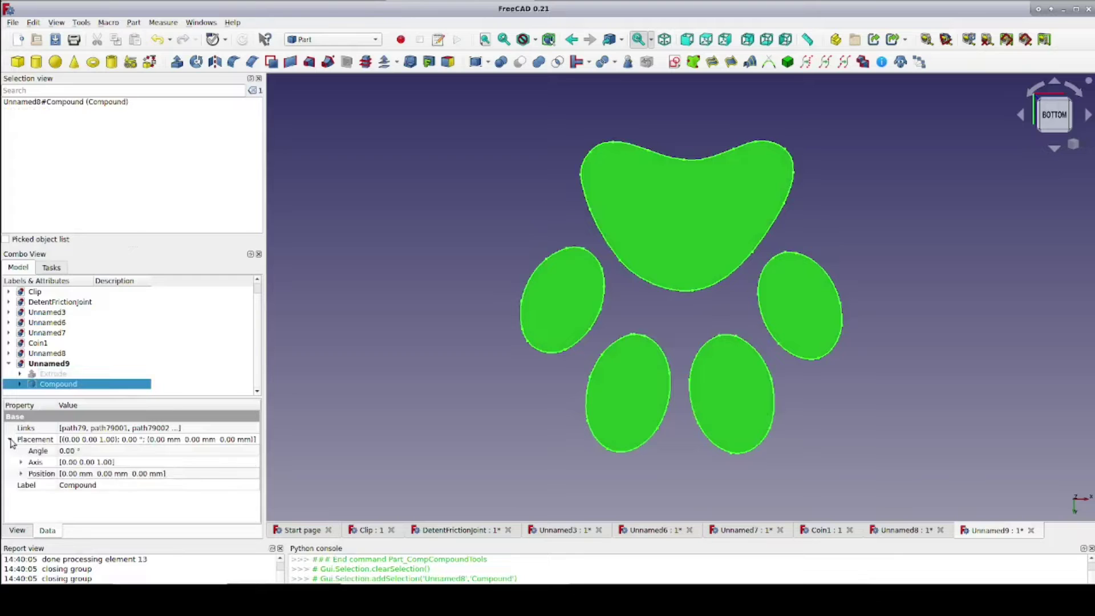
left_click(21, 462)
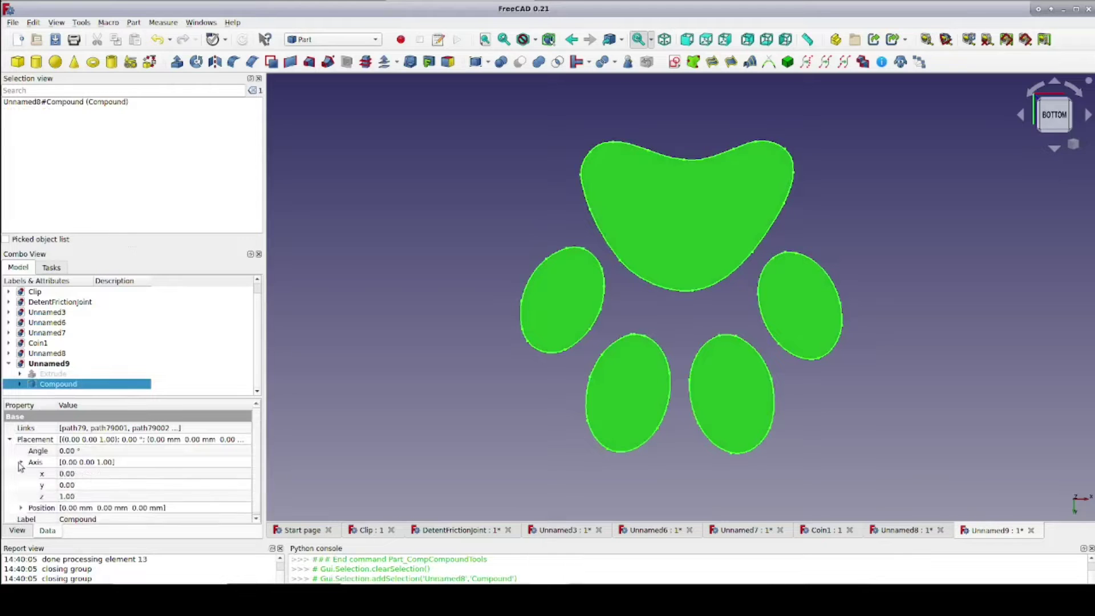
left_click(66, 473)
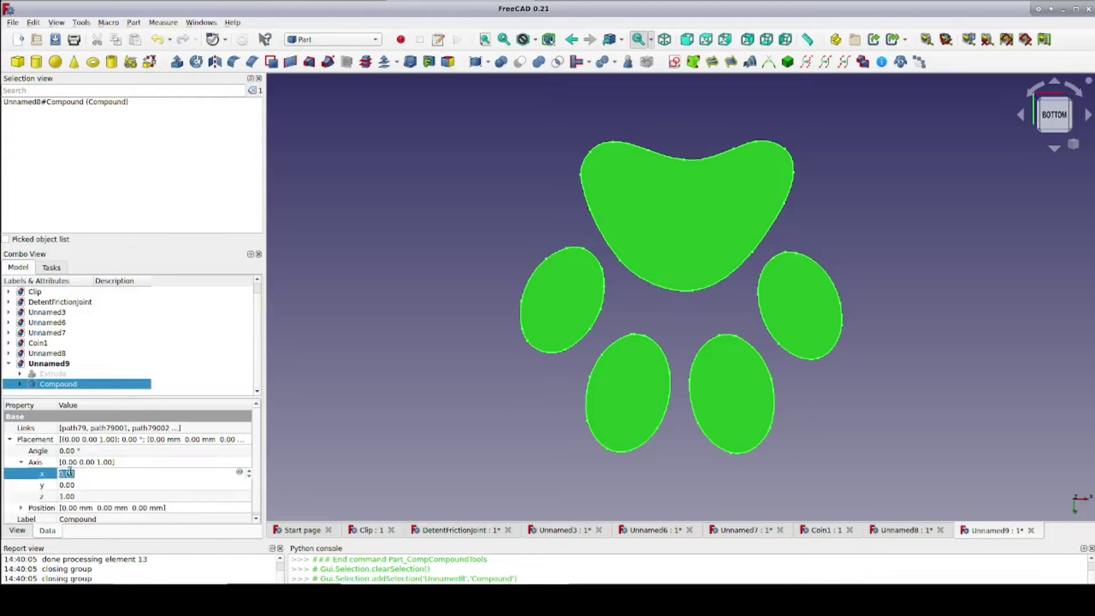
type("1")
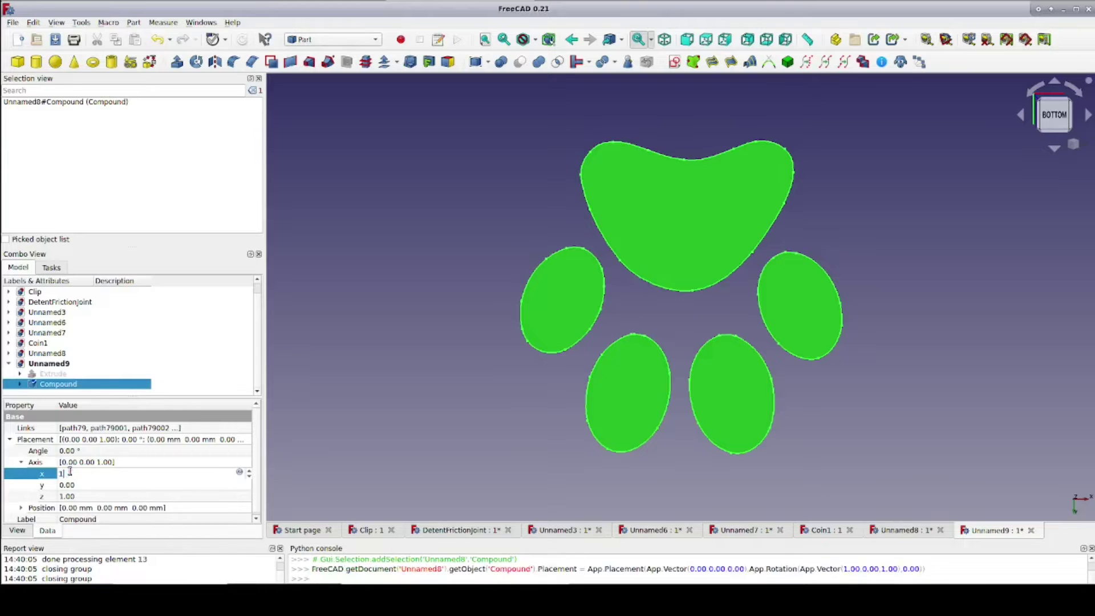
left_click(74, 497)
triple_click(74, 496)
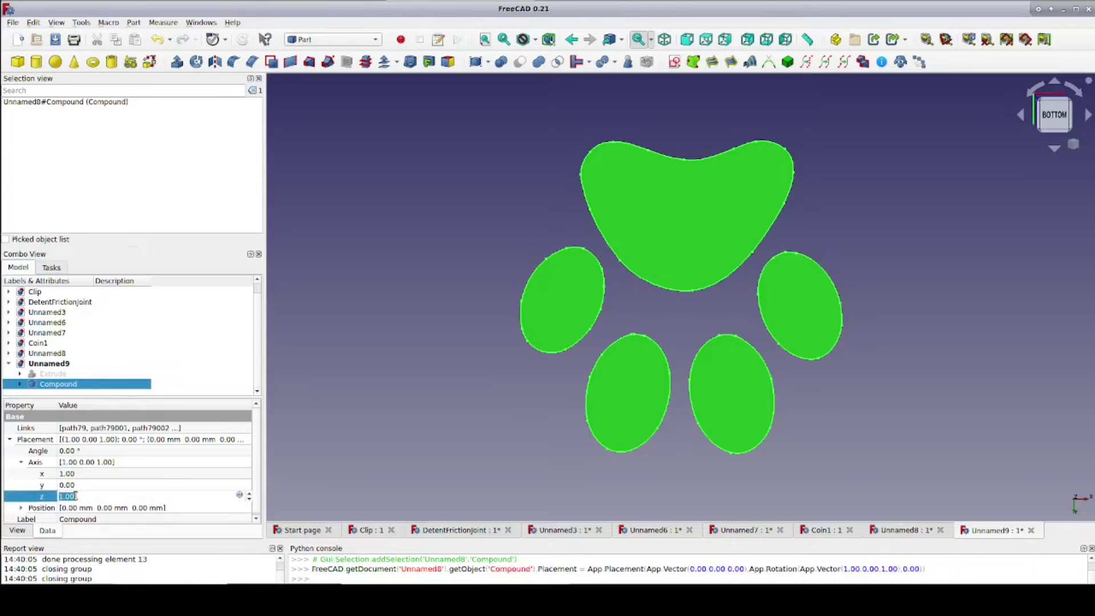
type("0")
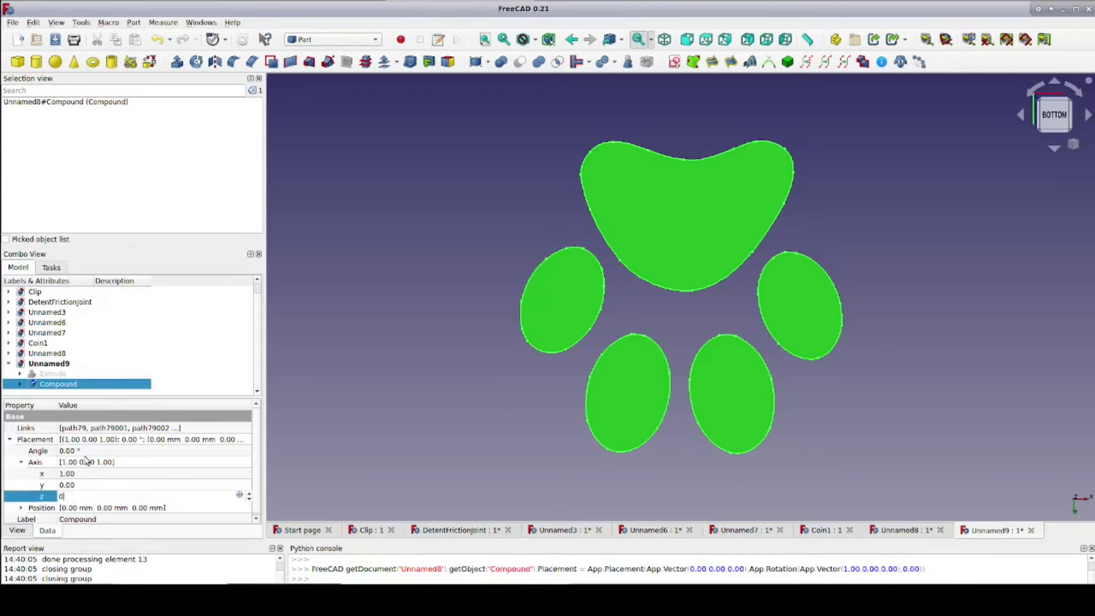
left_click(86, 451)
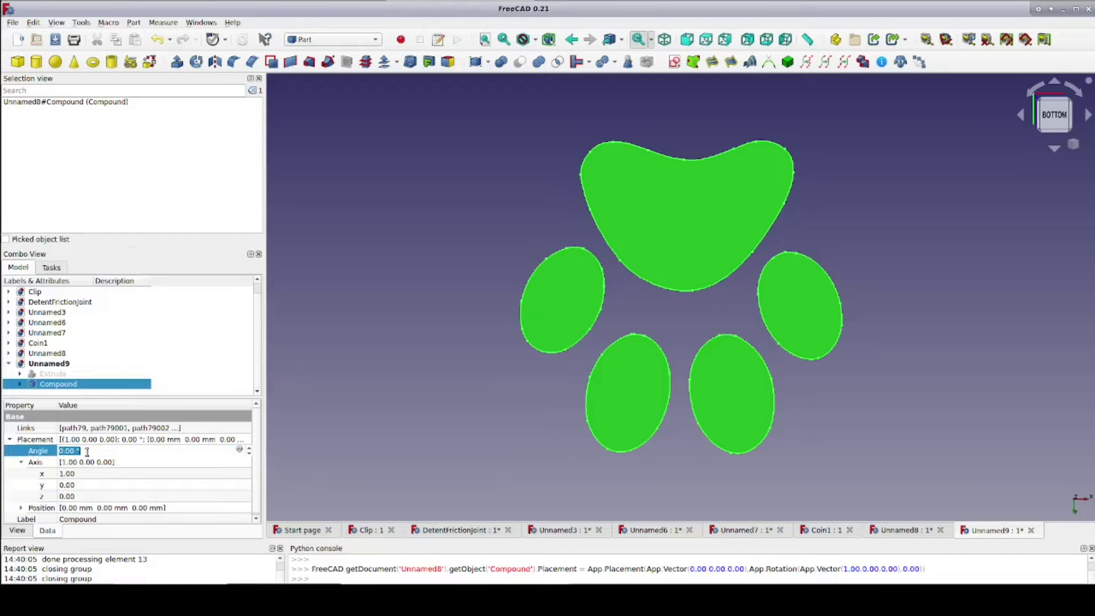
type("180")
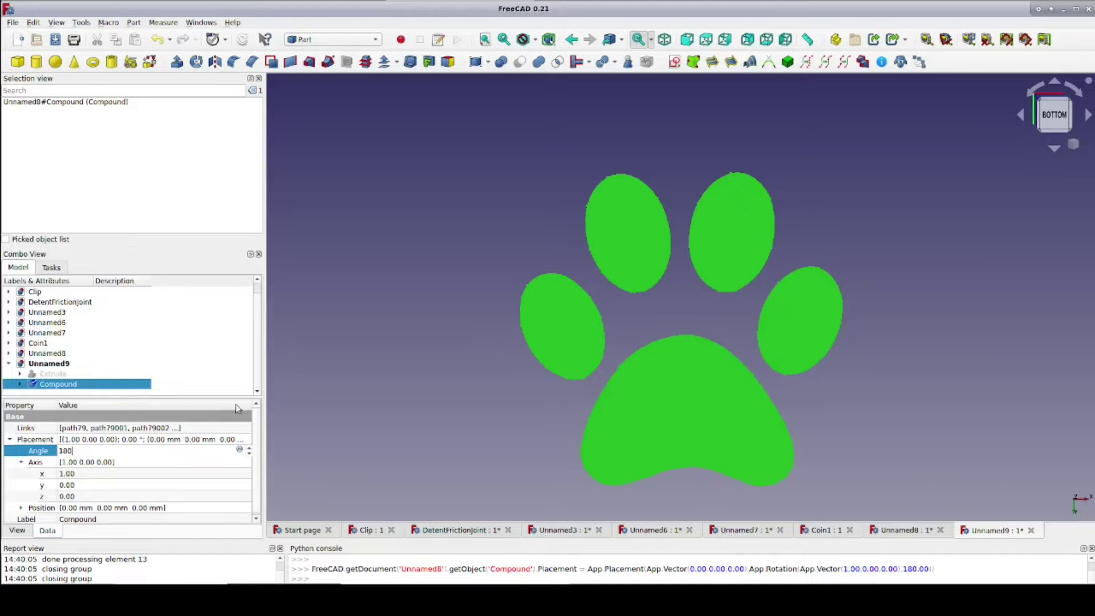
left_click(292, 382)
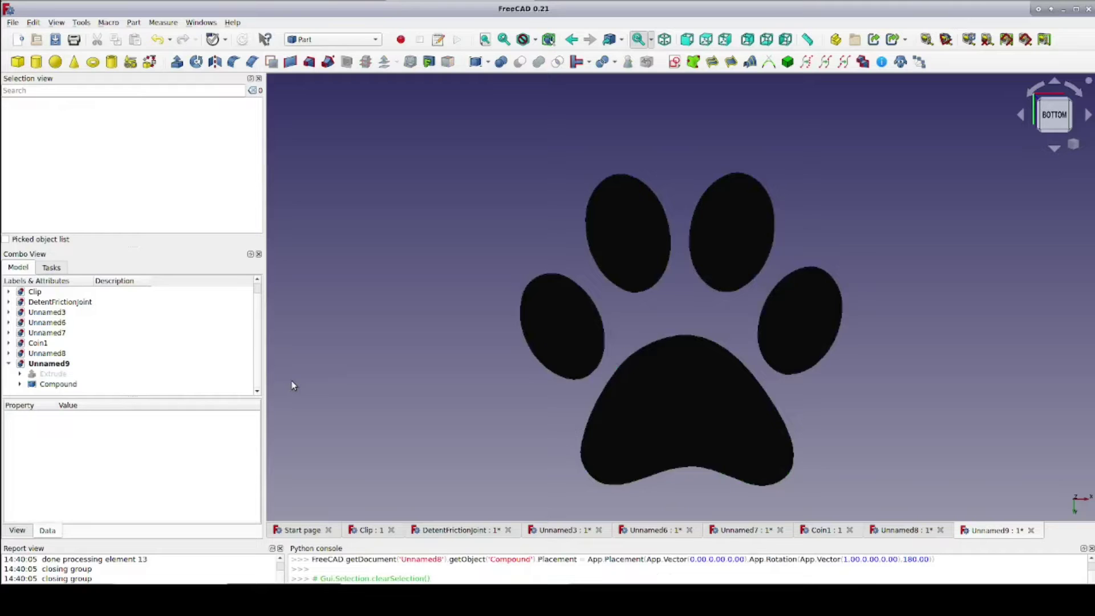
Show the extruded disc again, clone the paw Compound as Compound001, and hide the grid.
left_click(62, 376)
key("space")
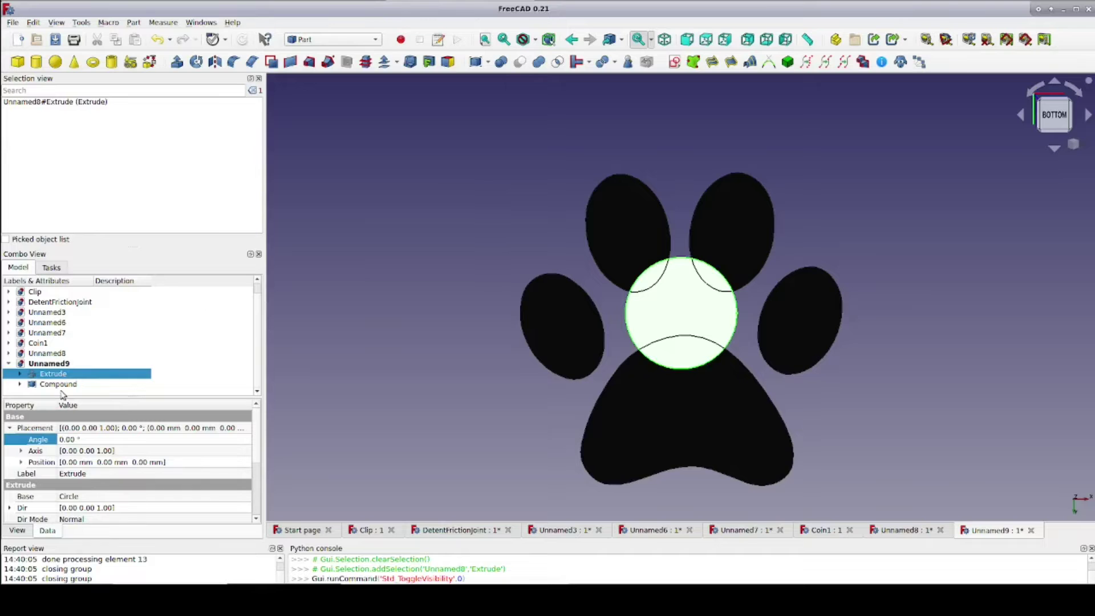
left_click(59, 383)
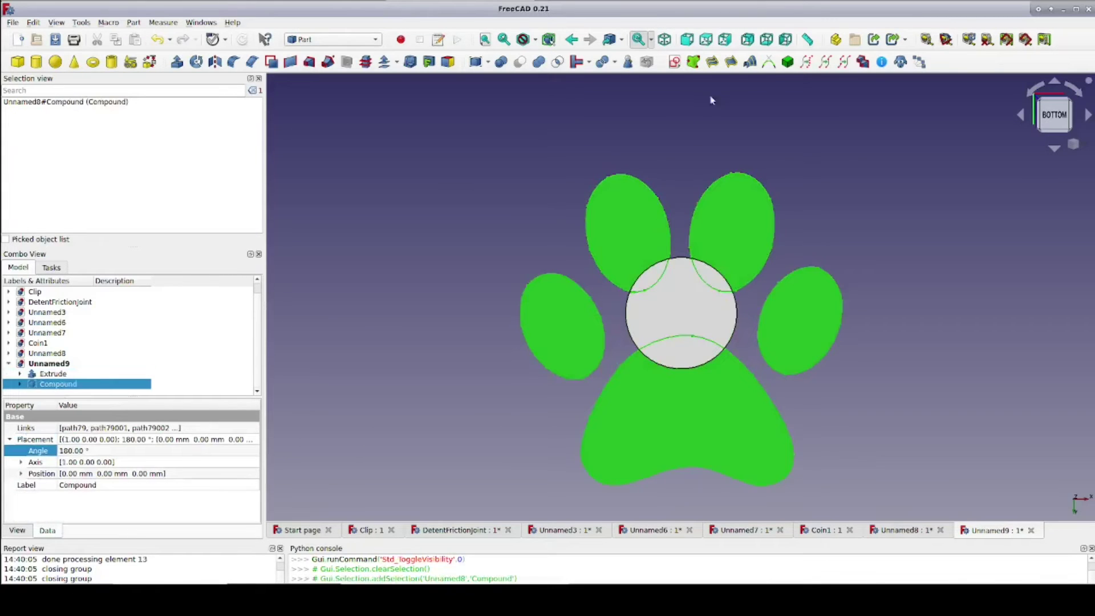
left_click(900, 61)
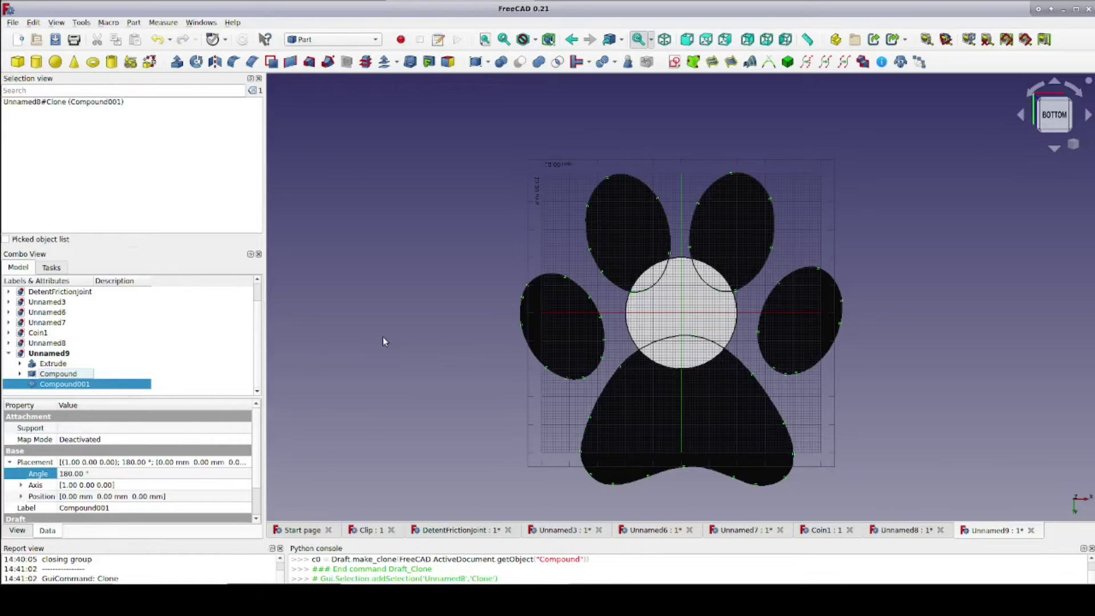
key("g")
key("r")
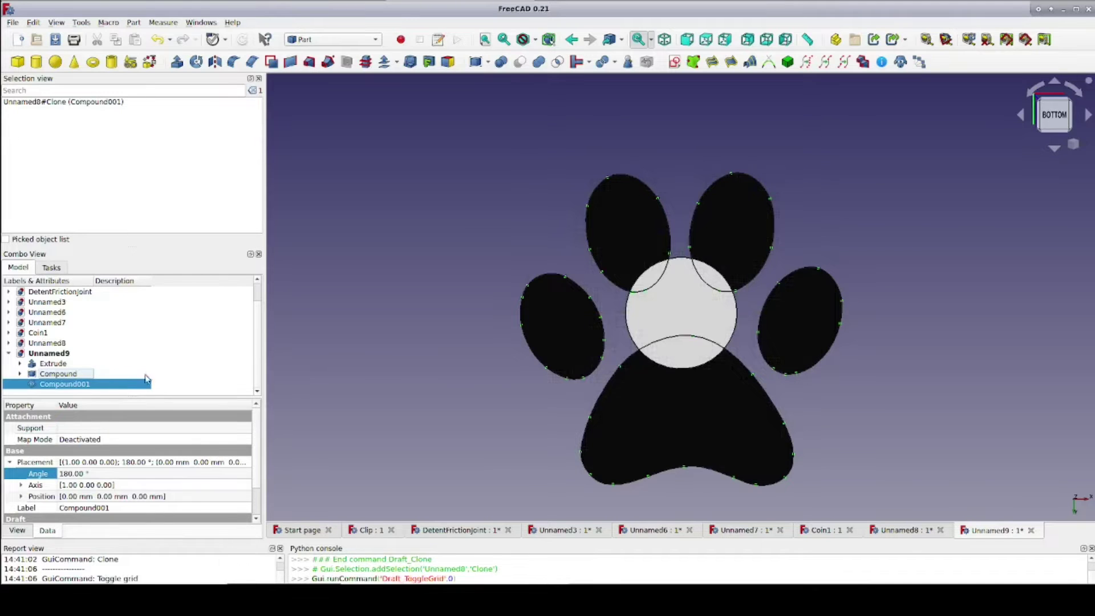
Hide the original Compound and set the clone's X and Y scale to 0.15.
left_click(79, 378)
key("space")
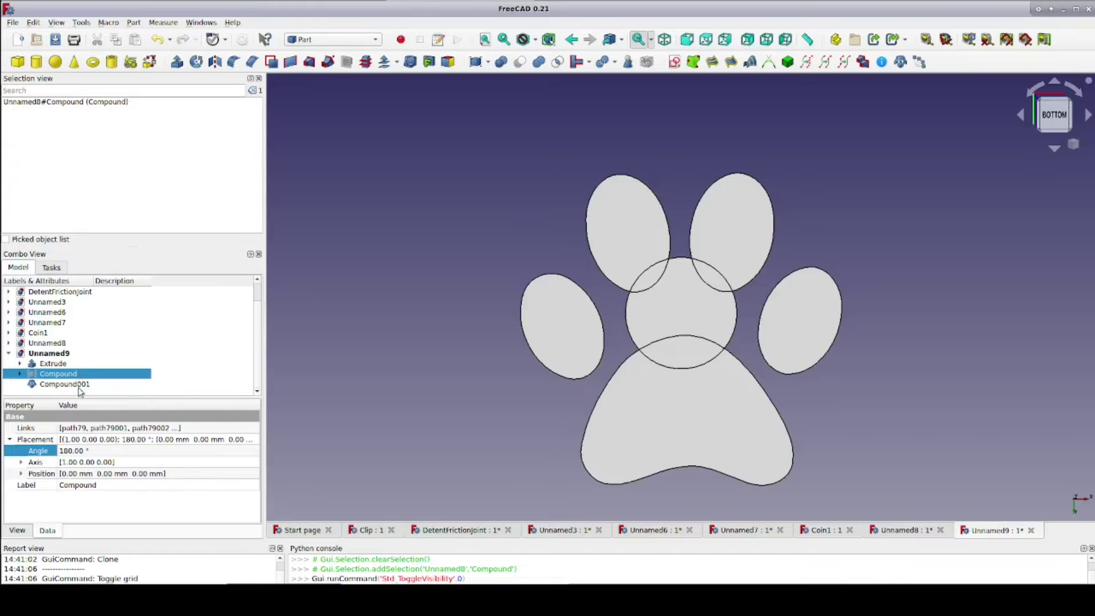
left_click(80, 384)
scroll(10, 492, "down", 1)
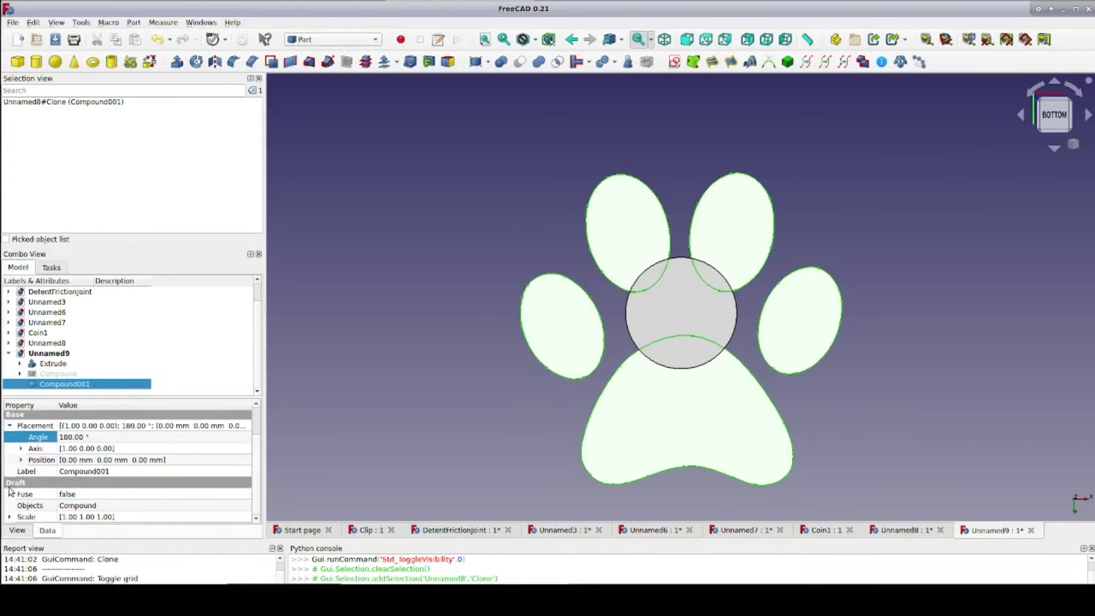
left_click(9, 516)
scroll(20, 512, "down", 1)
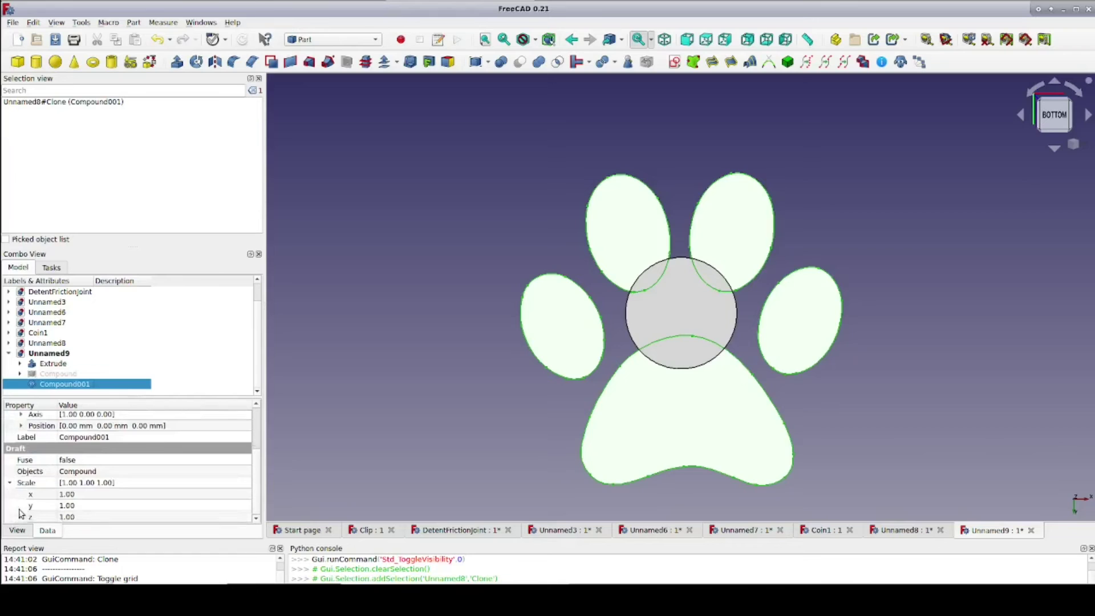
left_click(83, 494)
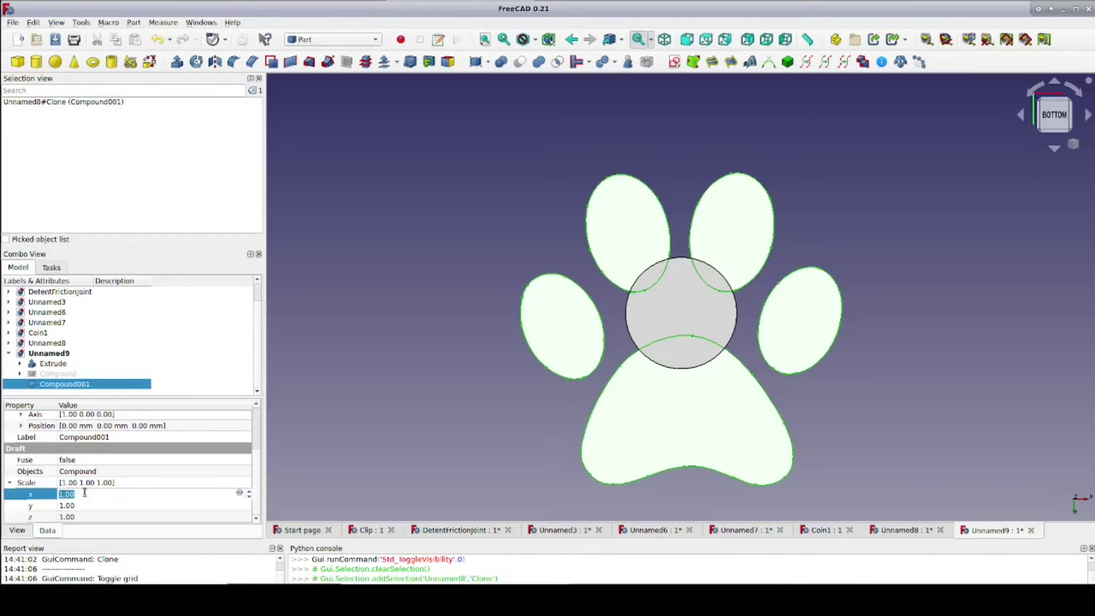
type("0.15")
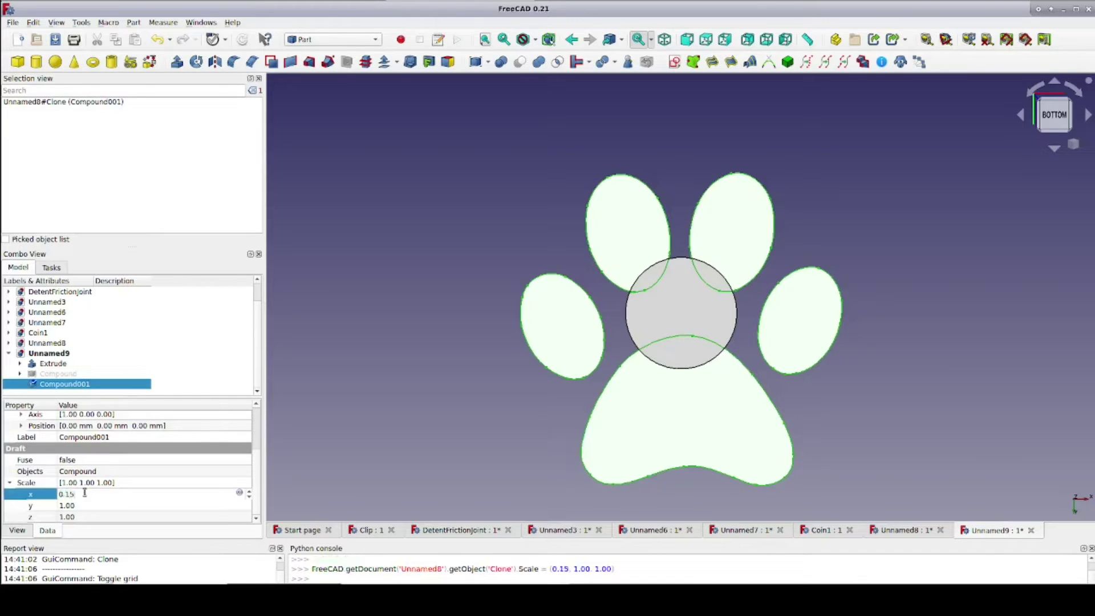
key("Tab")
type("0.15")
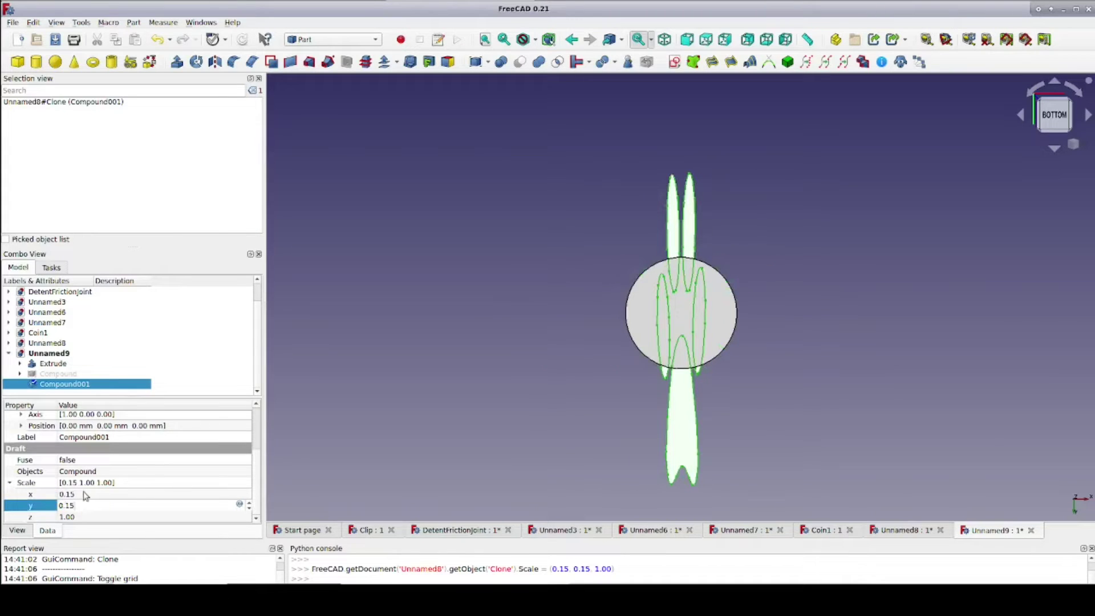
left_click(288, 423)
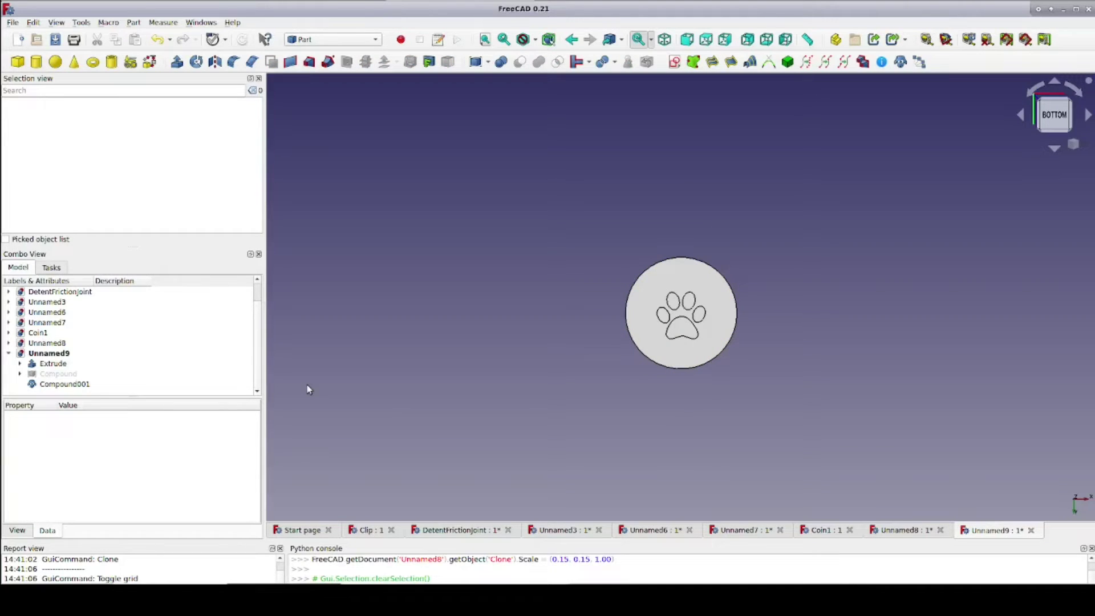
Correct Compound001's X and Y scale to 0.25 so the paw fits the disc.
left_click(82, 385)
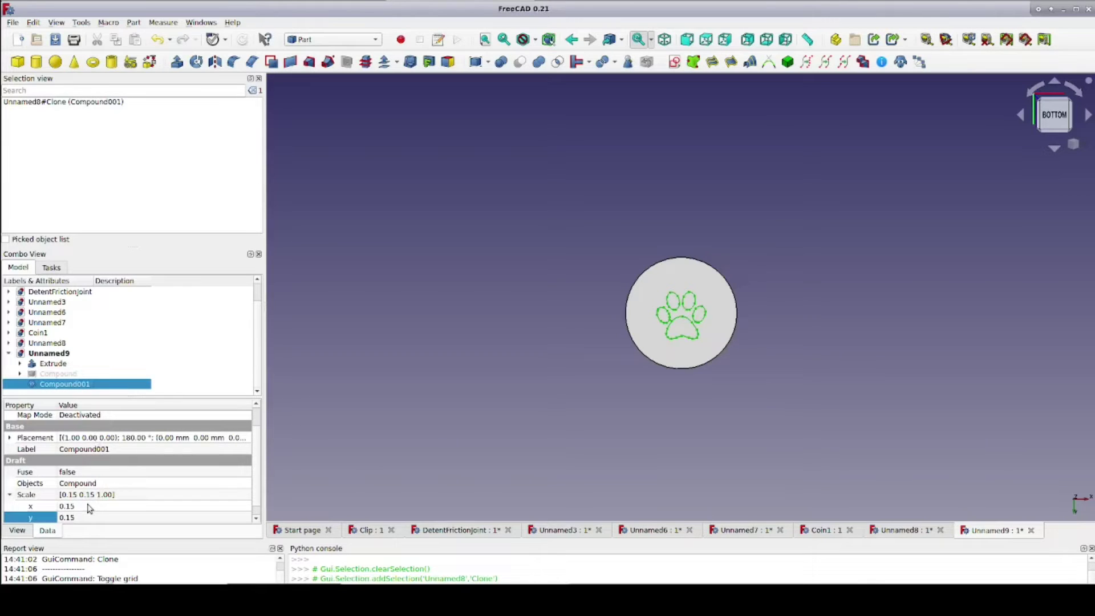
left_click(88, 506)
type("25")
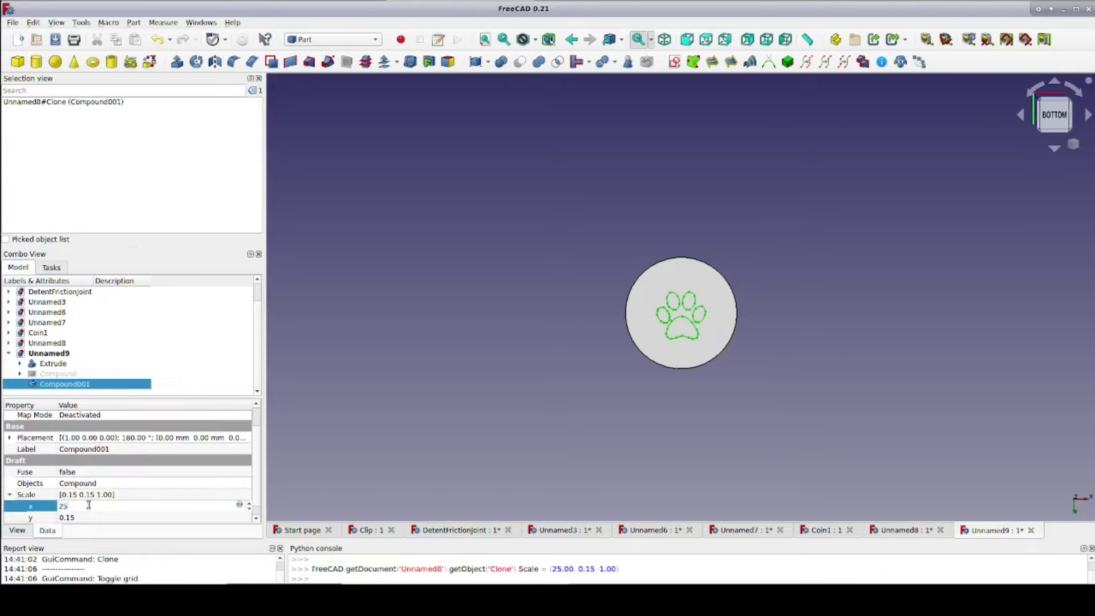
left_click(88, 517)
type("0.25")
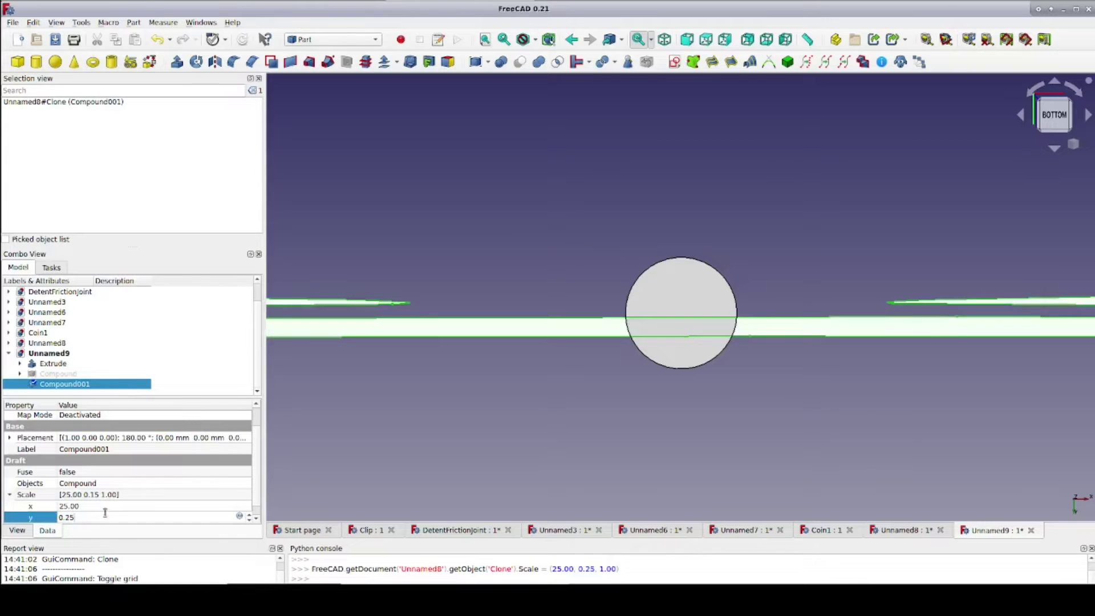
left_click(299, 458)
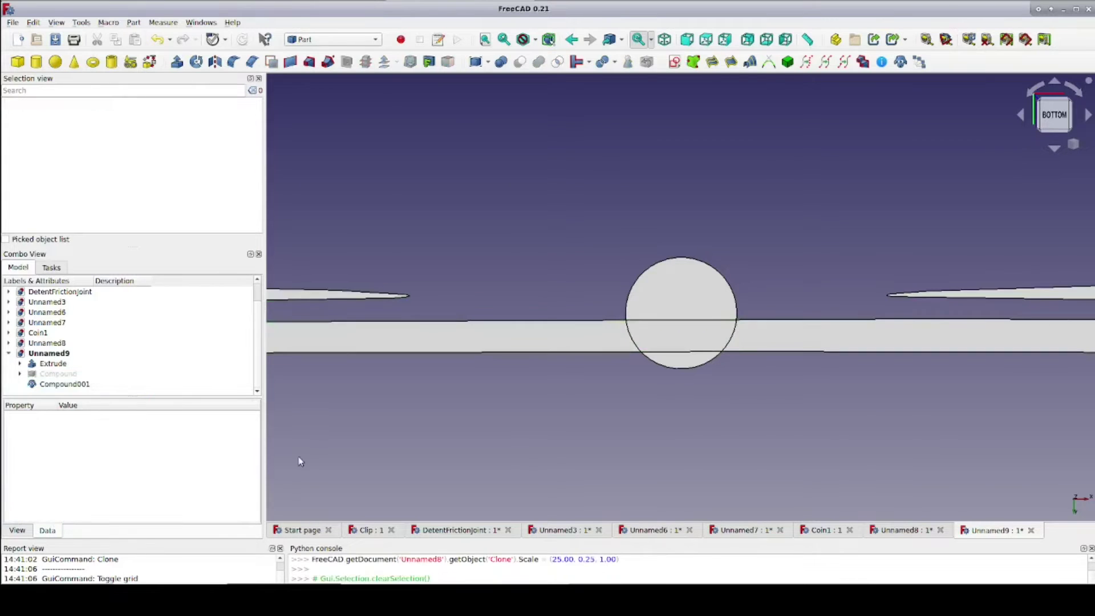
left_click(71, 384)
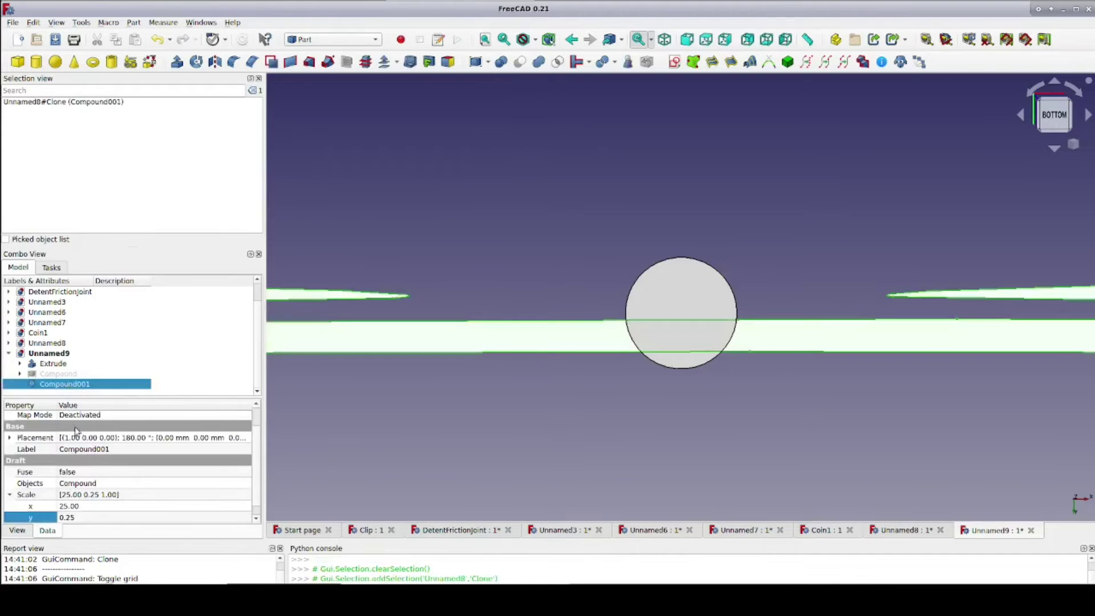
double_click(91, 505)
left_click(91, 505)
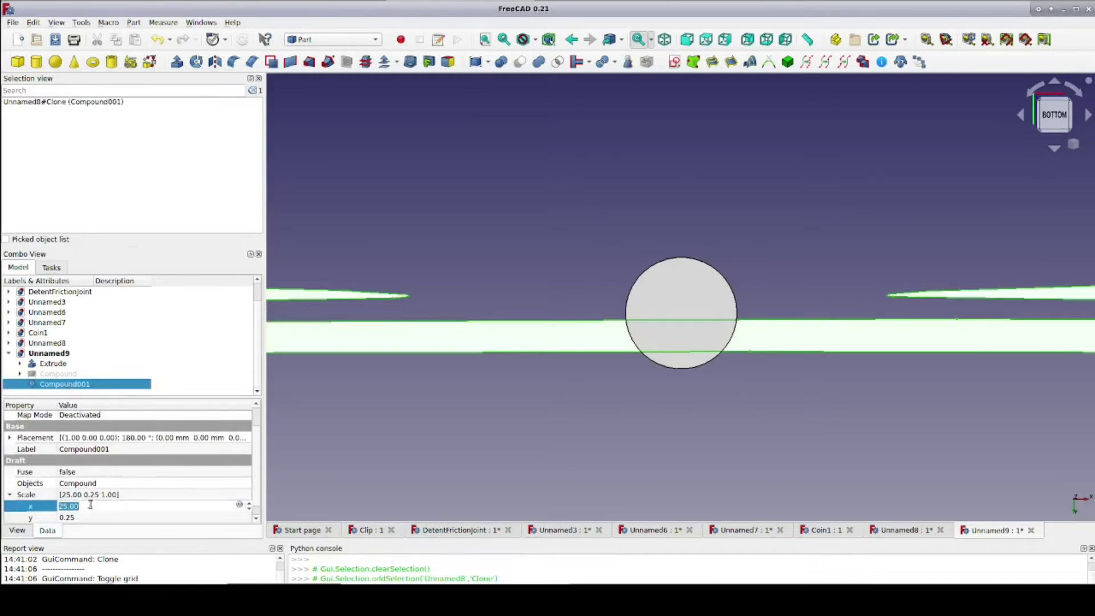
type("0.25")
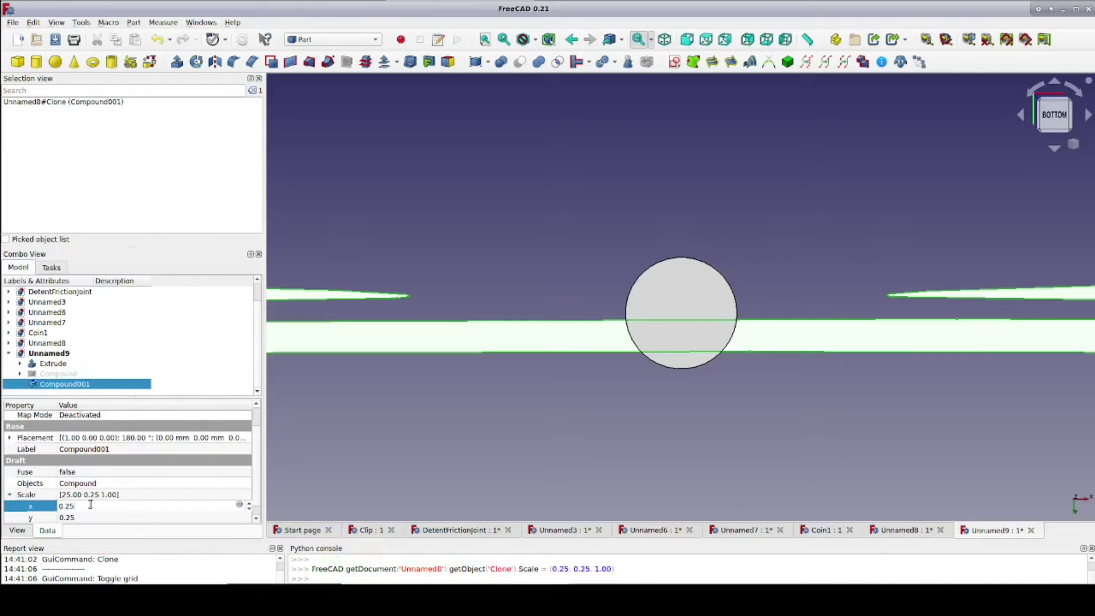
key("Tab")
key("Tab")
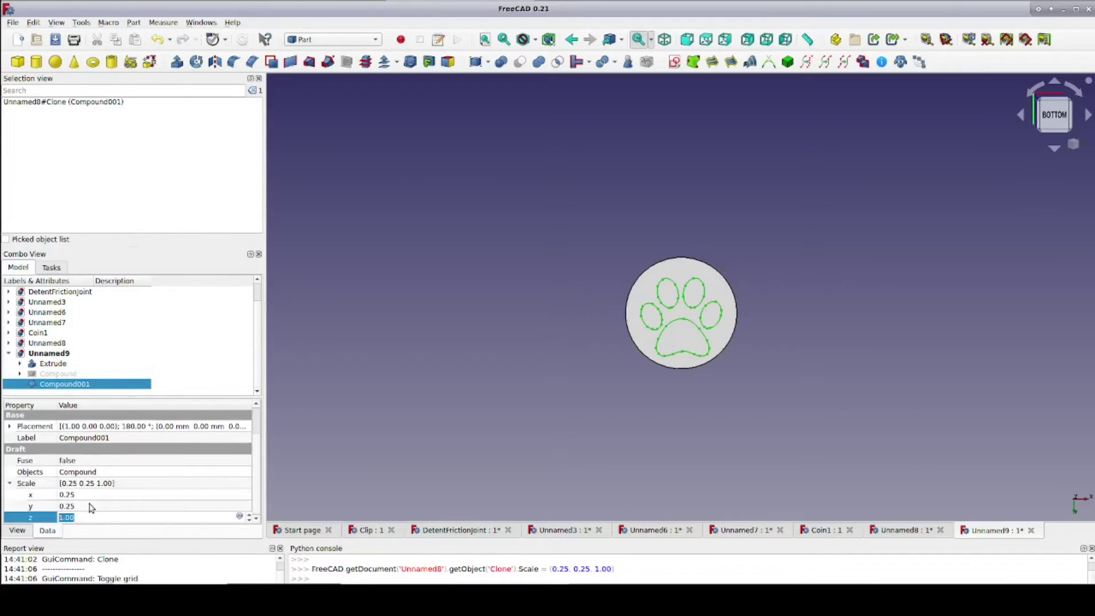
left_click(403, 359)
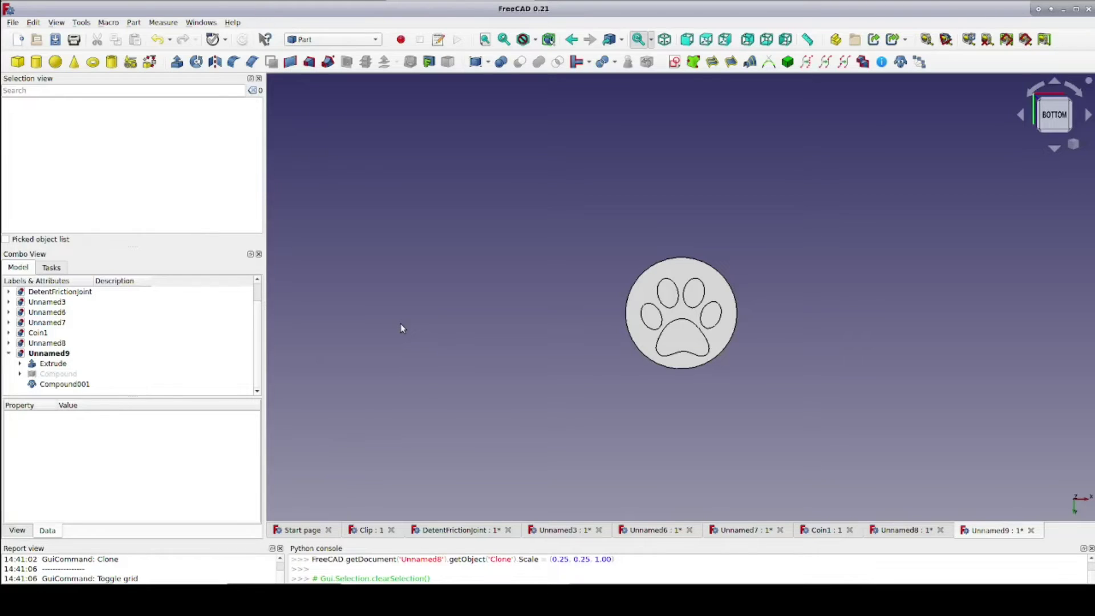
Create a Tube primitive with 10 mm outer radius, 9 mm inner radius and 1 mm height.
left_click(111, 63)
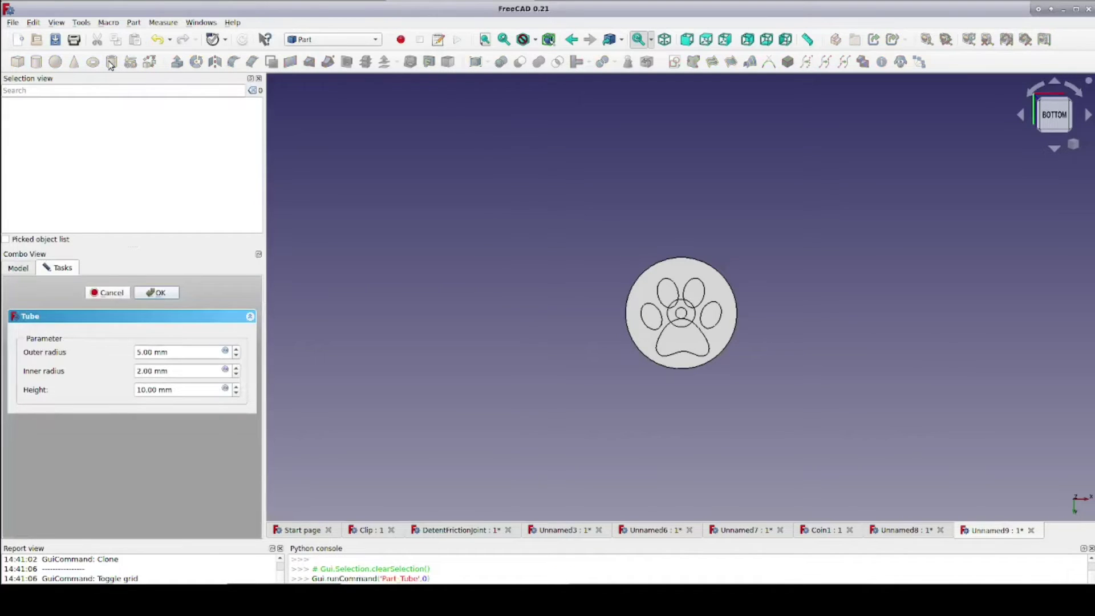
double_click(148, 351)
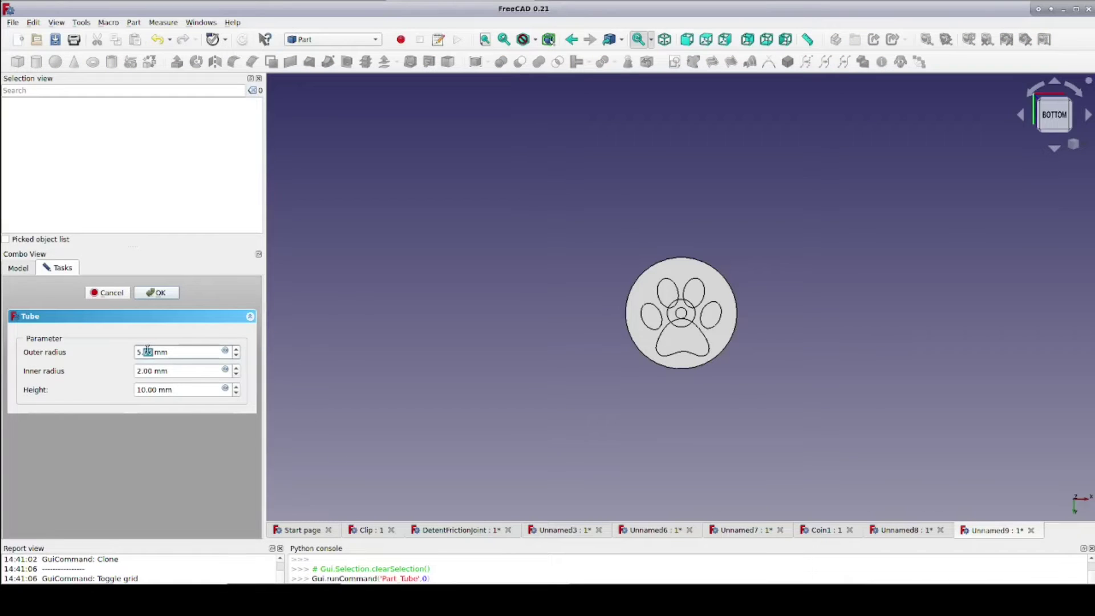
left_click(148, 351)
type("10")
key("Tab")
type("9")
key("Tab")
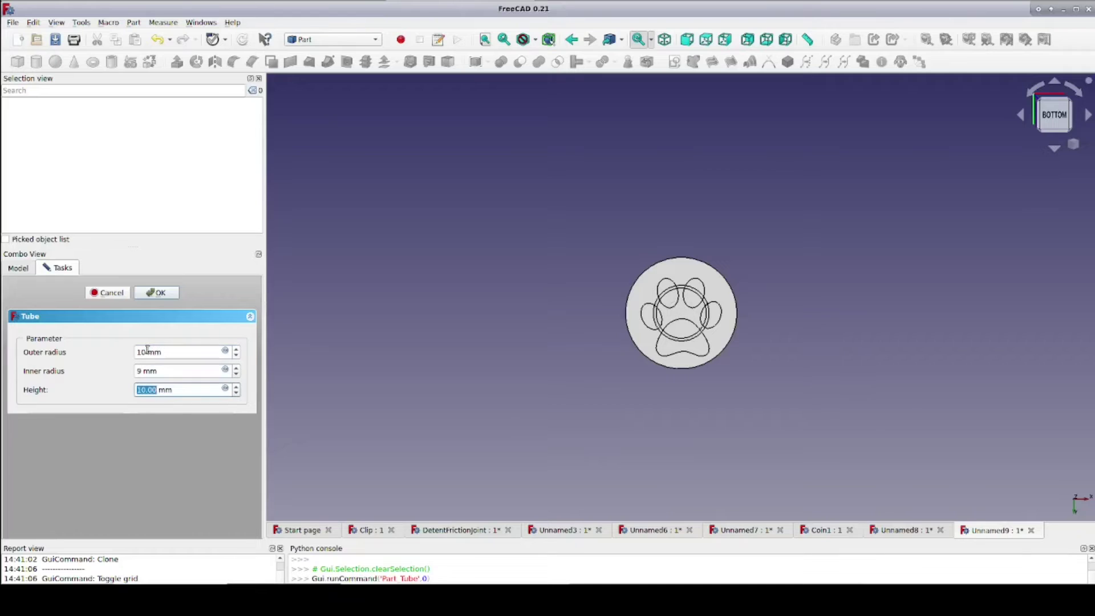
type("1")
left_click(164, 295)
Transform the Tube, dragging it along X to sit left of the coin.
left_click(48, 384)
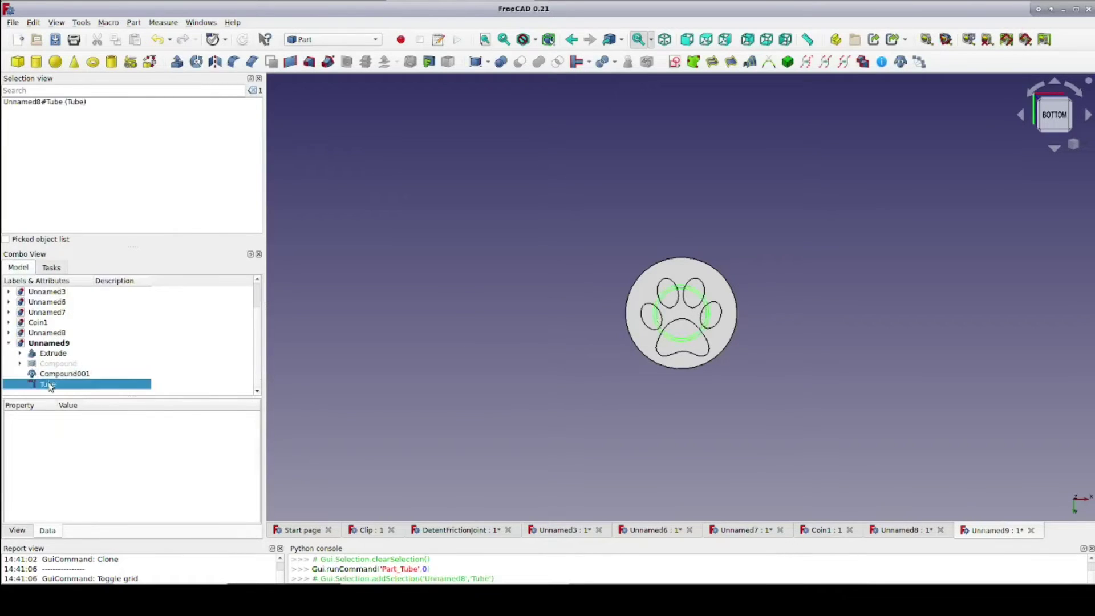
right_click(49, 384)
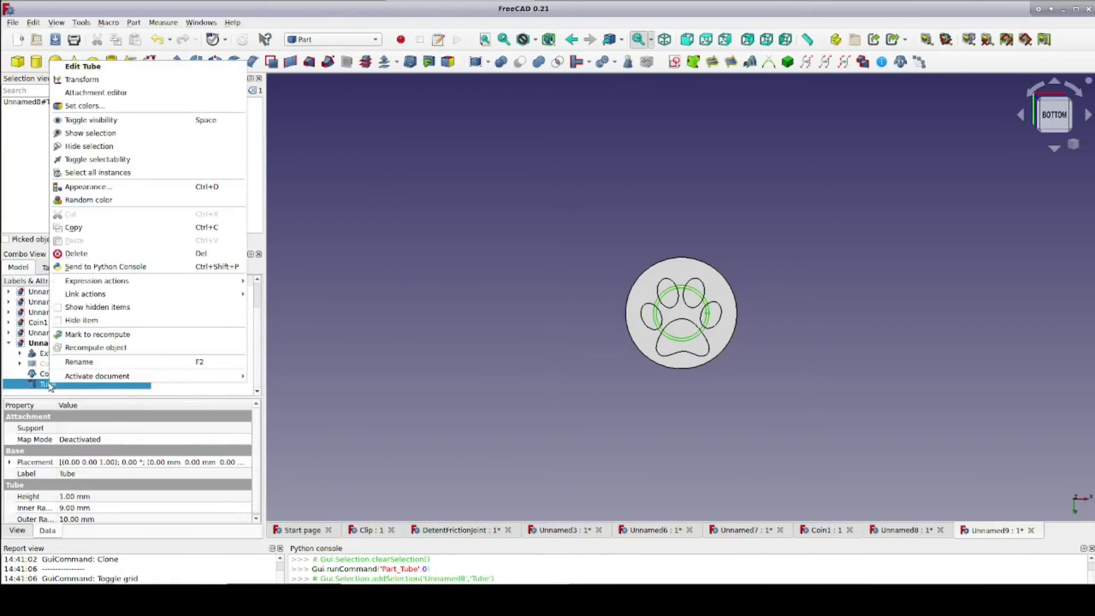
left_click(118, 80)
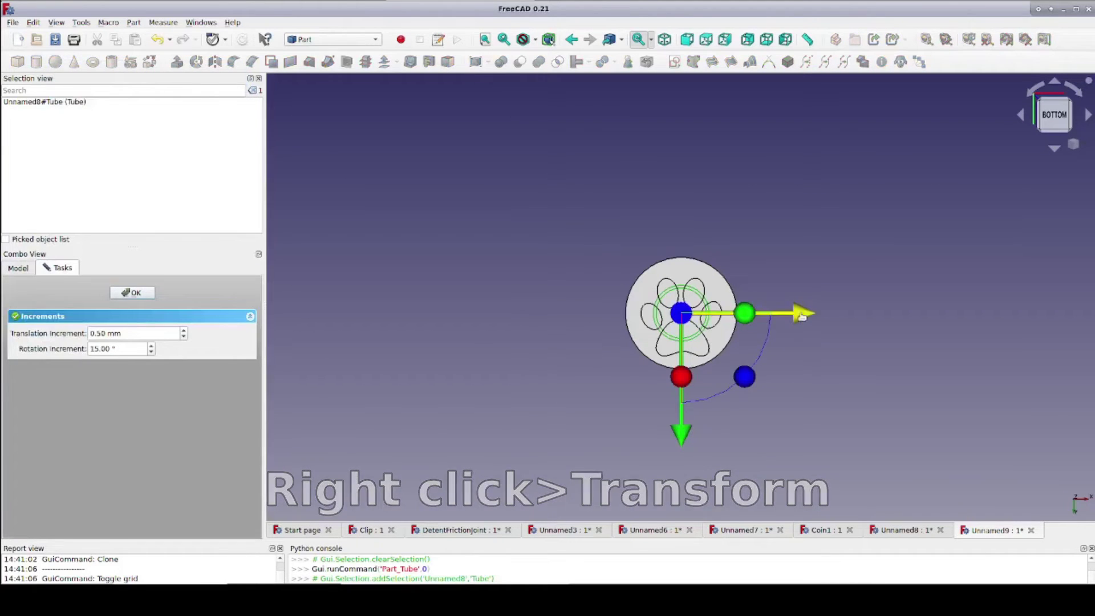
left_click_drag(800, 313, 695, 315)
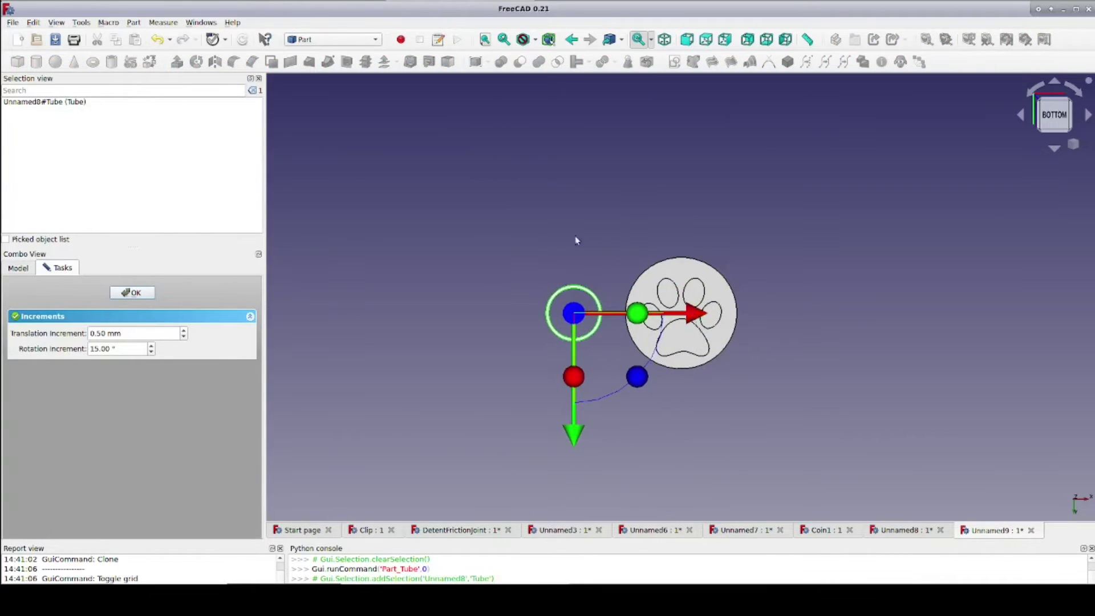
left_click(520, 211)
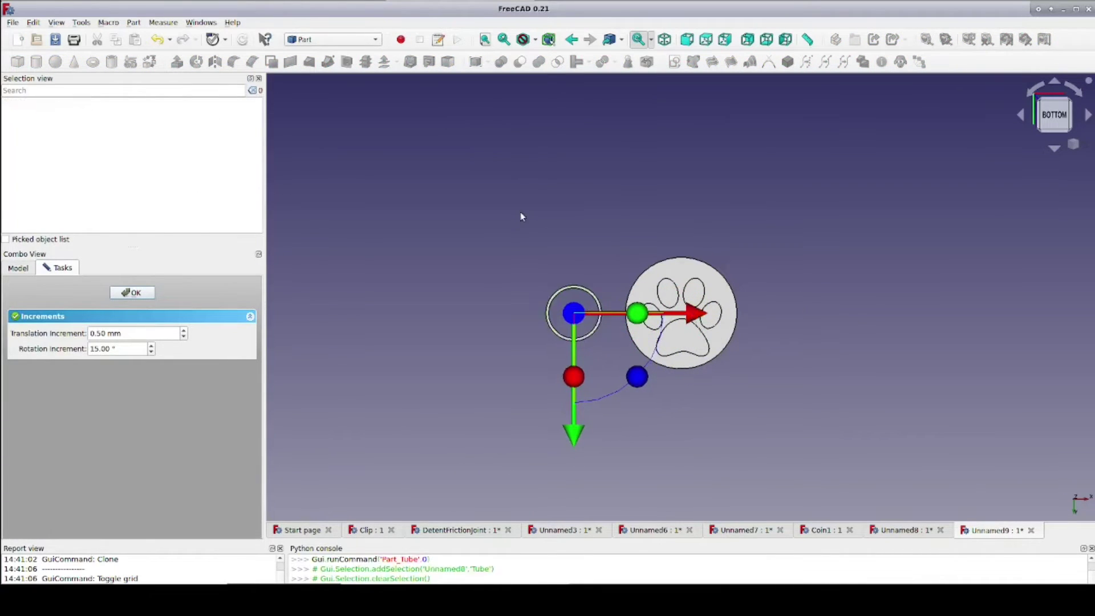
left_click(140, 293)
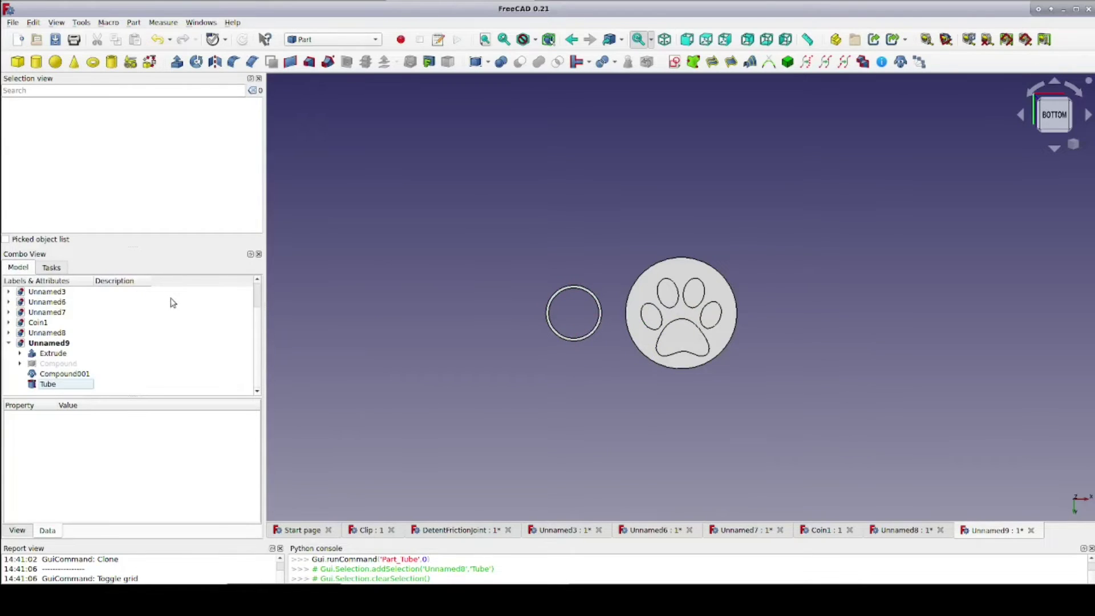
Duplicate the Tube ring as Tube001.
left_click(48, 384)
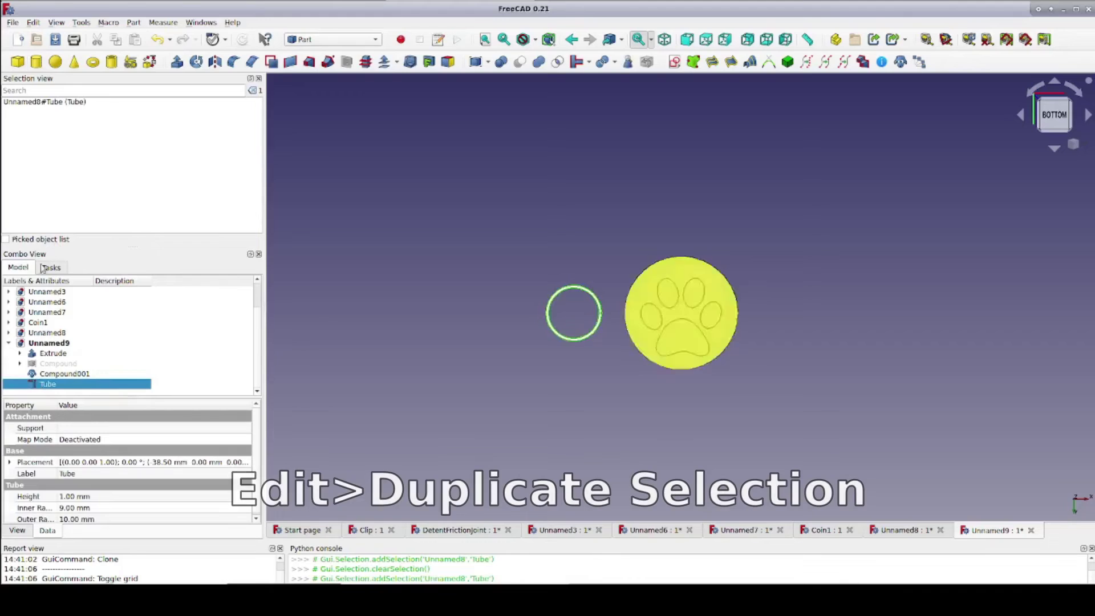
left_click(33, 22)
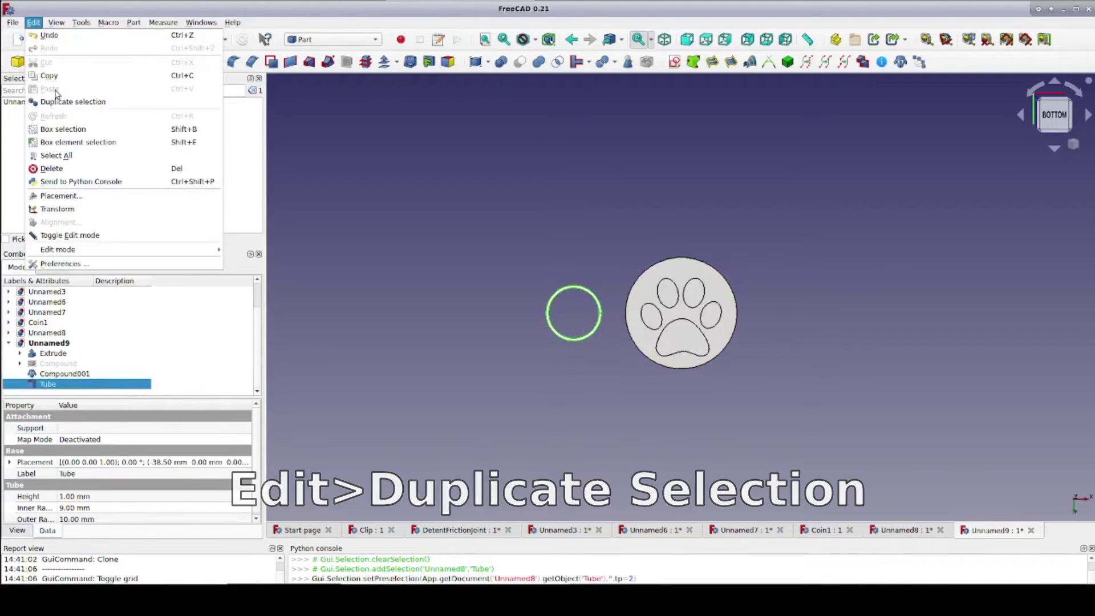
left_click(59, 104)
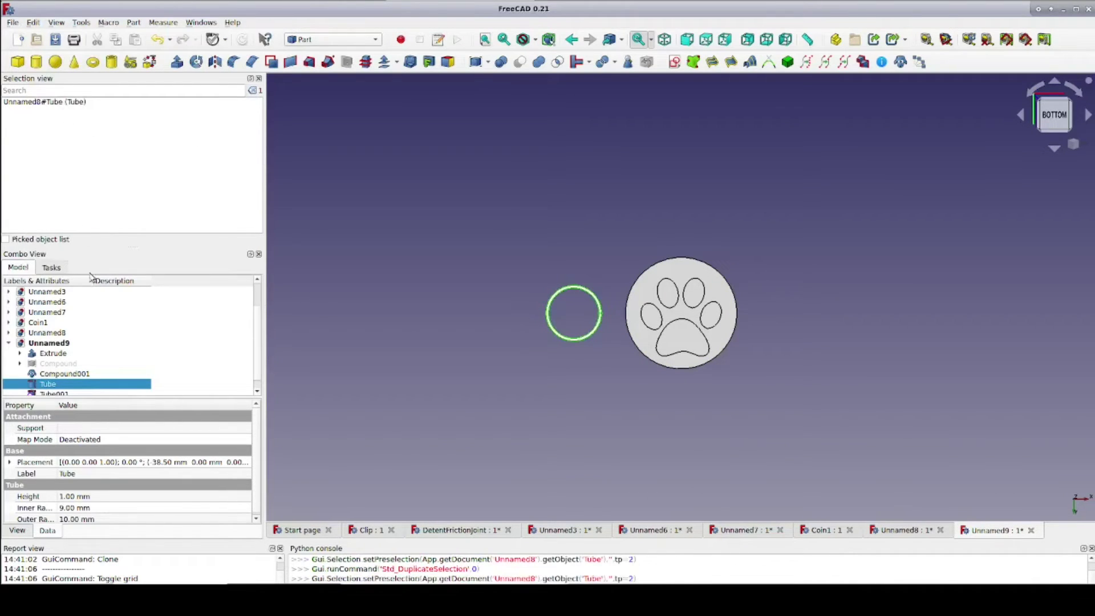
scroll(91, 336, "down", 1)
left_click(71, 384)
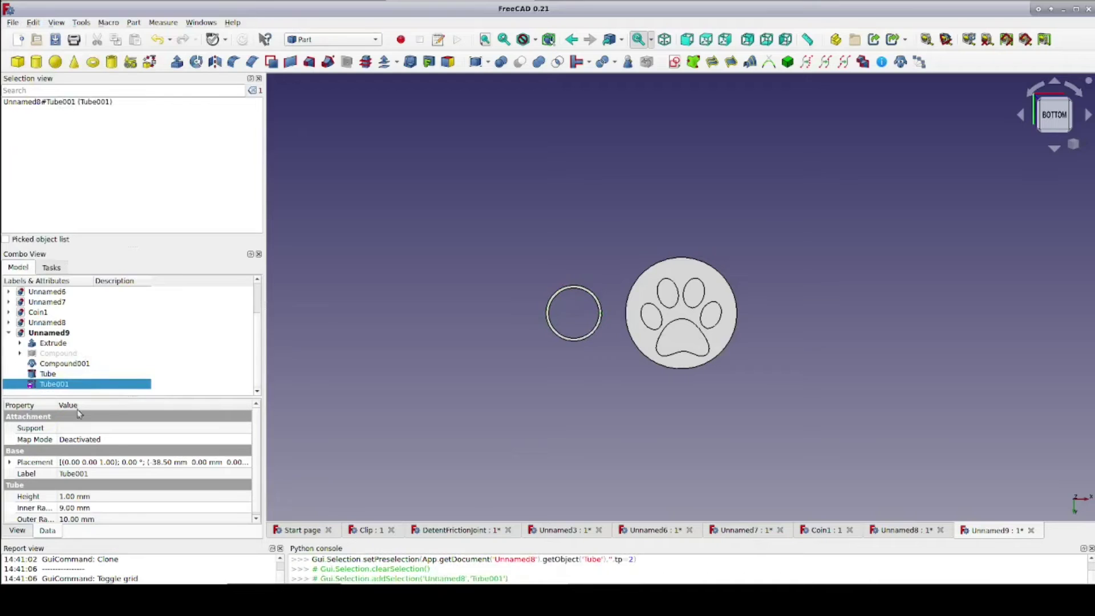
Set Tube001's inner radius to 8 mm and outer radius to 9 mm, then hide the paw outline.
left_click(99, 508)
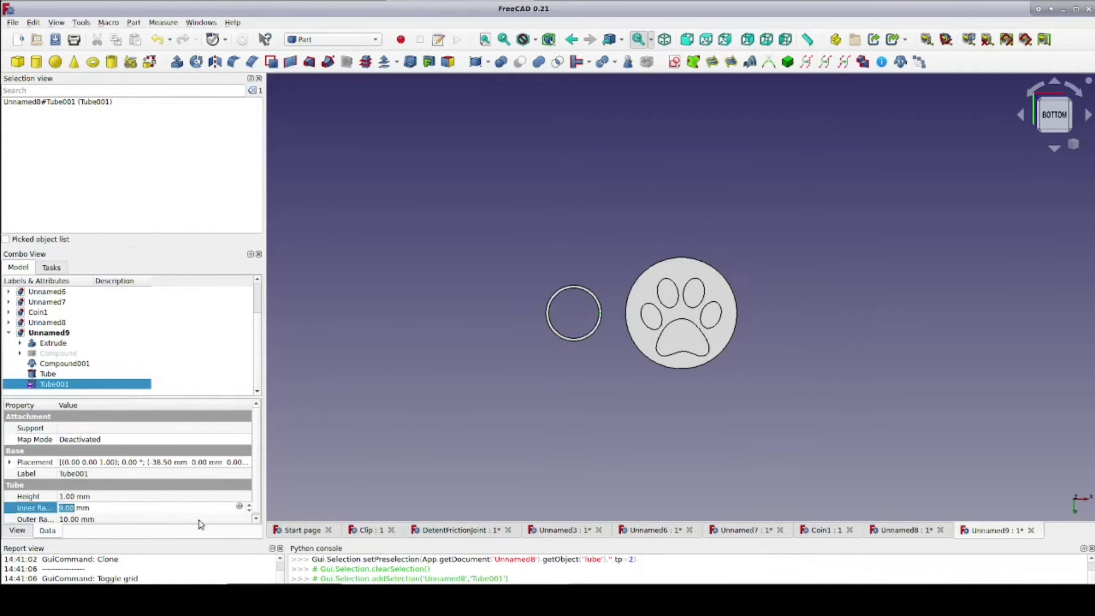
left_click(250, 512)
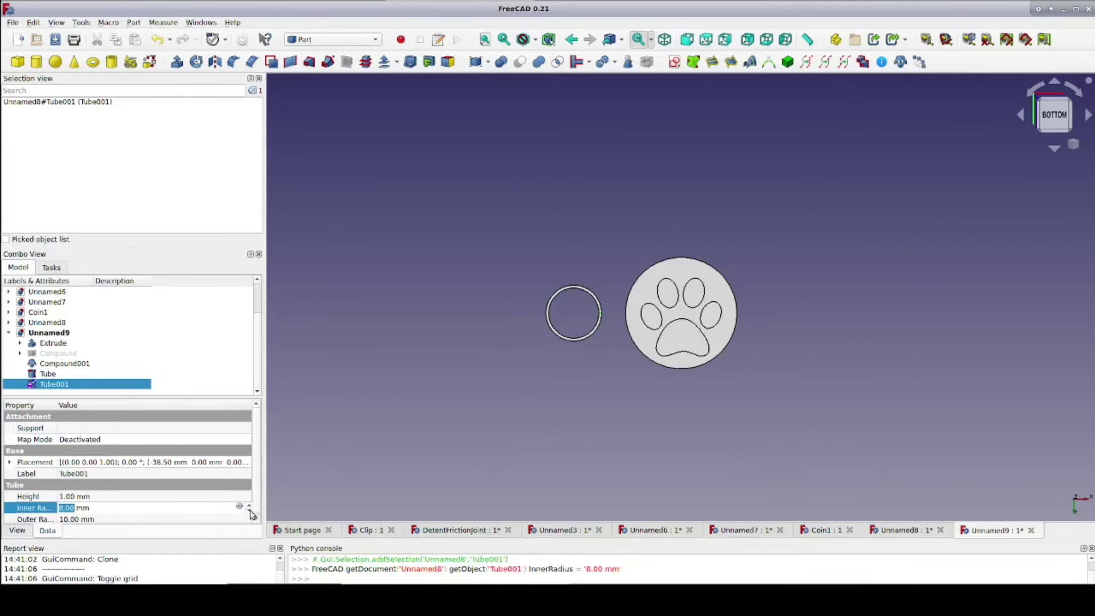
left_click(190, 517)
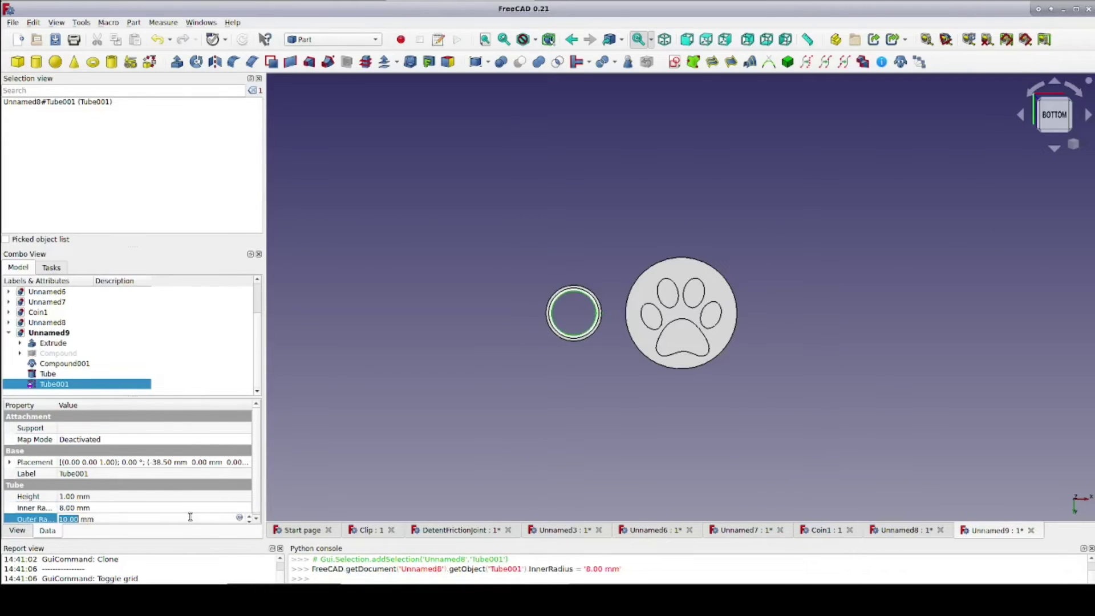
left_click(249, 520)
left_click(387, 425)
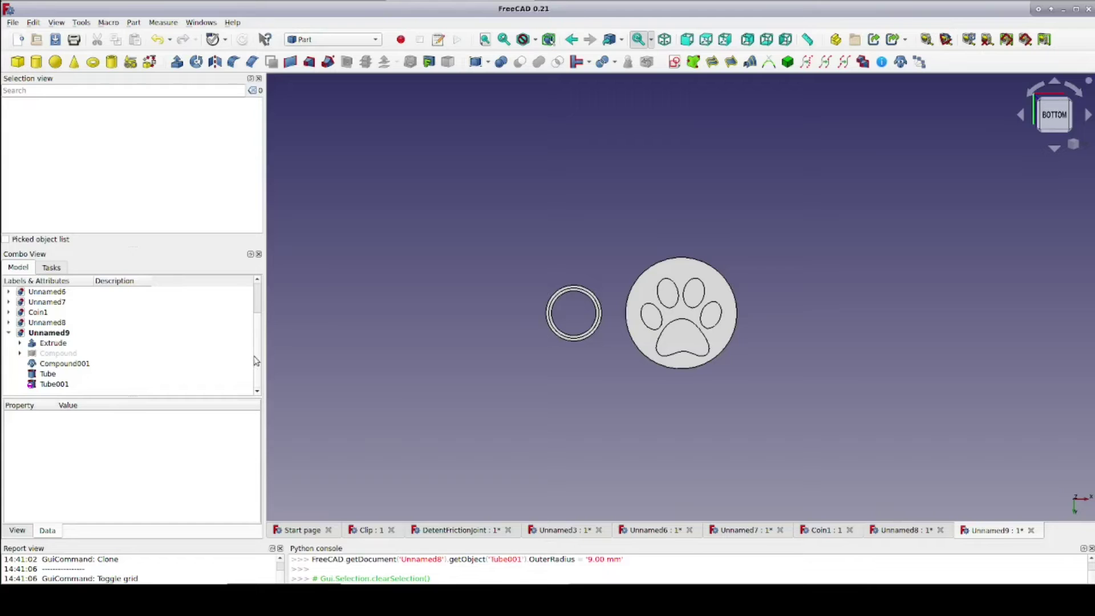
key("space")
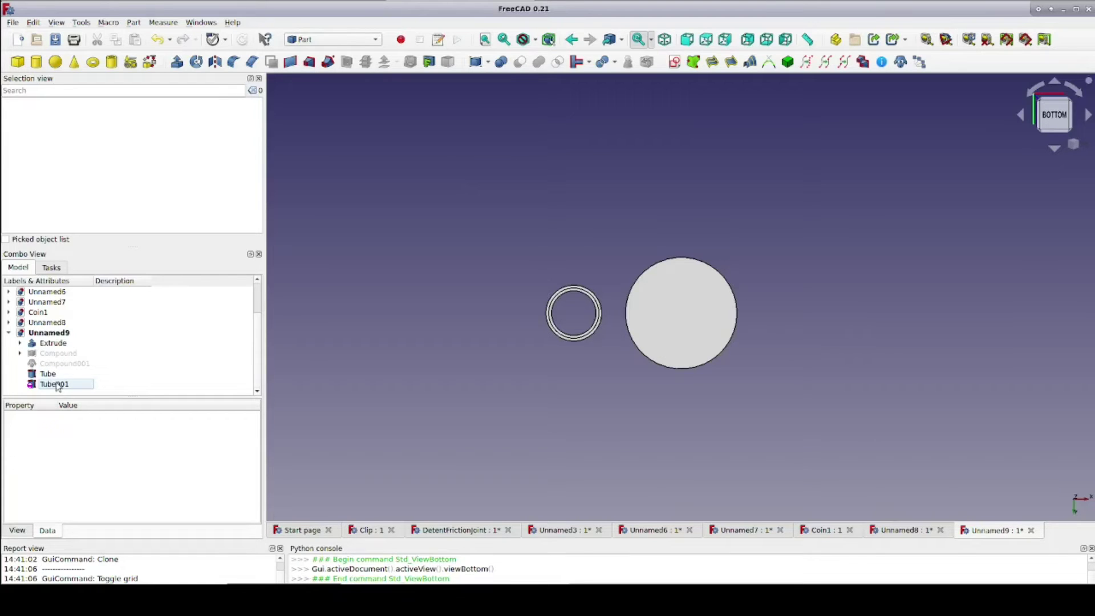
Extrude Compound001 0.6 mm along custom direction (0, 0, -1) into Extrude001.
left_click(63, 365)
key("space")
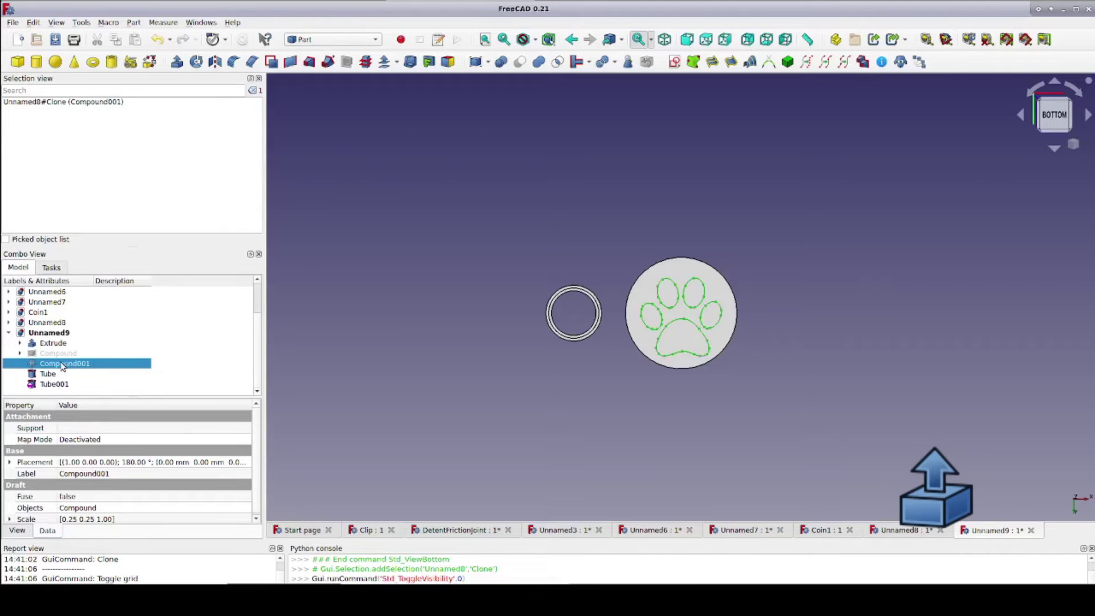
left_click(177, 61)
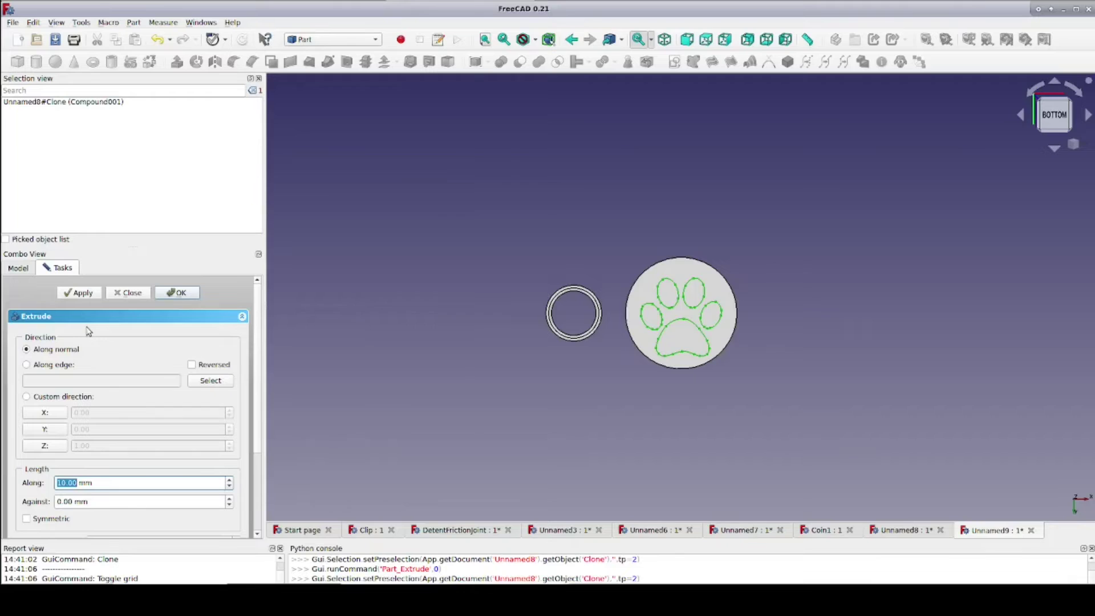
left_click(48, 449)
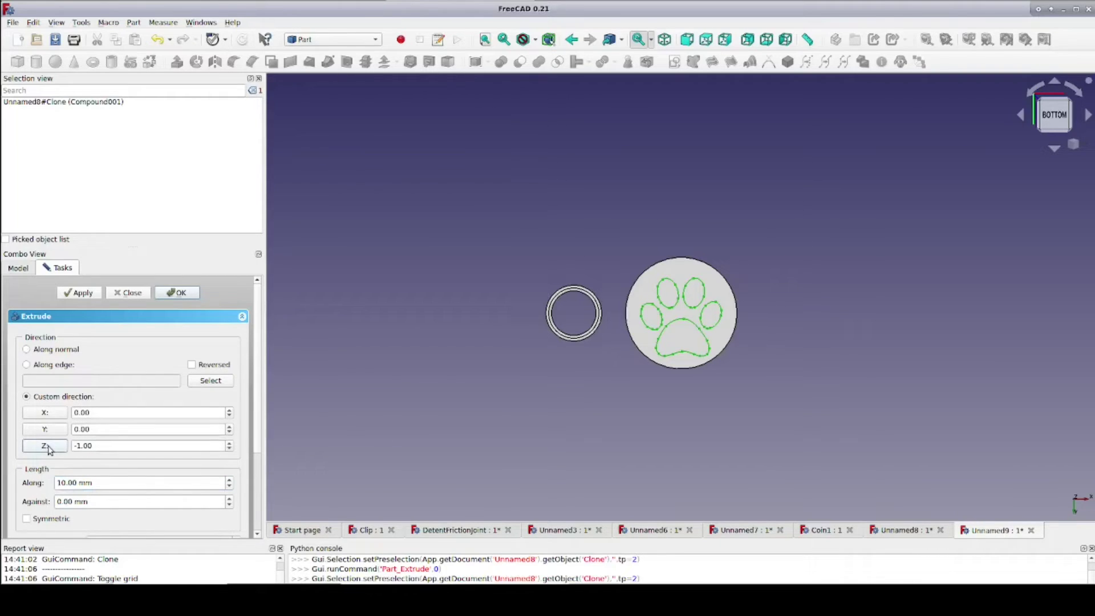
left_click(72, 482)
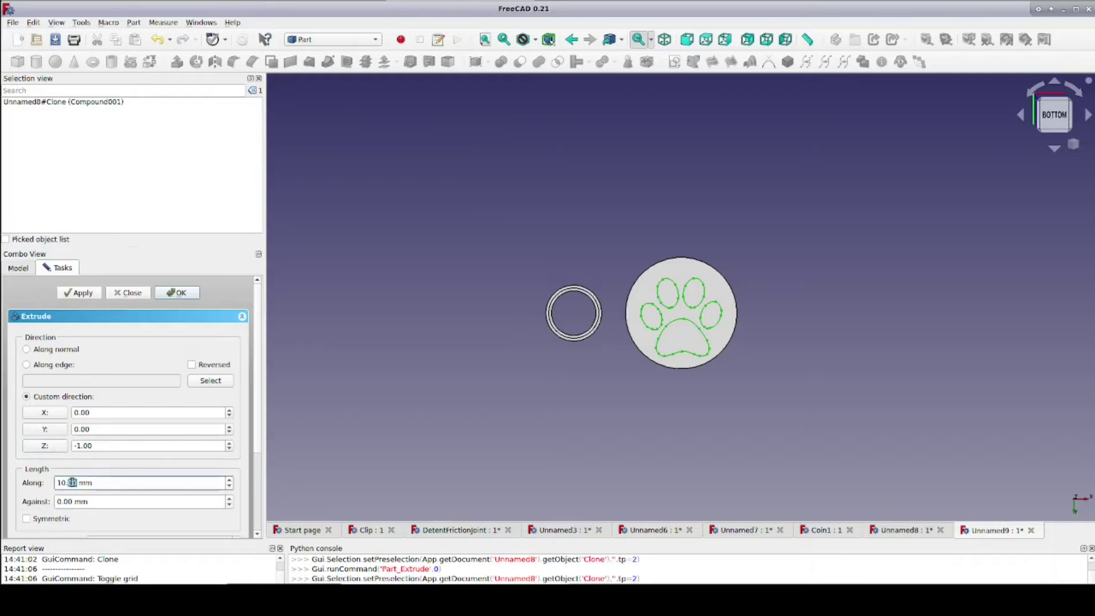
triple_click(72, 483)
type("0.6")
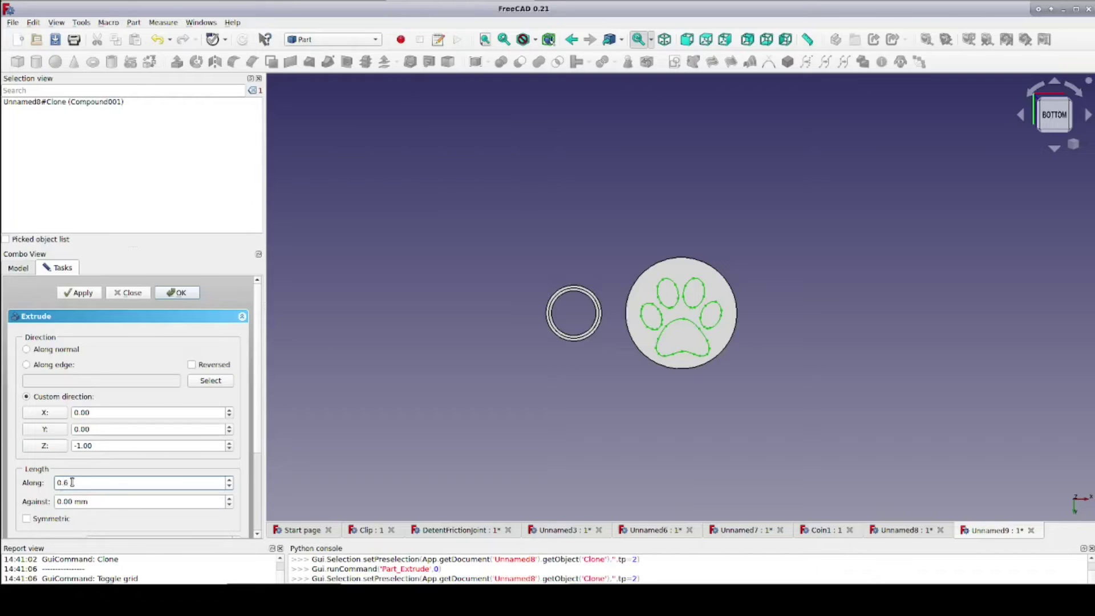
left_click(182, 294)
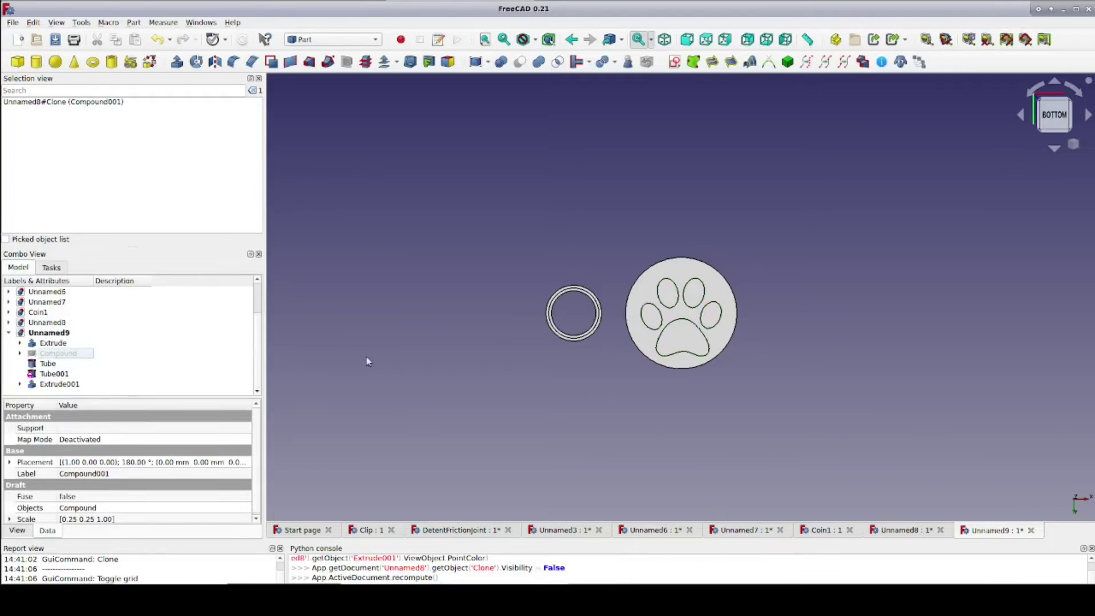
left_click(428, 379)
middle_click_drag(428, 379, 457, 372)
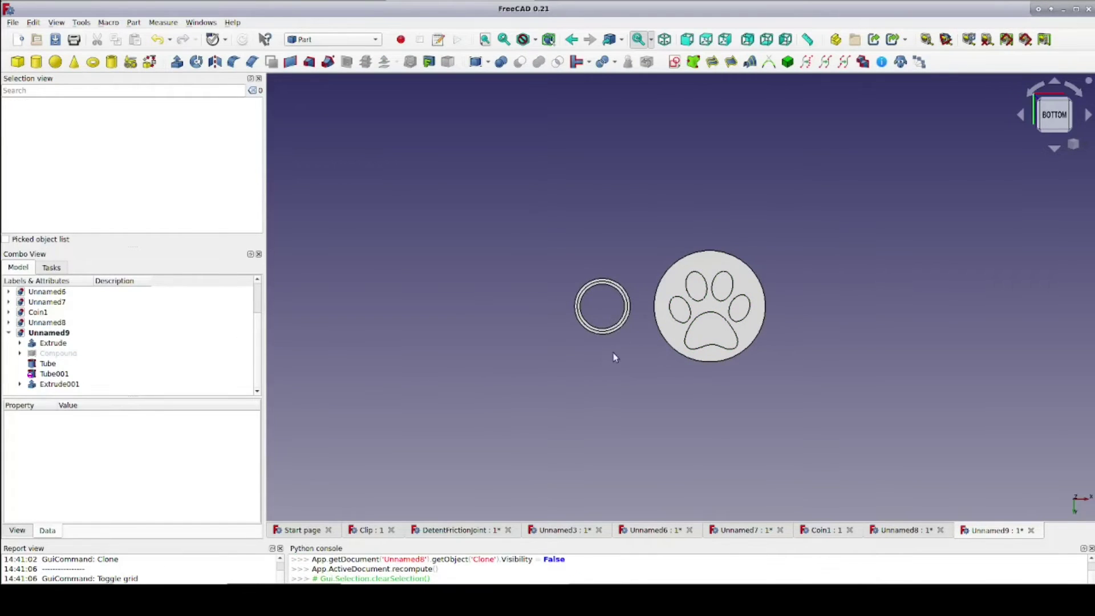
Set Extrude001's Length Fwd to -0.60 mm so the paw pads sink into the disc.
middle_click_drag(614, 353, 744, 323)
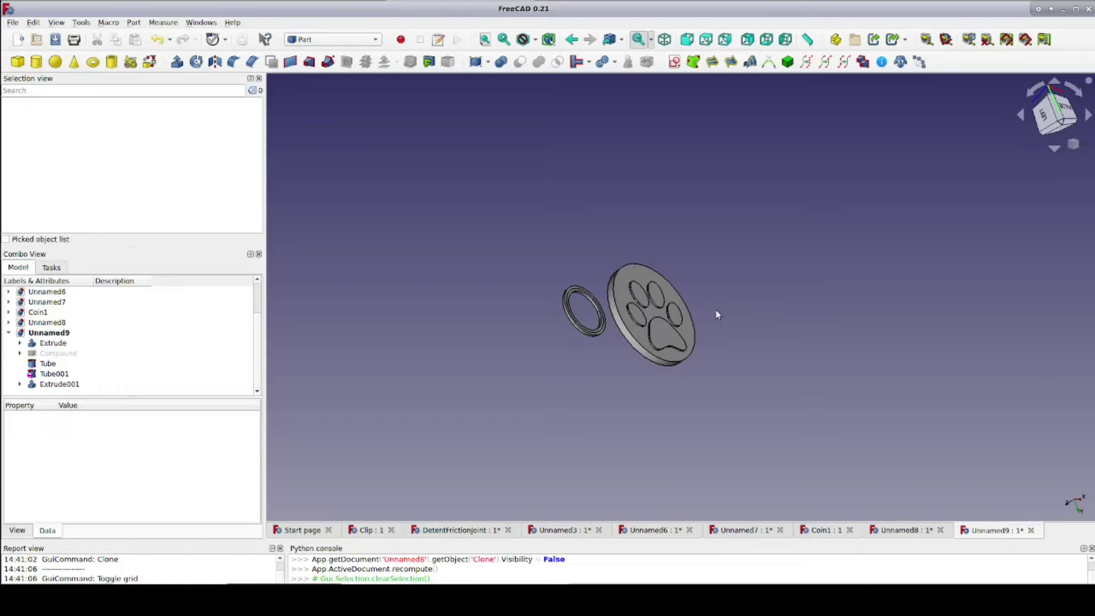
left_click(60, 384)
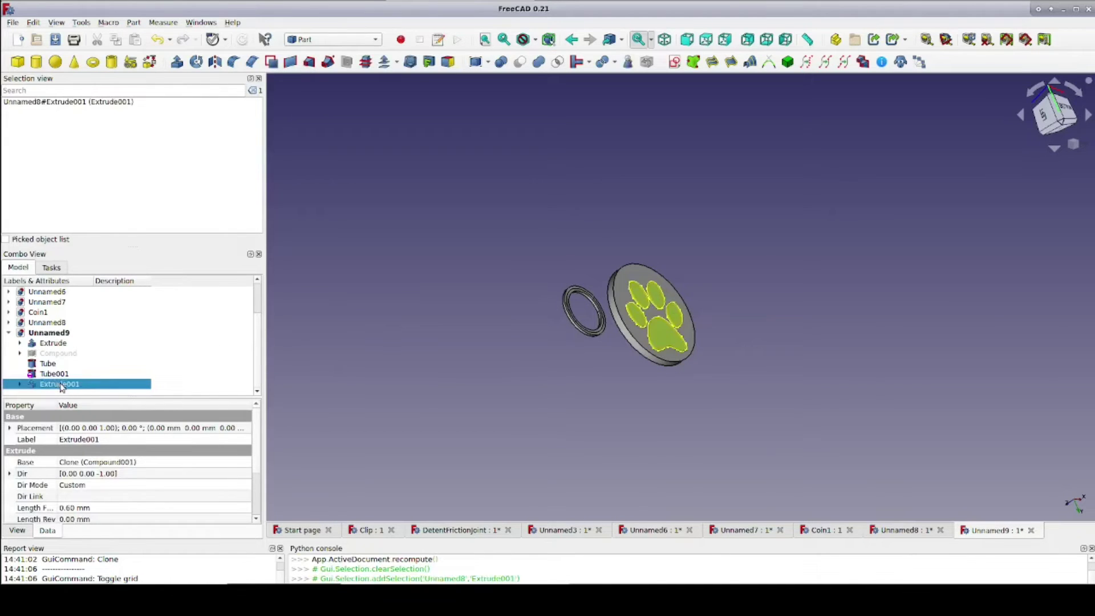
left_click(60, 508)
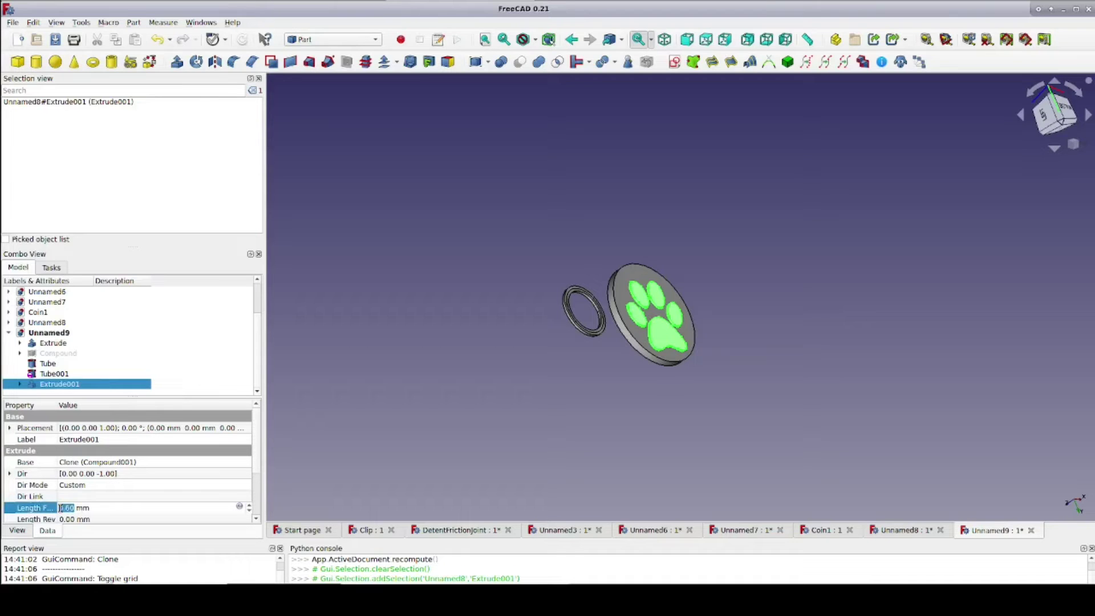
left_click(60, 508)
type("-")
key("Return")
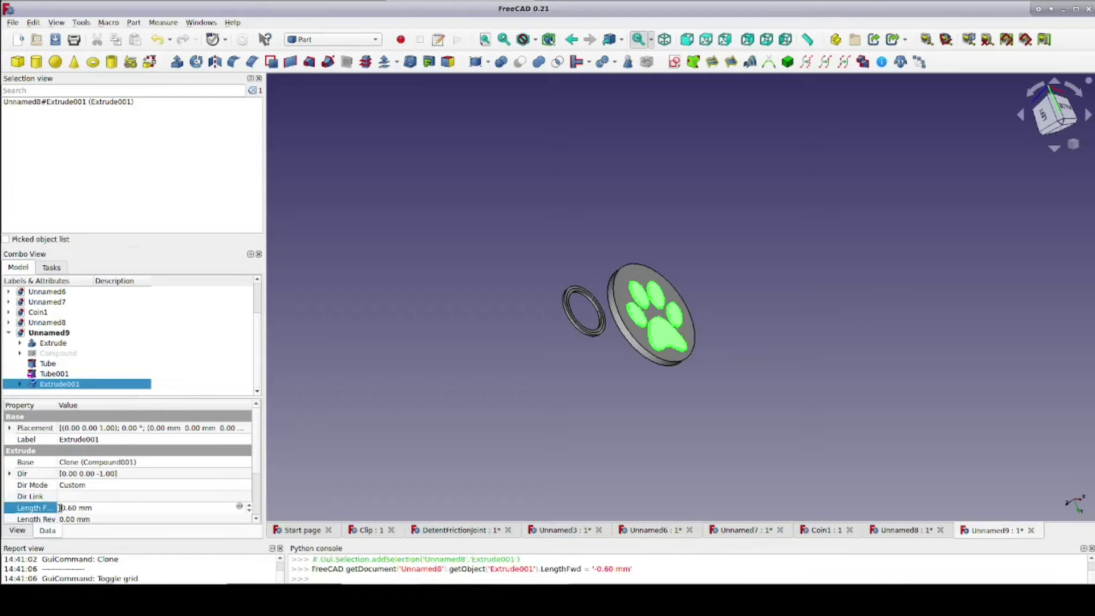
left_click(390, 384)
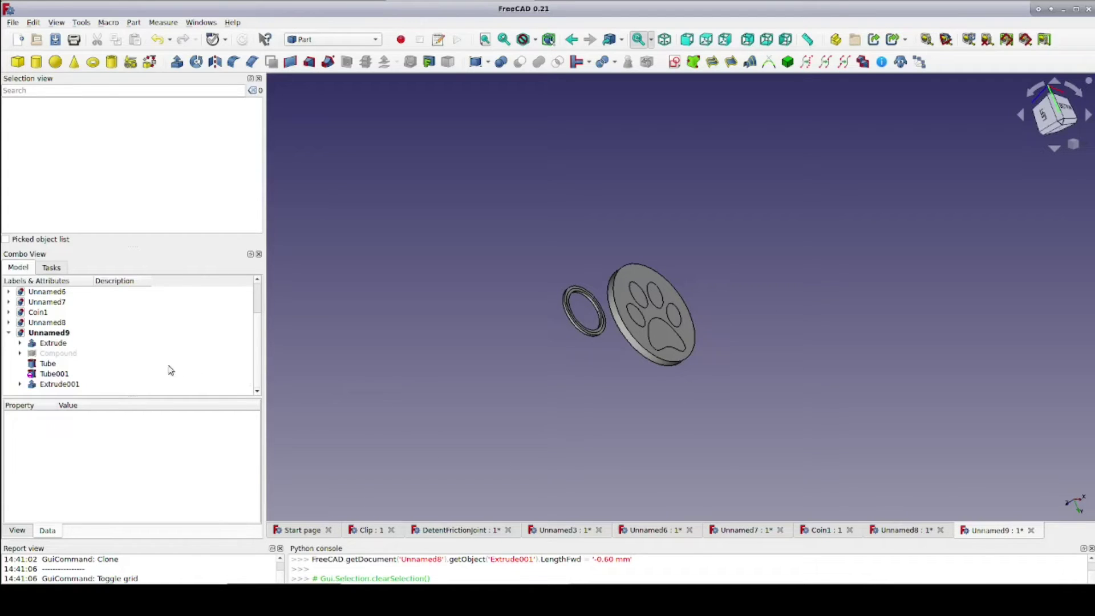
Cut Extrude001 from the Extrude coin disc with Part Cut.
left_click(52, 343)
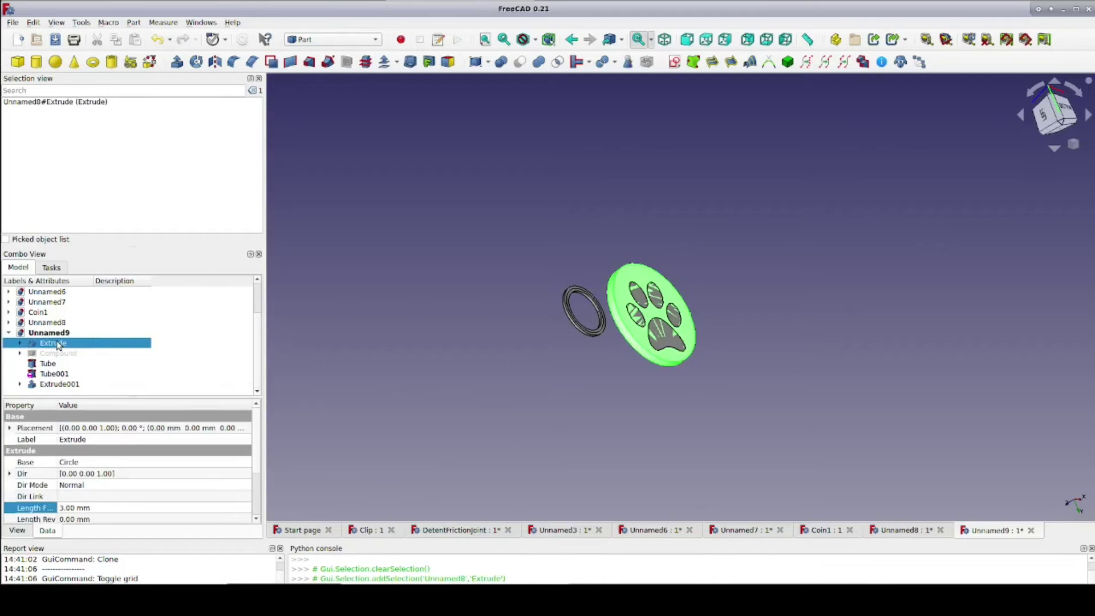
left_click(60, 385, "ctrl")
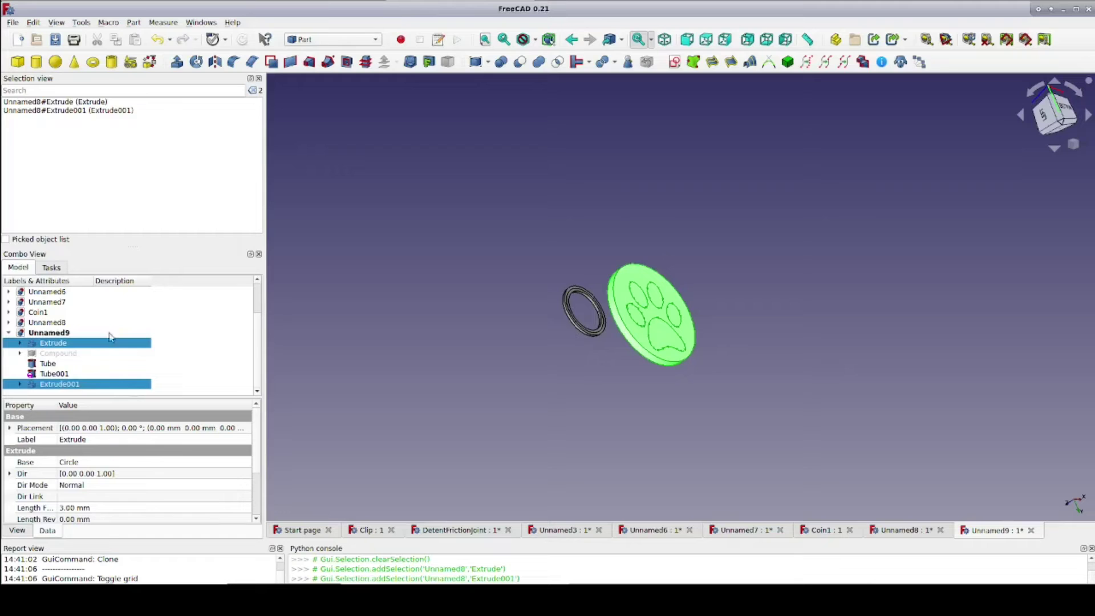
left_click(524, 68)
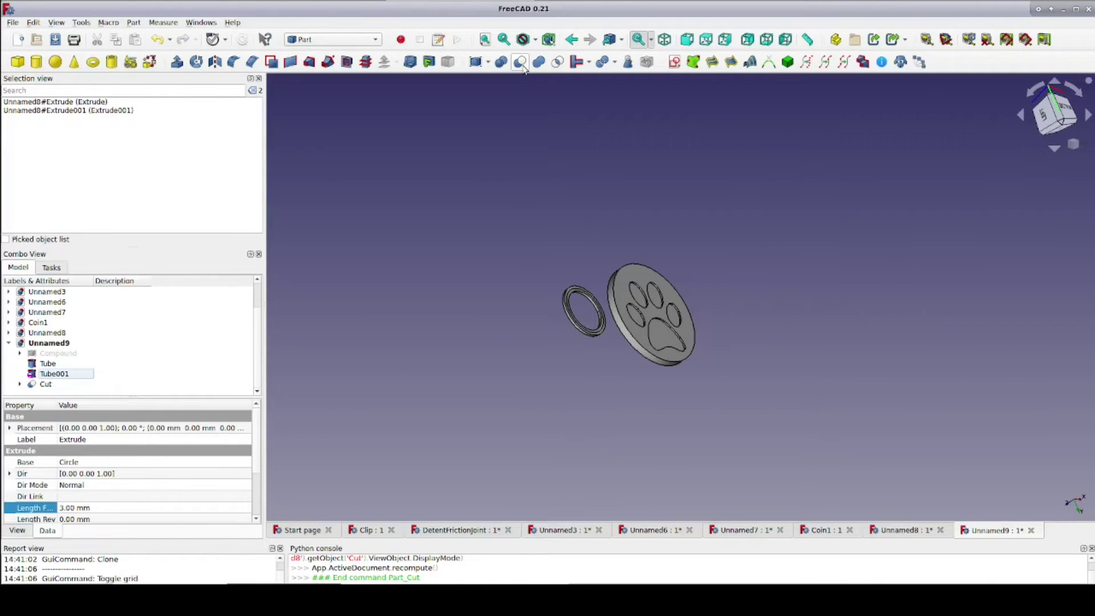
middle_click_drag(502, 166, 492, 236)
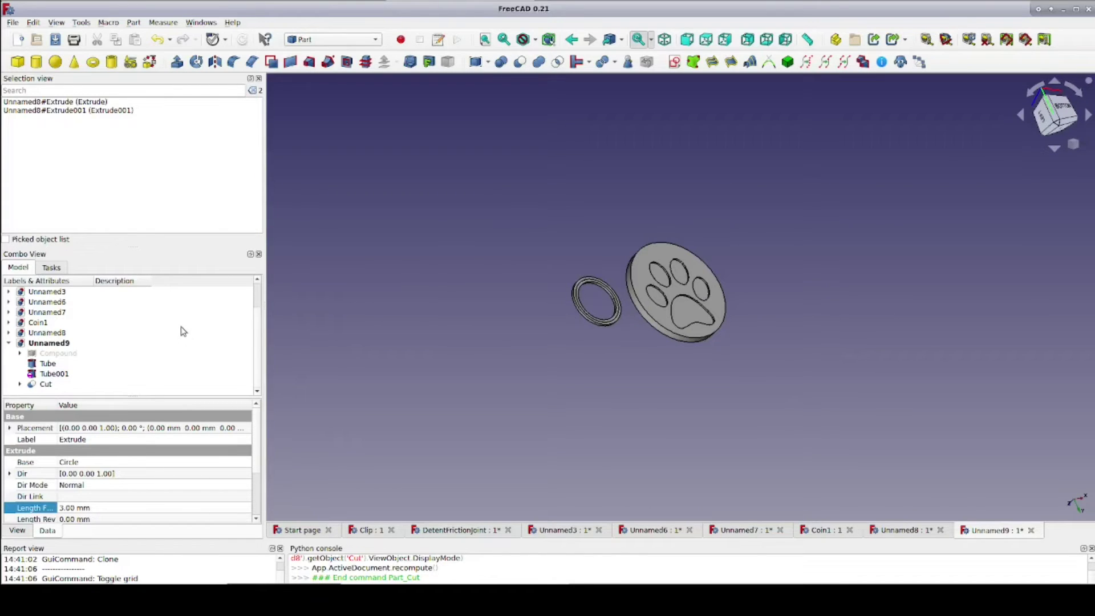
left_click(55, 365)
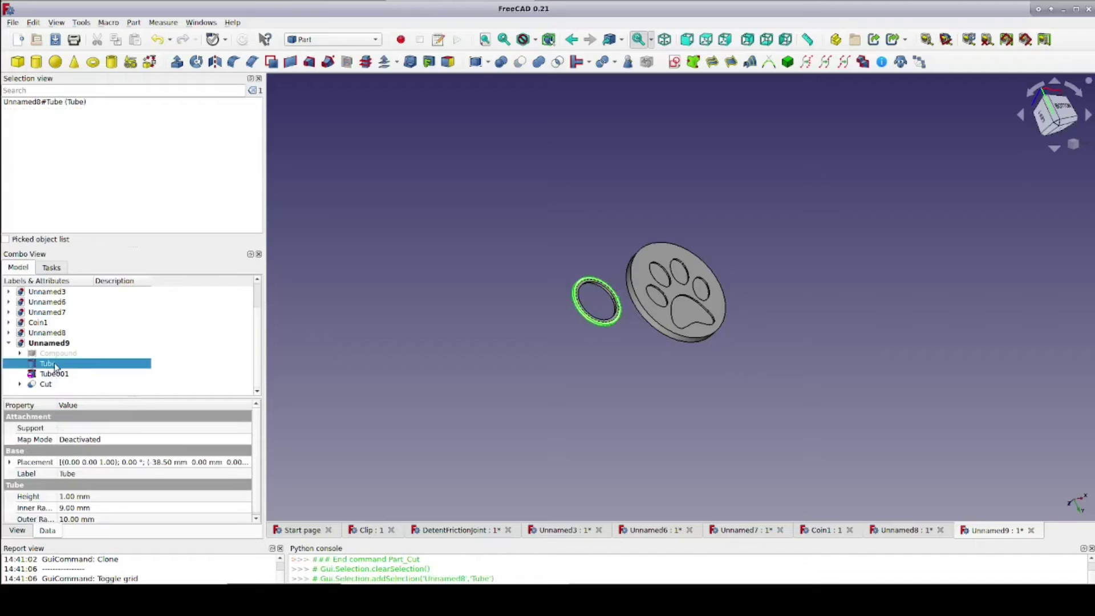
Fuse the Tube ring with the Cut coin into Fusion.
left_click(52, 386, "ctrl")
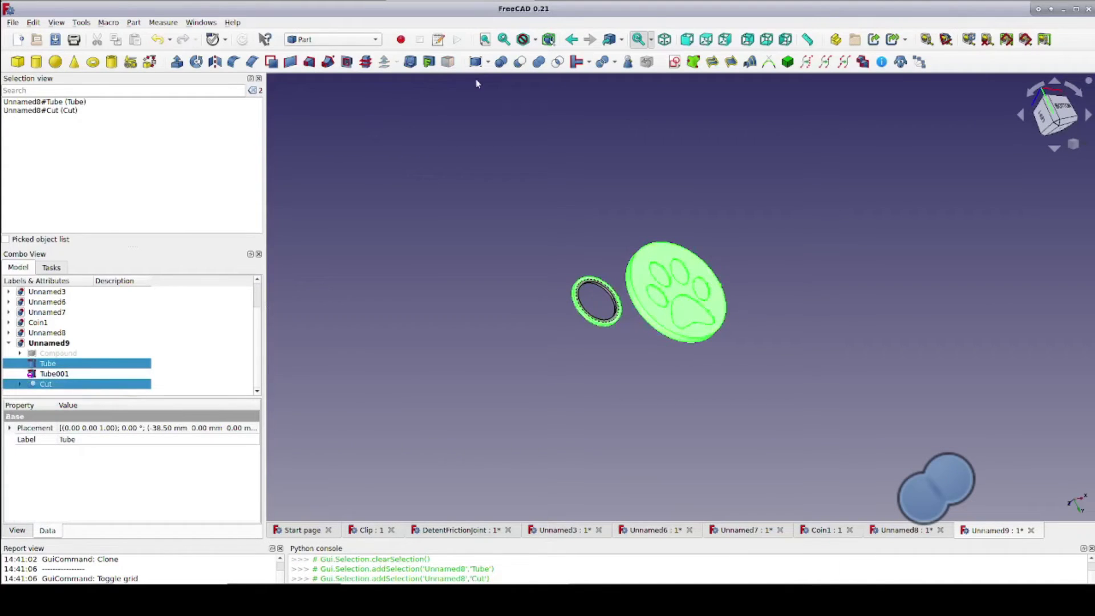
left_click(536, 67)
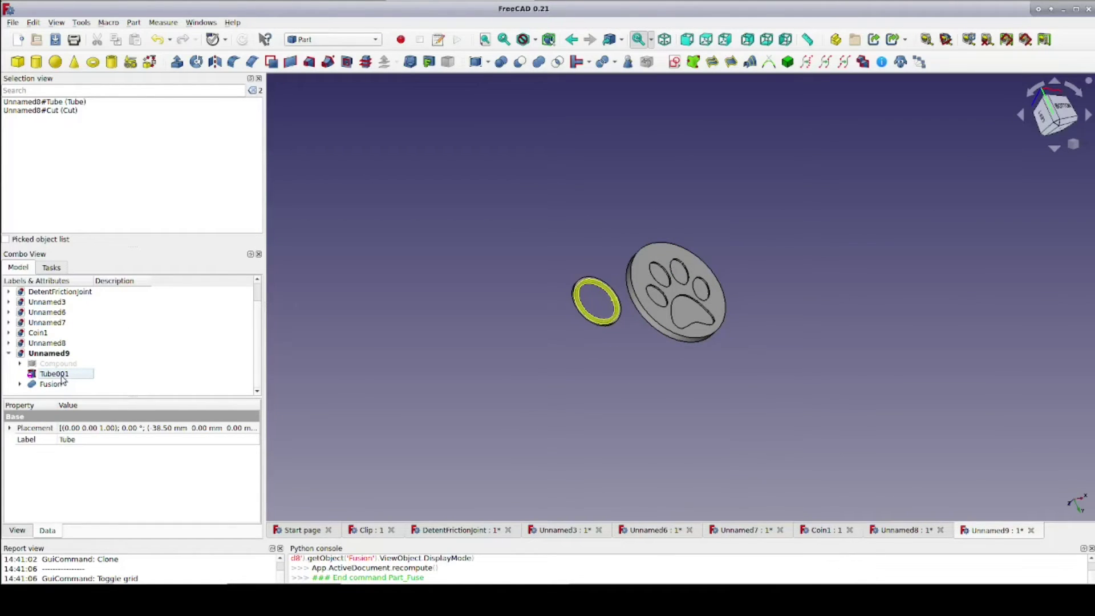
left_click(19, 385)
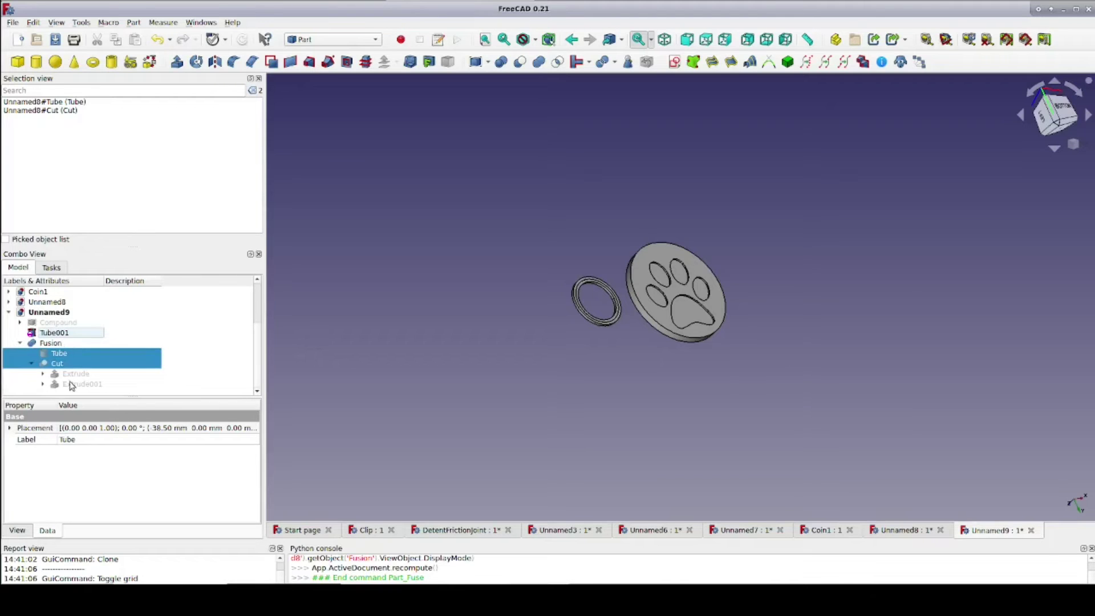
Fuse the paw Extrude001 with Tube001 into Fusion001.
left_click(72, 385)
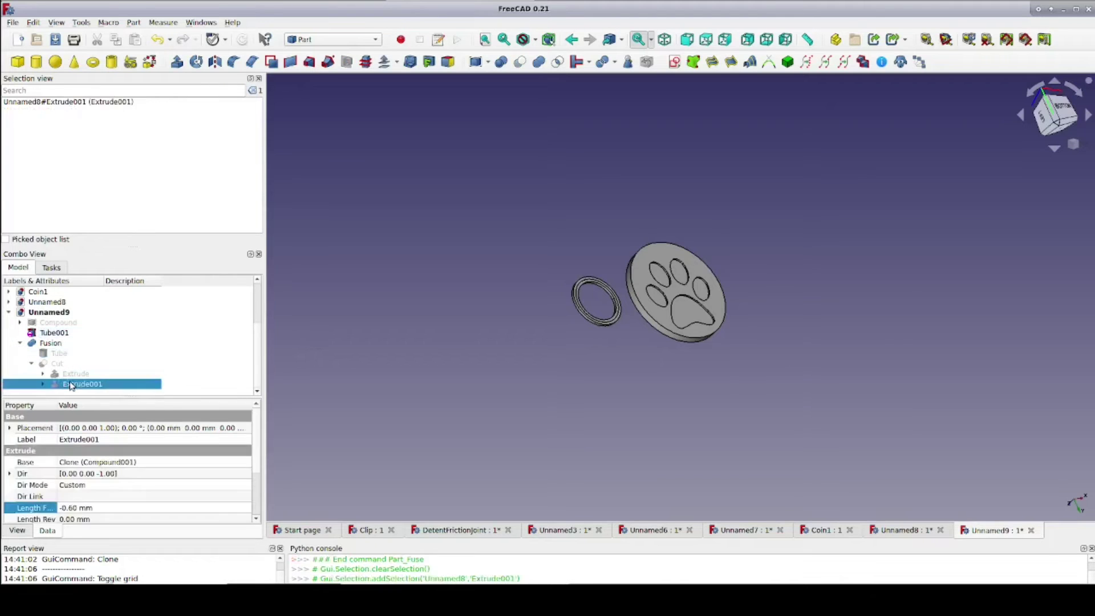
left_click(51, 335, "ctrl")
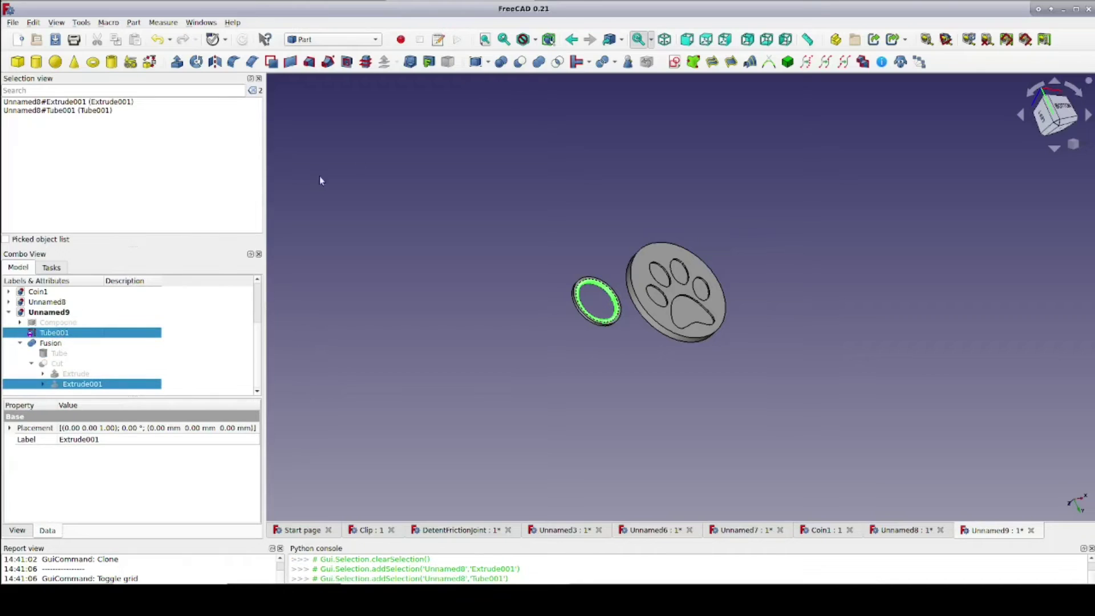
left_click(536, 62)
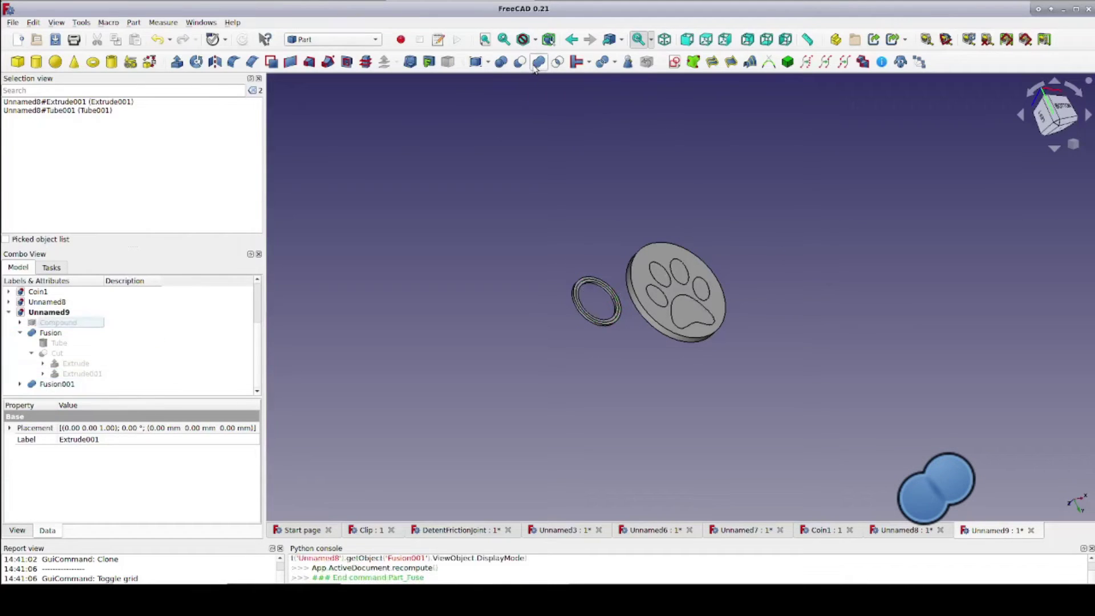
left_click(44, 384)
Rename Fusion001 to 'Inlay'.
right_click(44, 384)
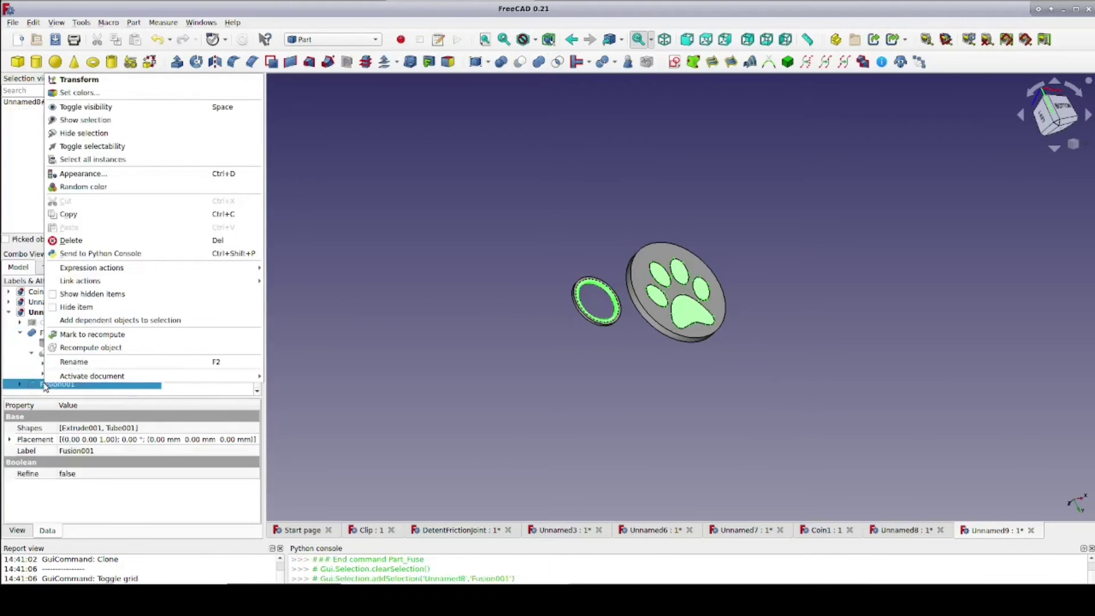
left_click(59, 363)
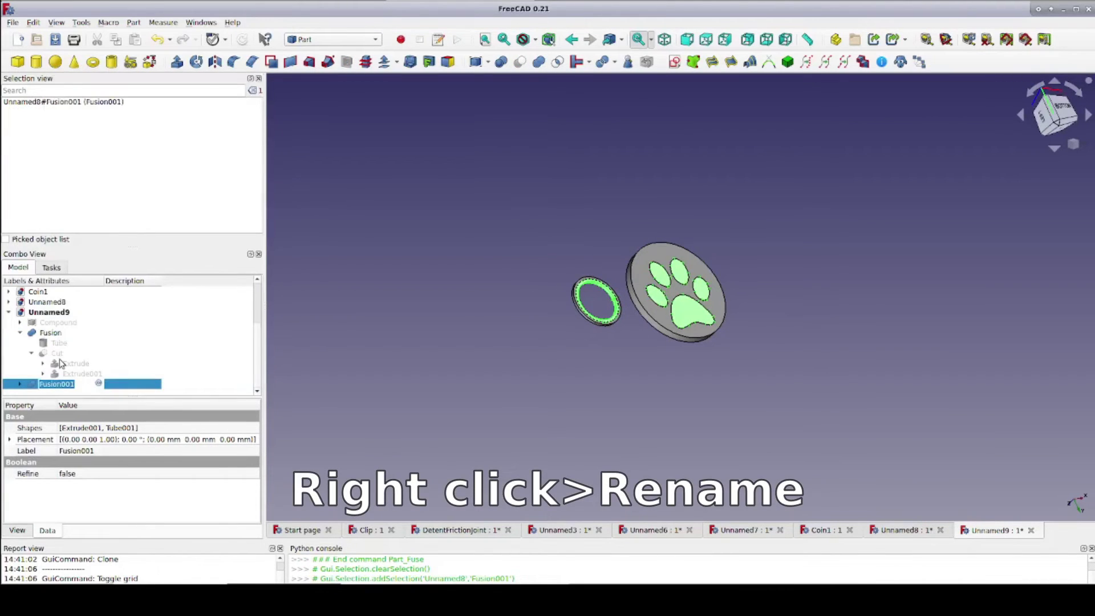
type("Inlay")
key("Return")
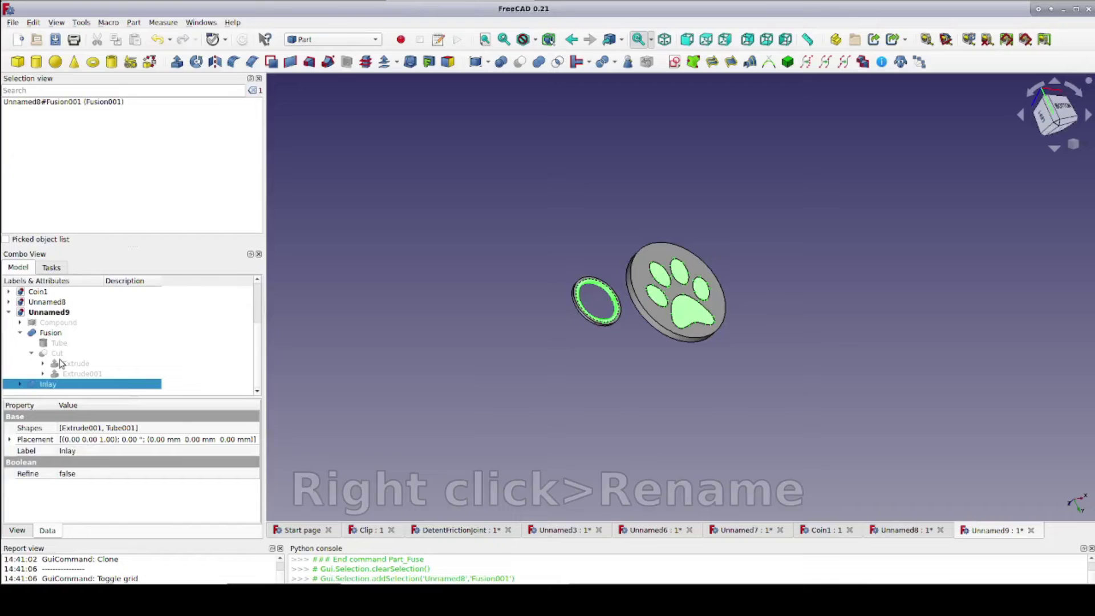
Rename Fusion to 'Coin' and collapse its tree node.
right_click(50, 333)
left_click(67, 310)
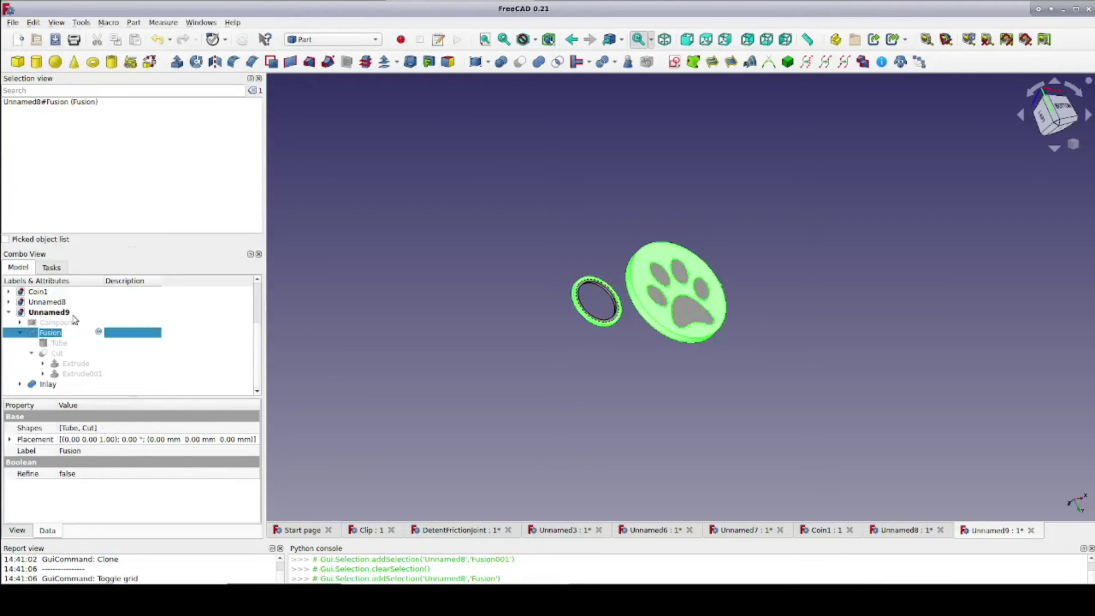
type("Coin")
key("Return")
left_click(21, 333)
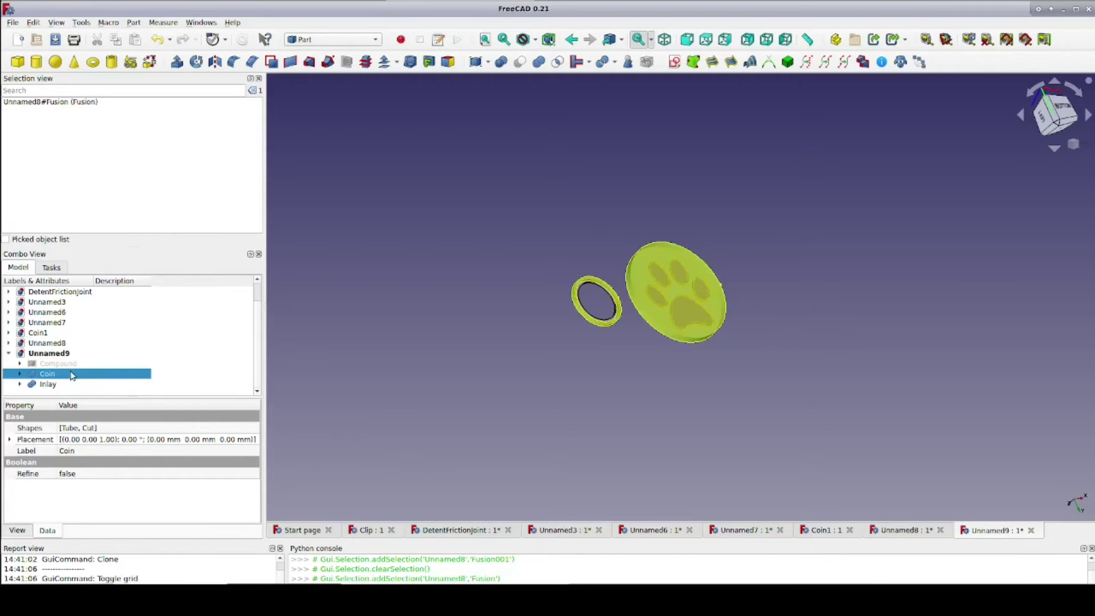
left_click(13, 23)
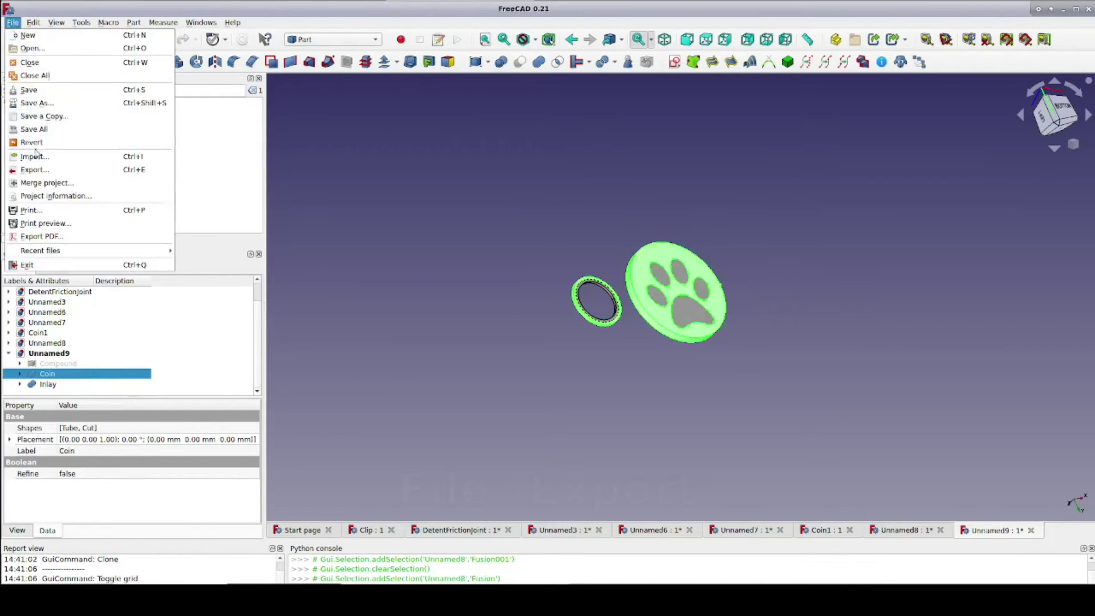
Export the Coin shape as CatCoin.step into the BottomInlay2 folder.
left_click(42, 174)
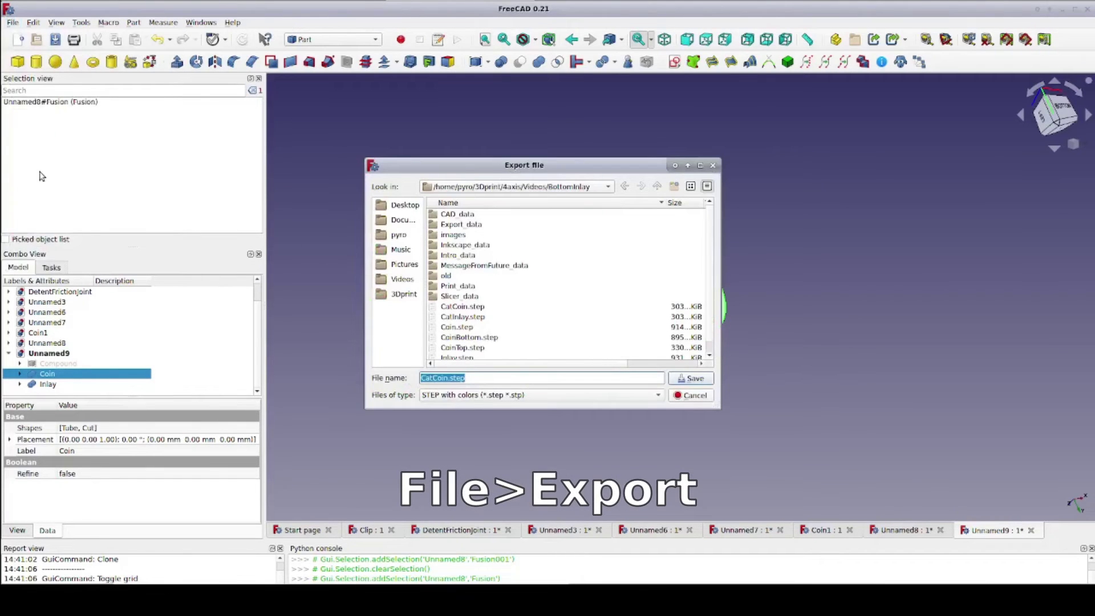
left_click(657, 186)
double_click(490, 226)
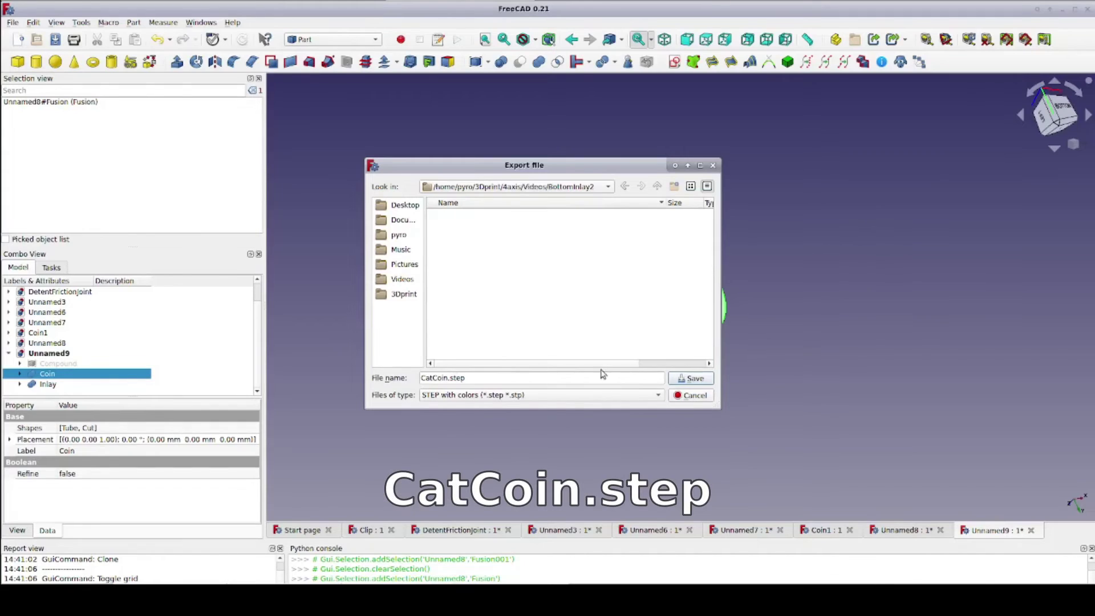
left_click(684, 380)
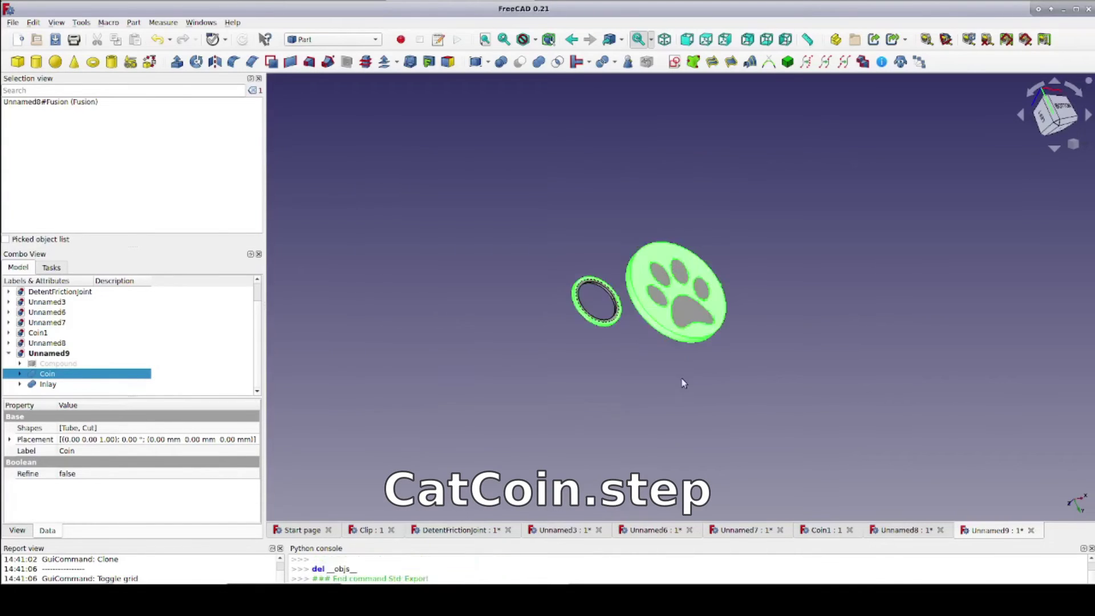
Export the Inlay shape as CatInlay.step, keeping the STEP with colors format.
left_click(51, 385)
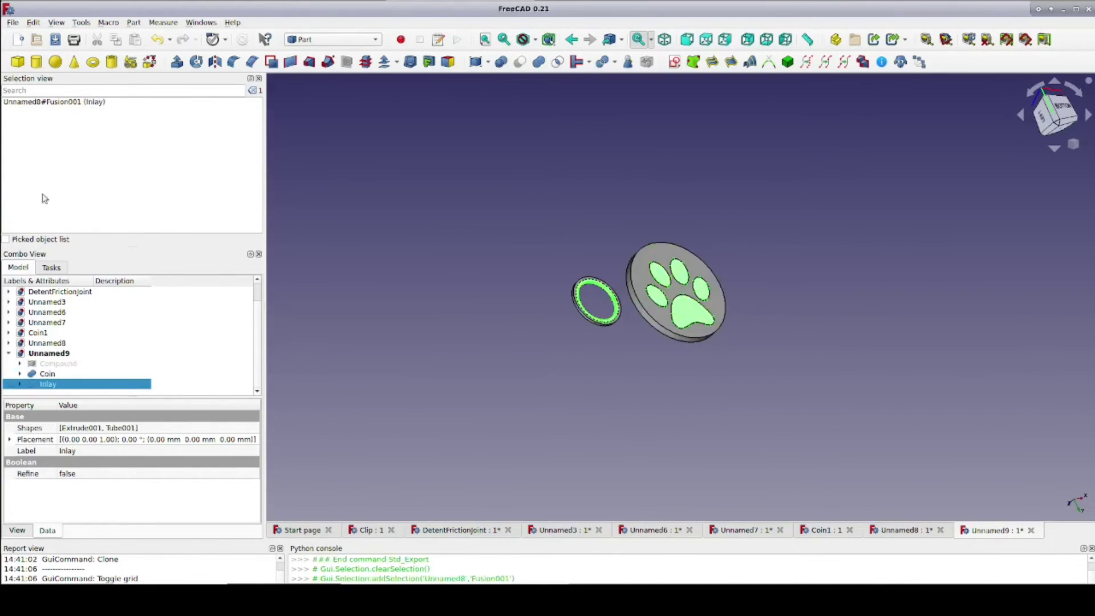
left_click(12, 22)
left_click(34, 169)
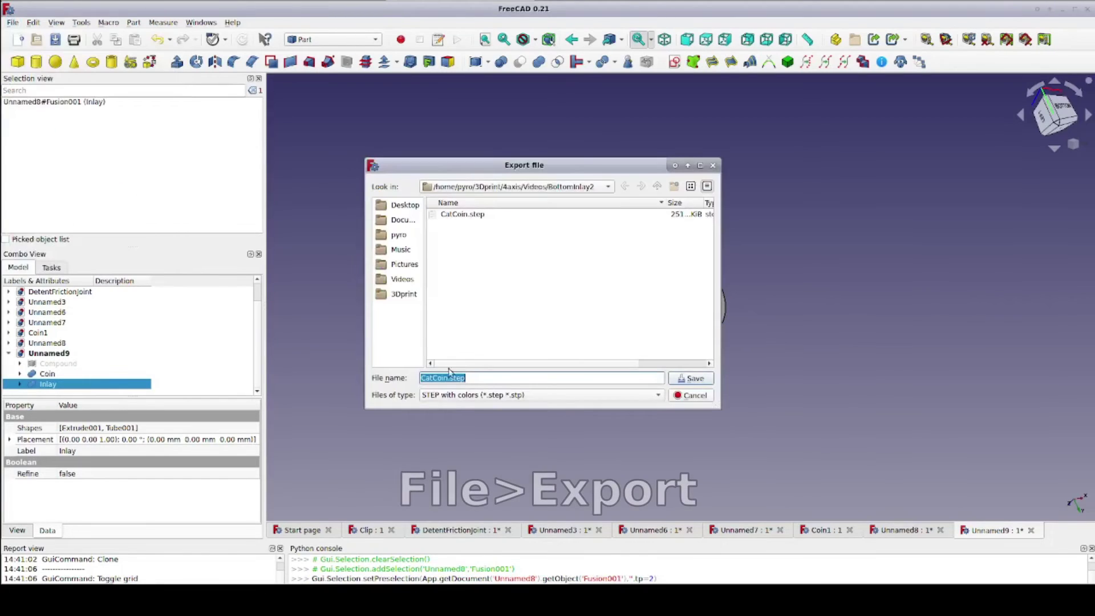
left_click(461, 395)
left_click(461, 397)
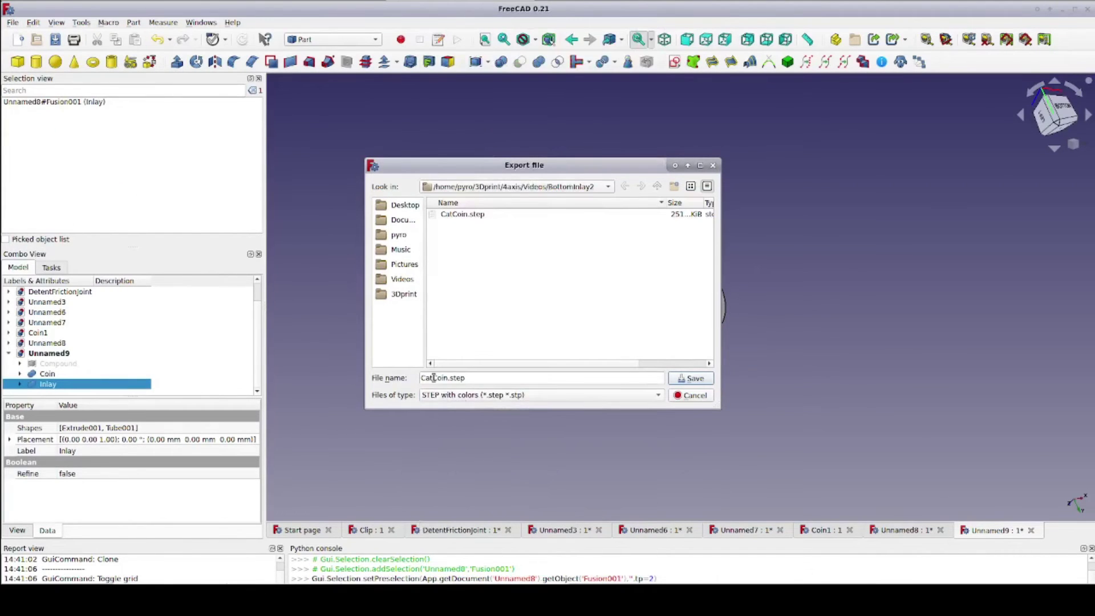
left_click_drag(432, 378, 448, 378)
type("Inlay")
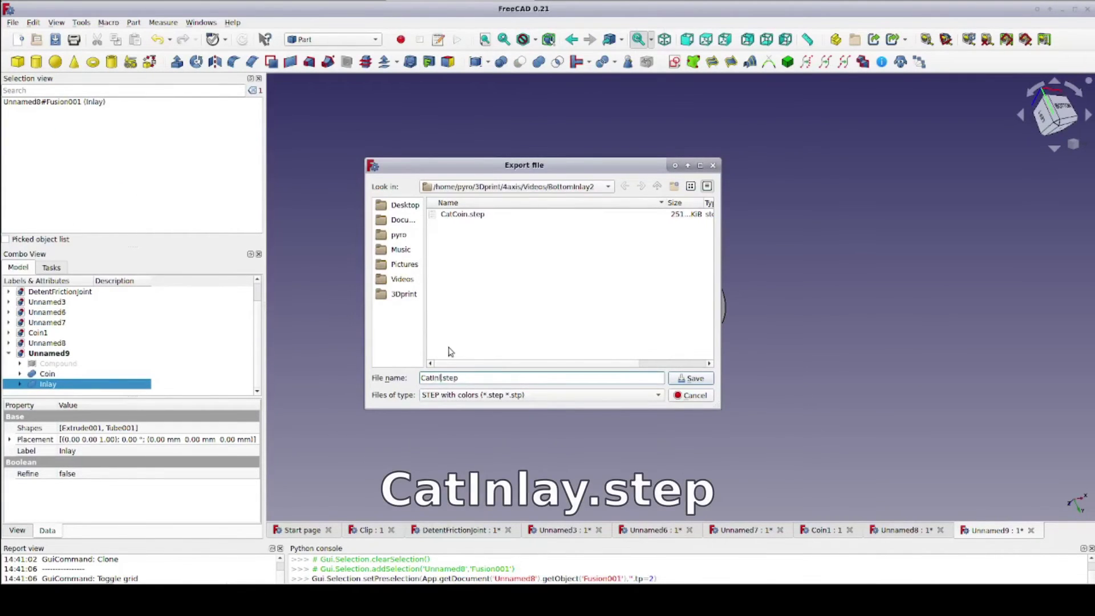
left_click(683, 379)
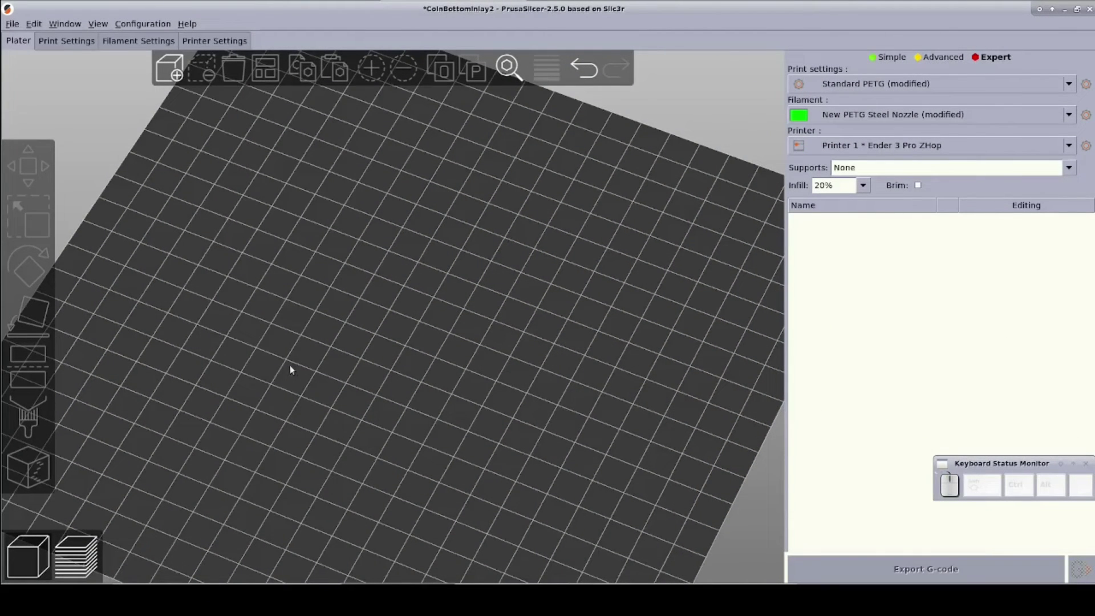
Import CatInlay.step and then CatCoin.step onto the bed as two separate objects.
left_click(170, 70)
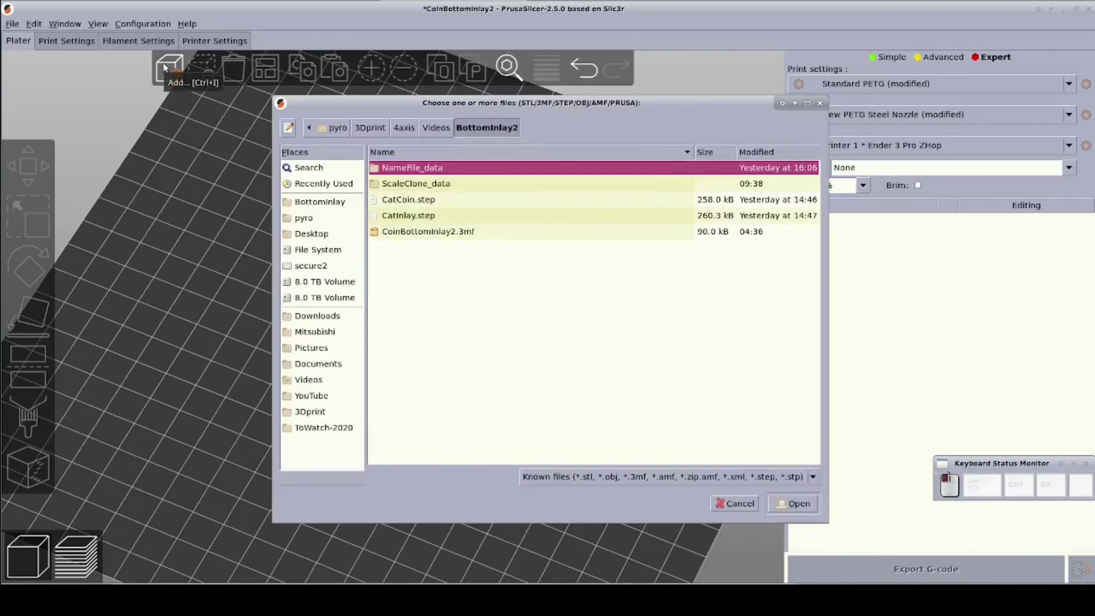
double_click(408, 216)
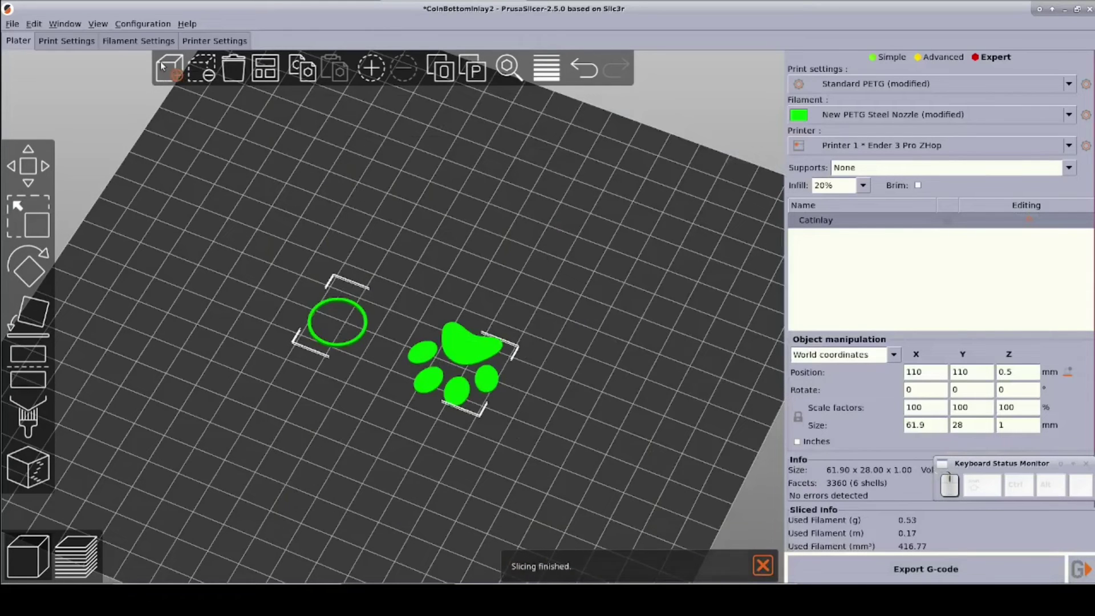
left_click(162, 67)
double_click(409, 201)
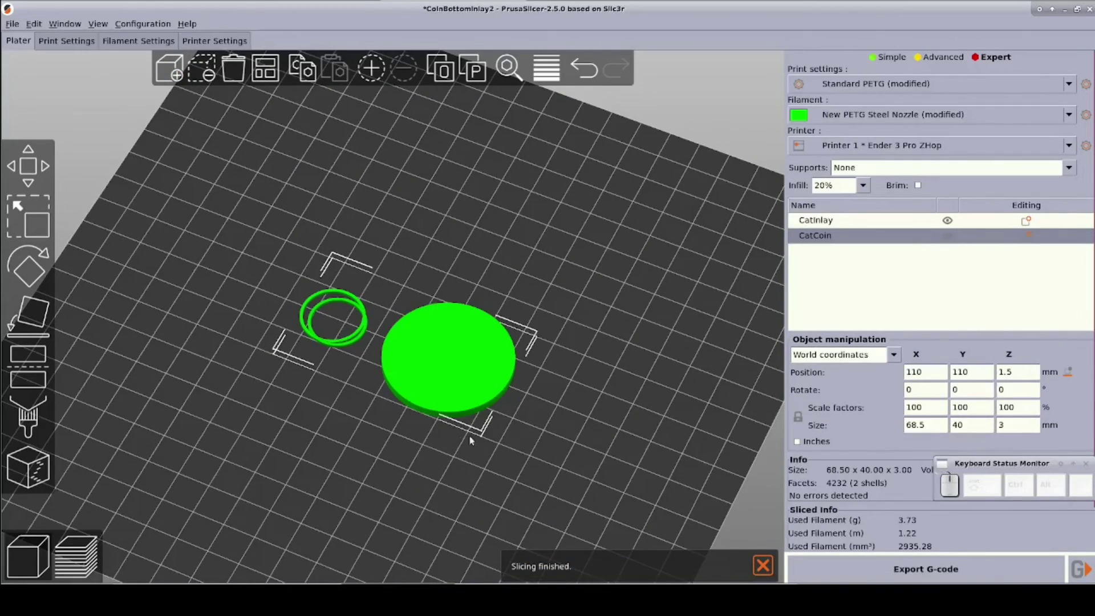
left_click_drag(468, 434, 516, 331)
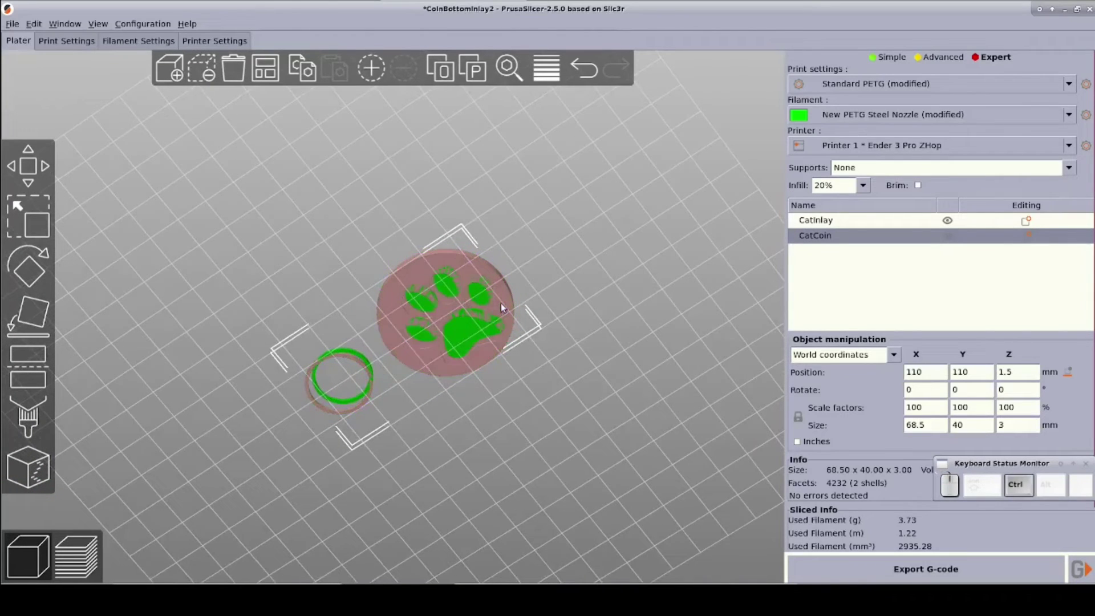
Drag CatInlay with the Move tool to about X 107.48, Y 111.26 over the coin.
left_click_drag(500, 303, 483, 356)
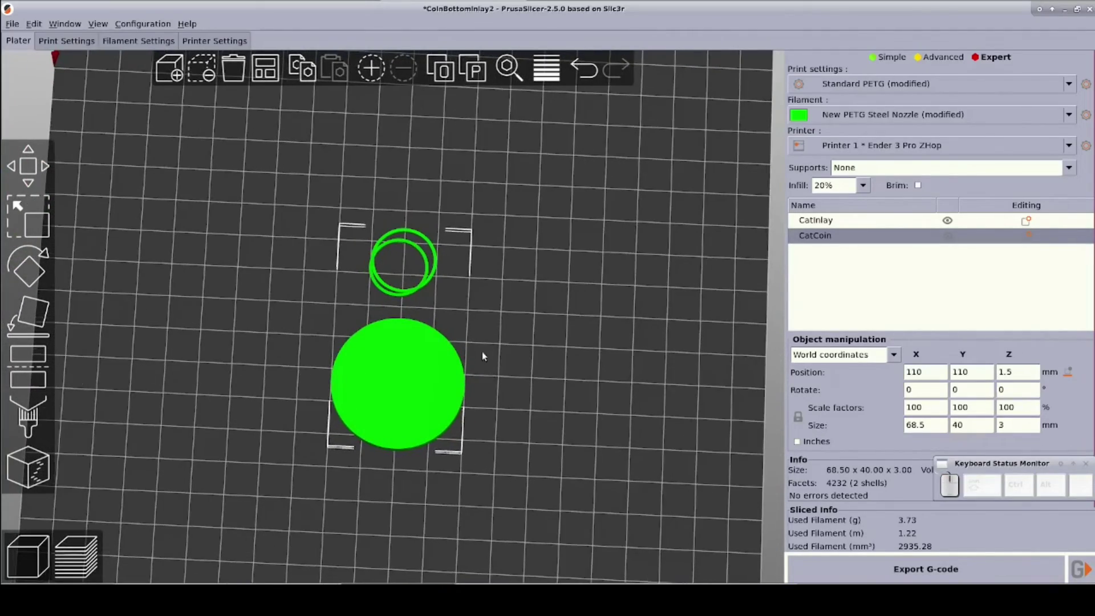
left_click(814, 220)
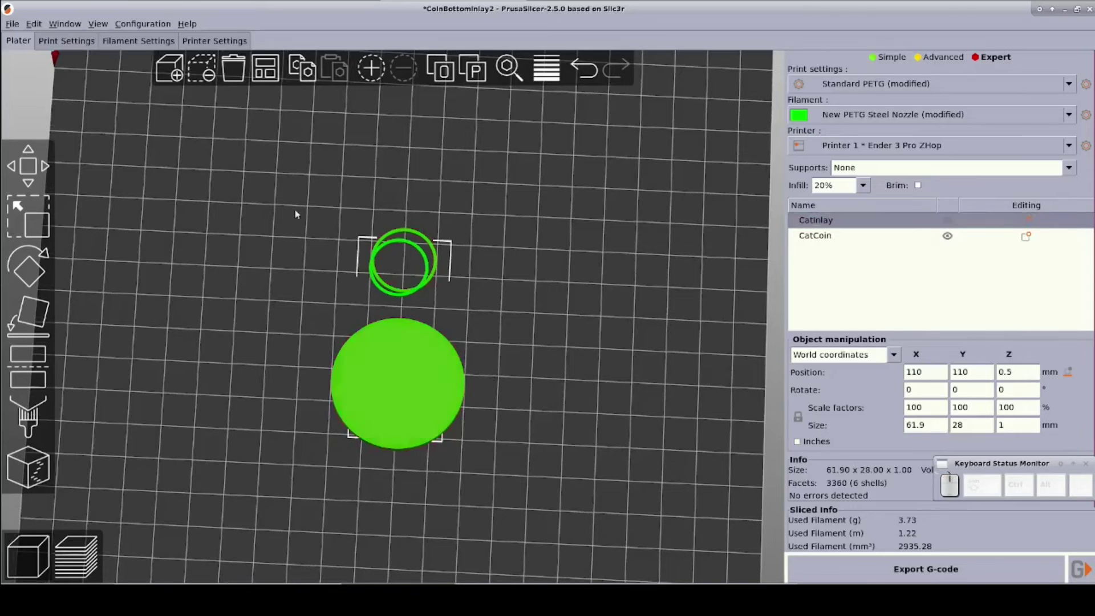
left_click(21, 174)
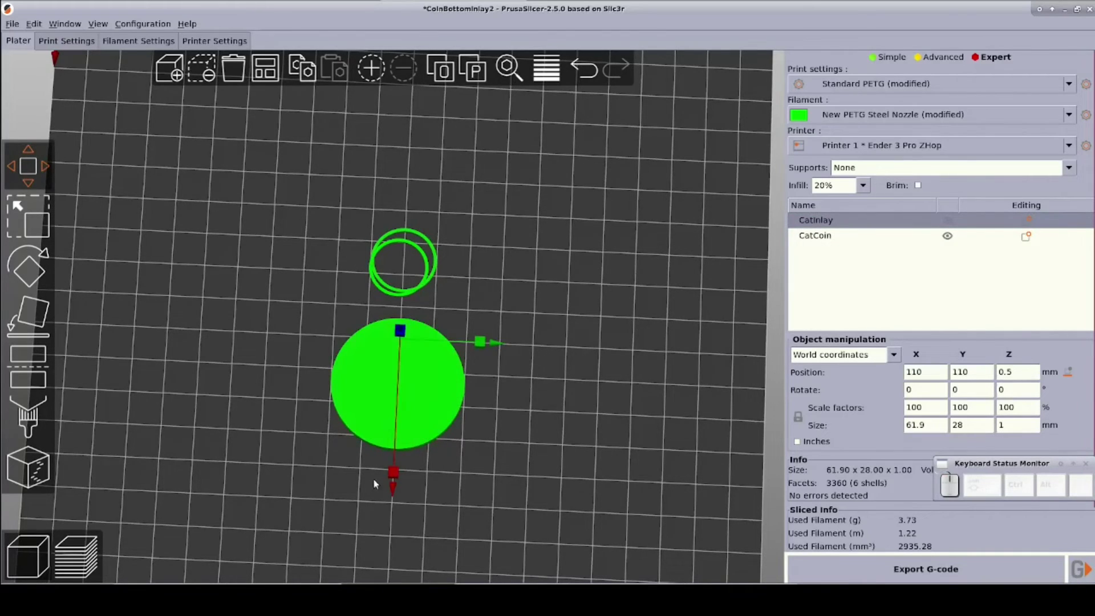
left_click_drag(393, 488, 393, 466)
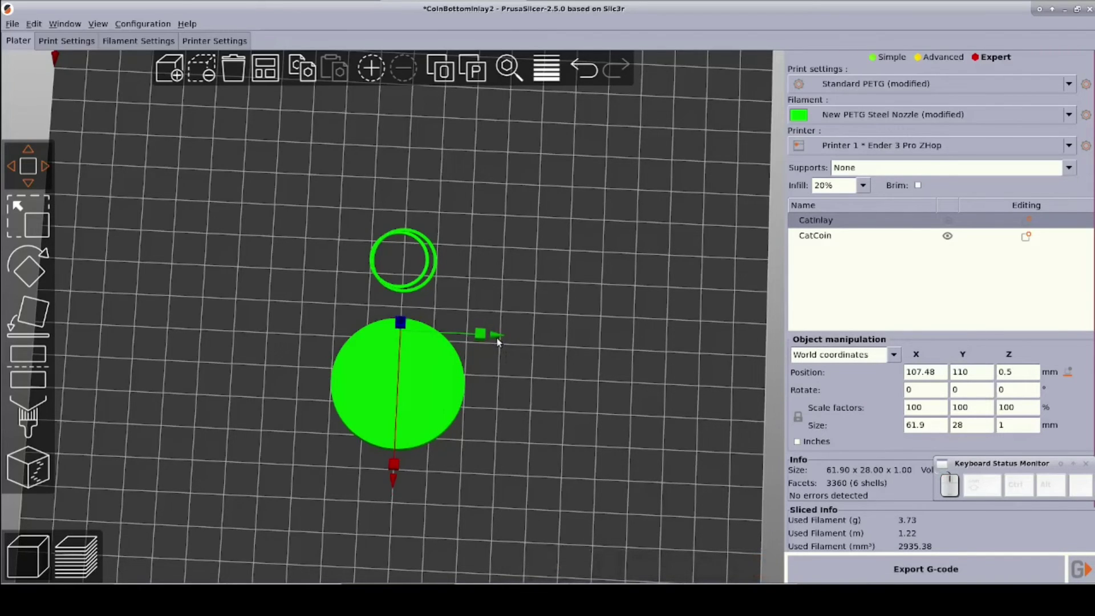
left_click_drag(498, 339, 485, 337)
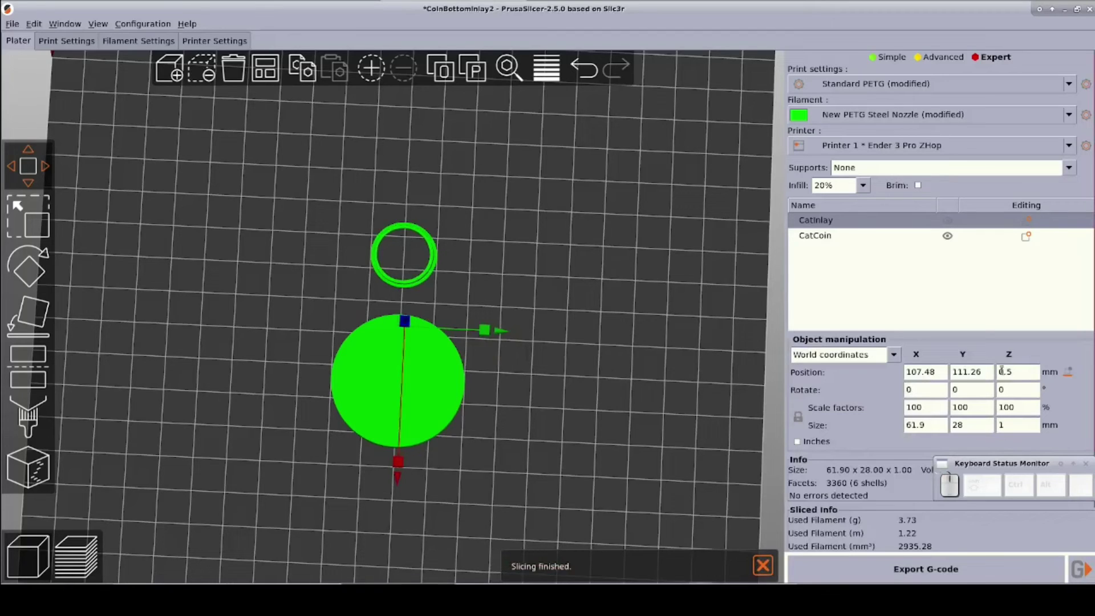
Type exact CatInlay coordinates, setting X to 107.7 and Y to 111.43.
left_click(939, 372)
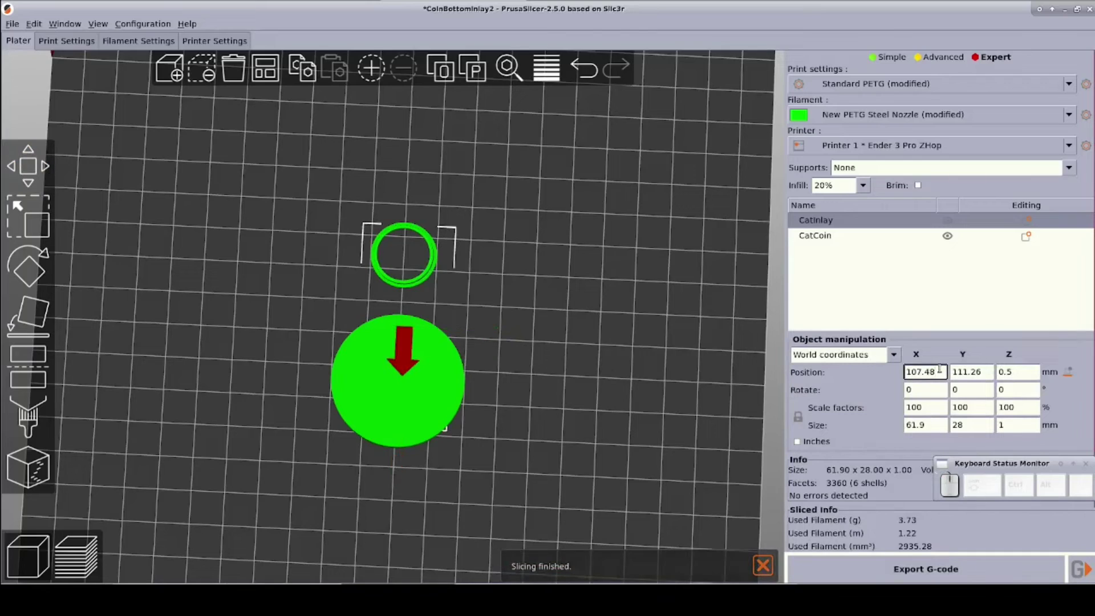
key("BackSpace")
key("BackSpace")
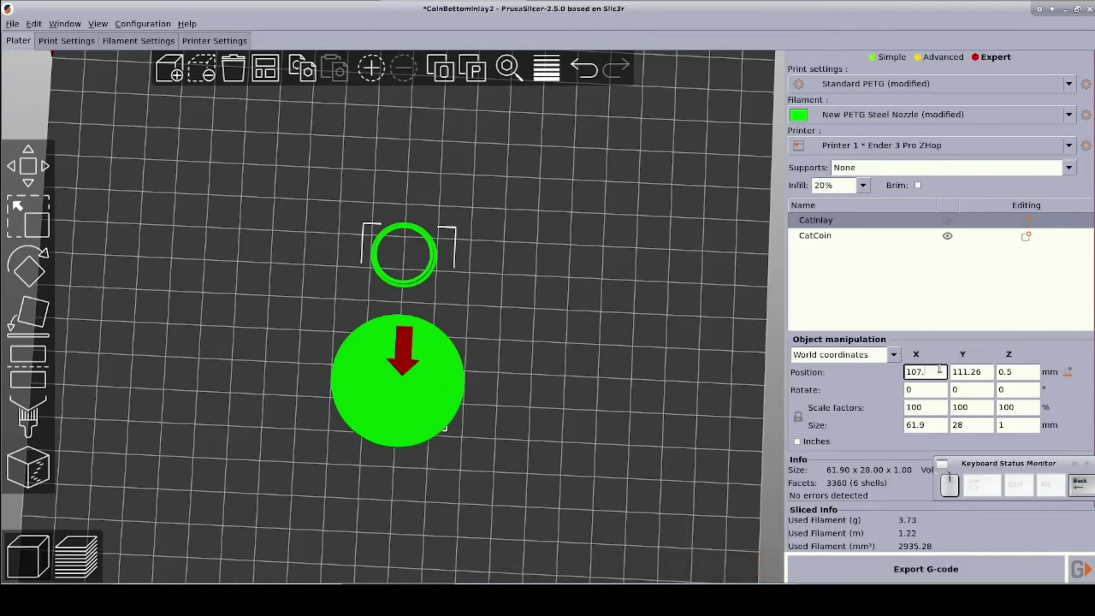
type("70")
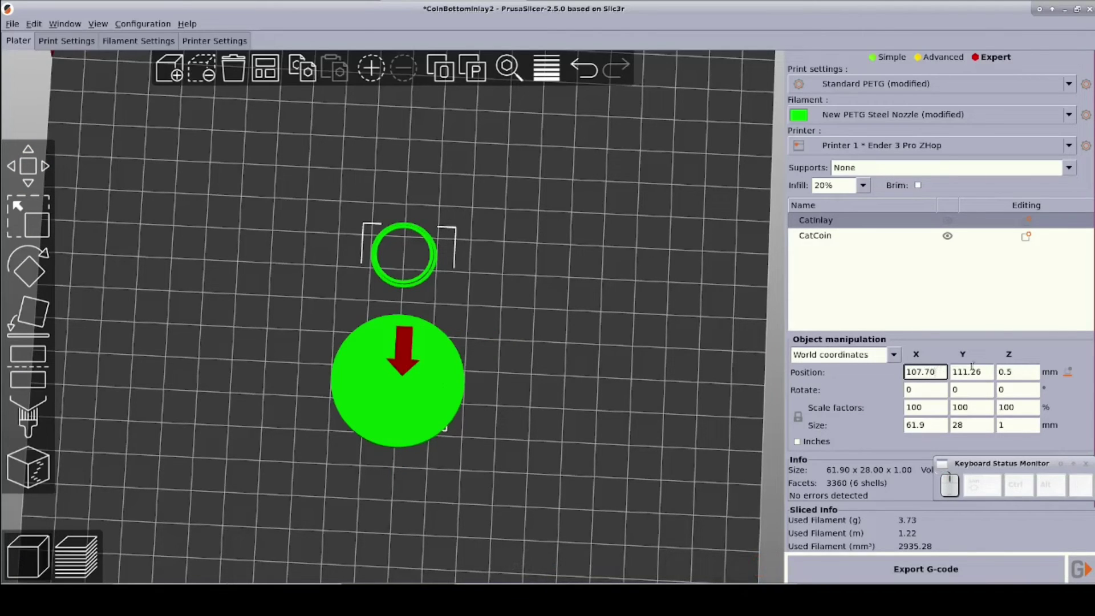
left_click(982, 372)
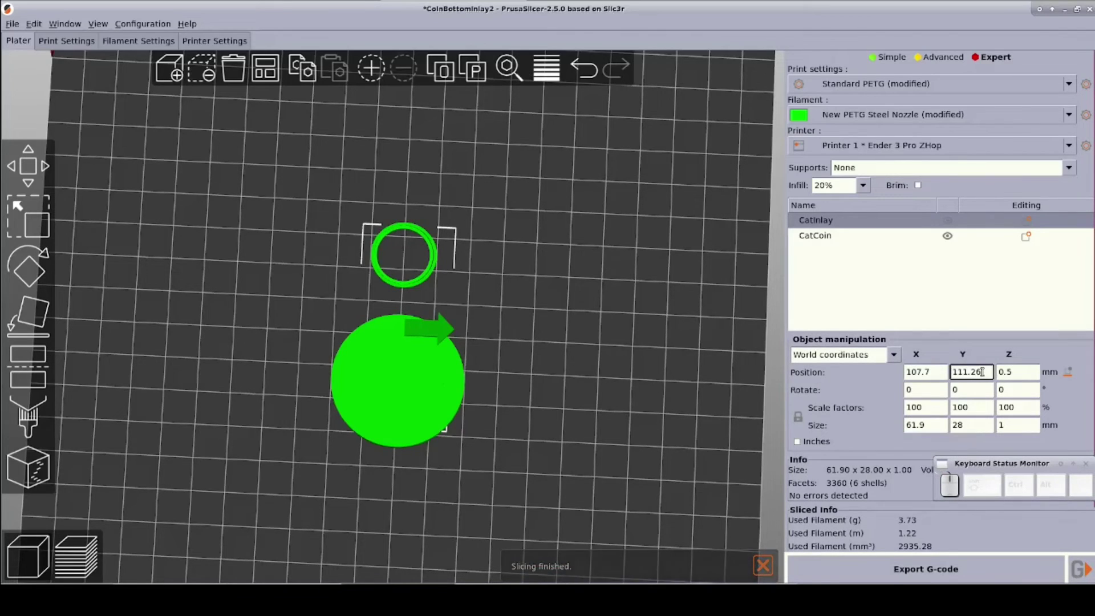
key("BackSpace")
key("BackSpace")
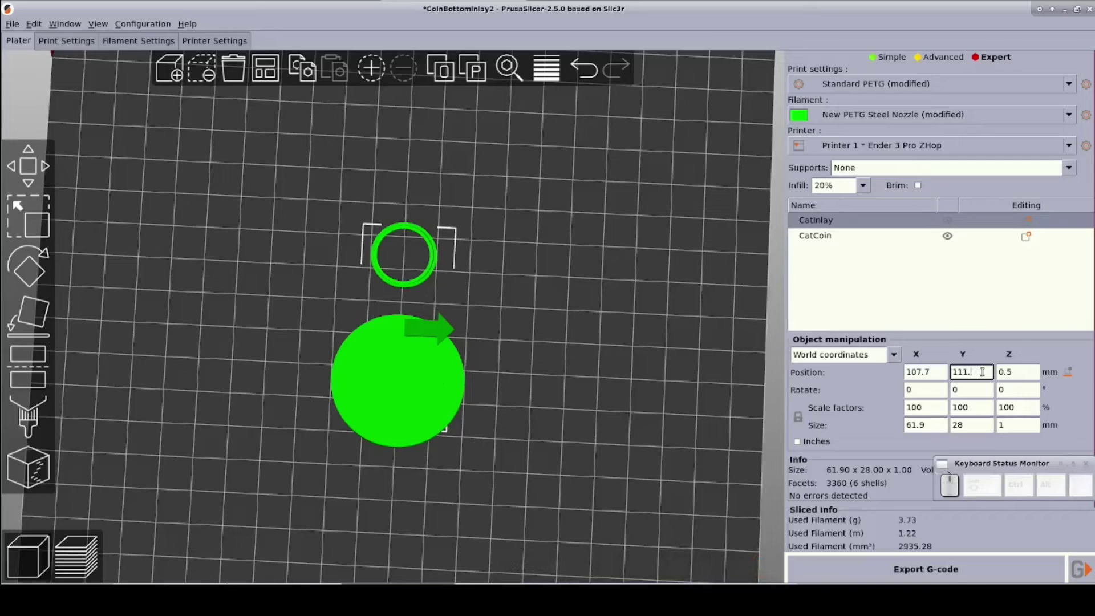
type("4")
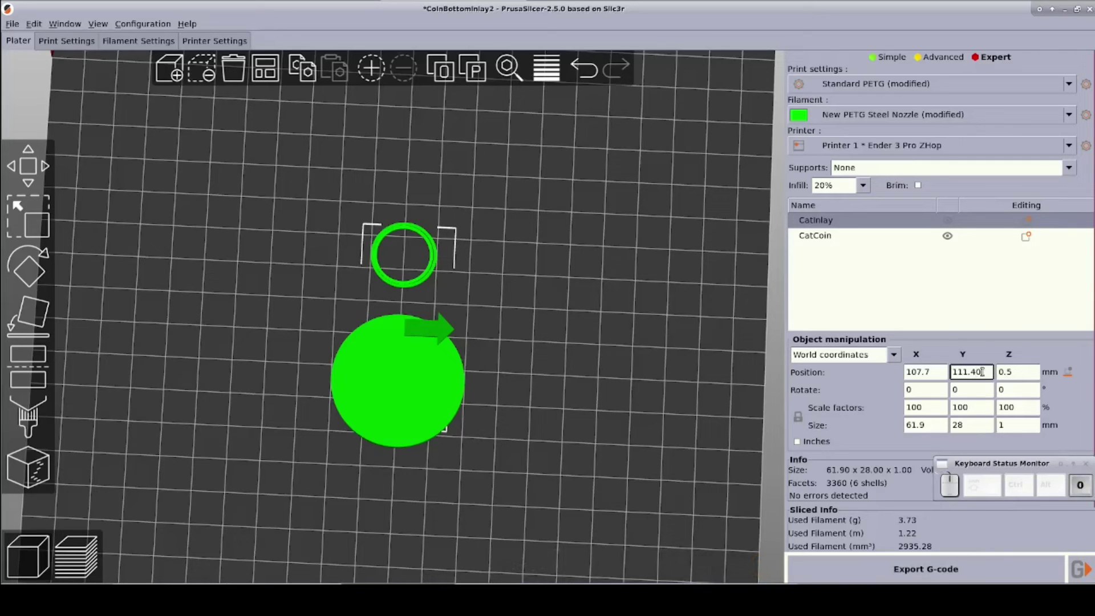
left_click(1014, 369)
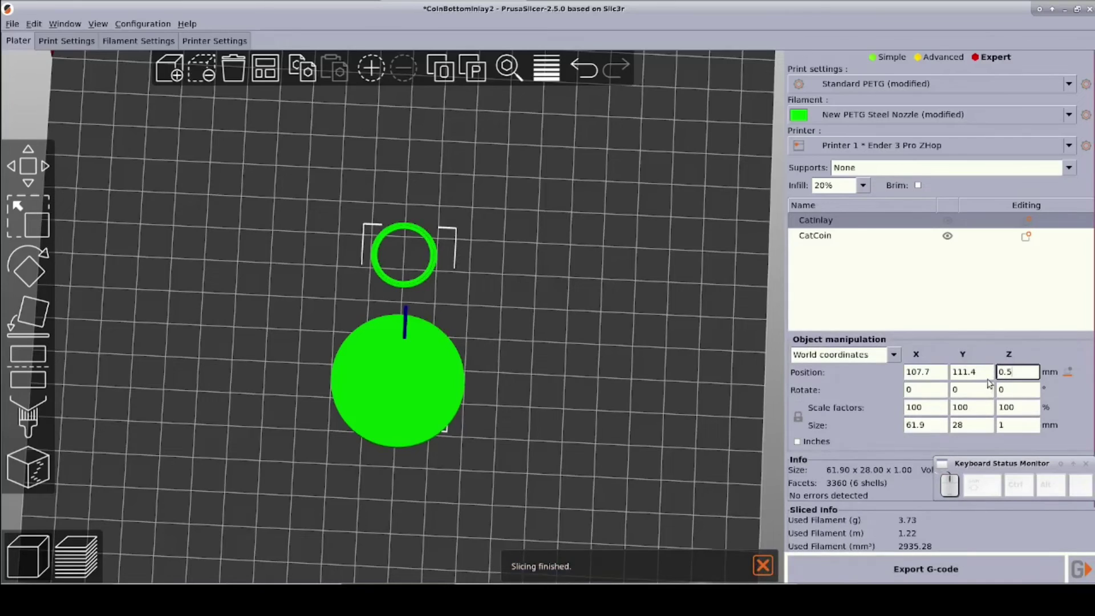
left_click(987, 370)
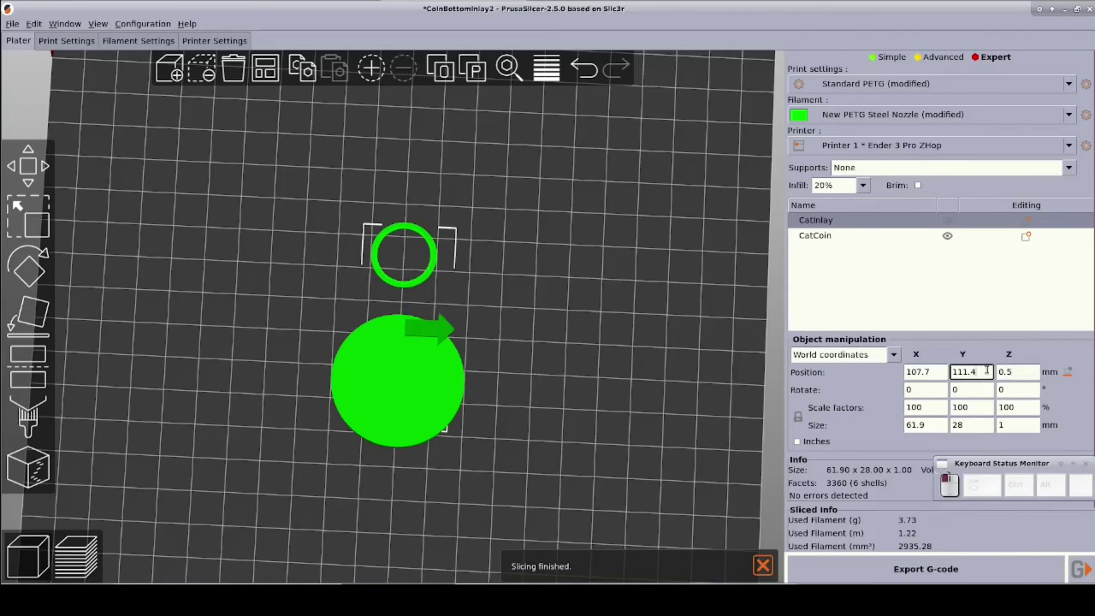
left_click(1018, 372)
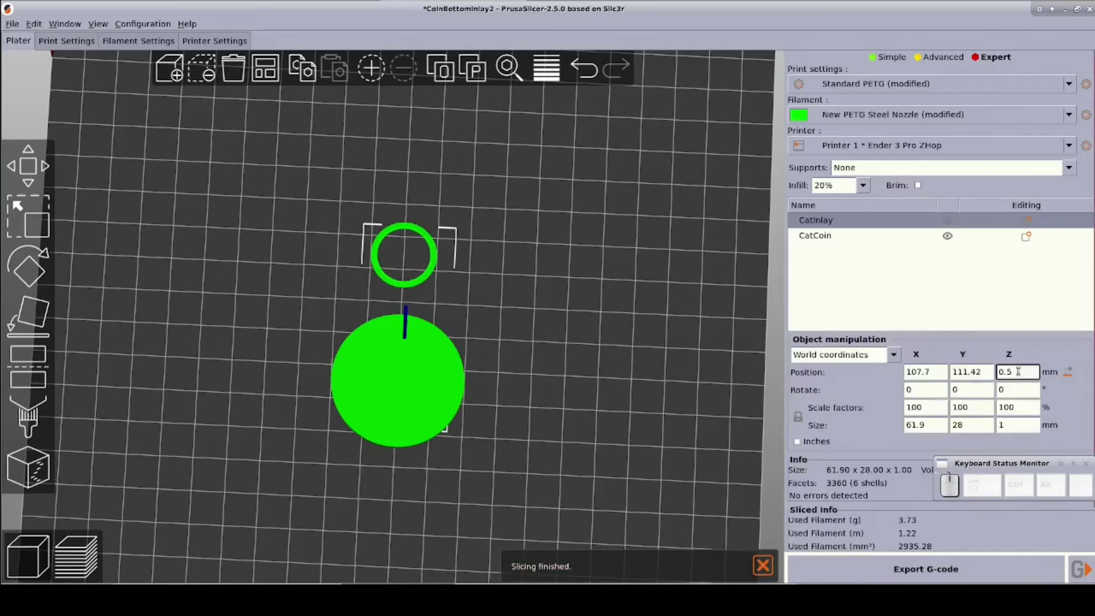
left_click(988, 373)
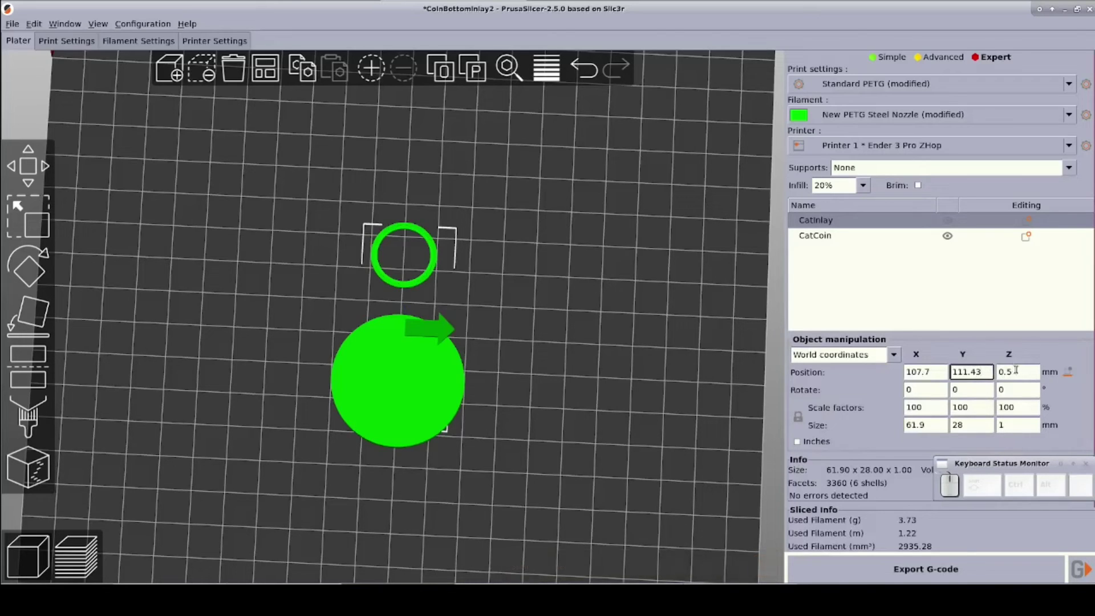
scroll(380, 344, "up", 4)
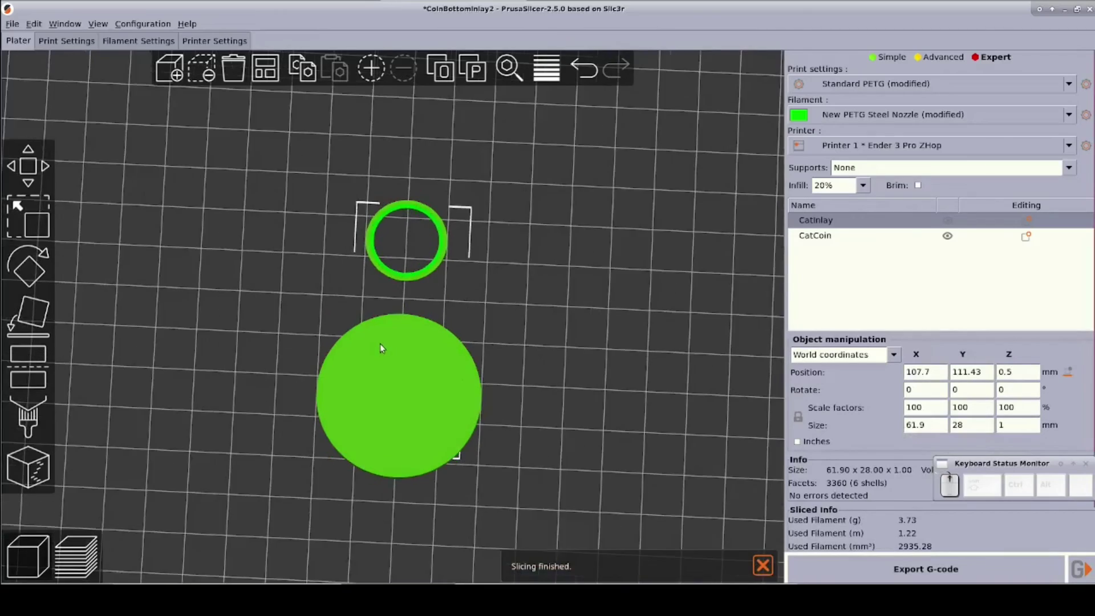
scroll(380, 343, "down", 3)
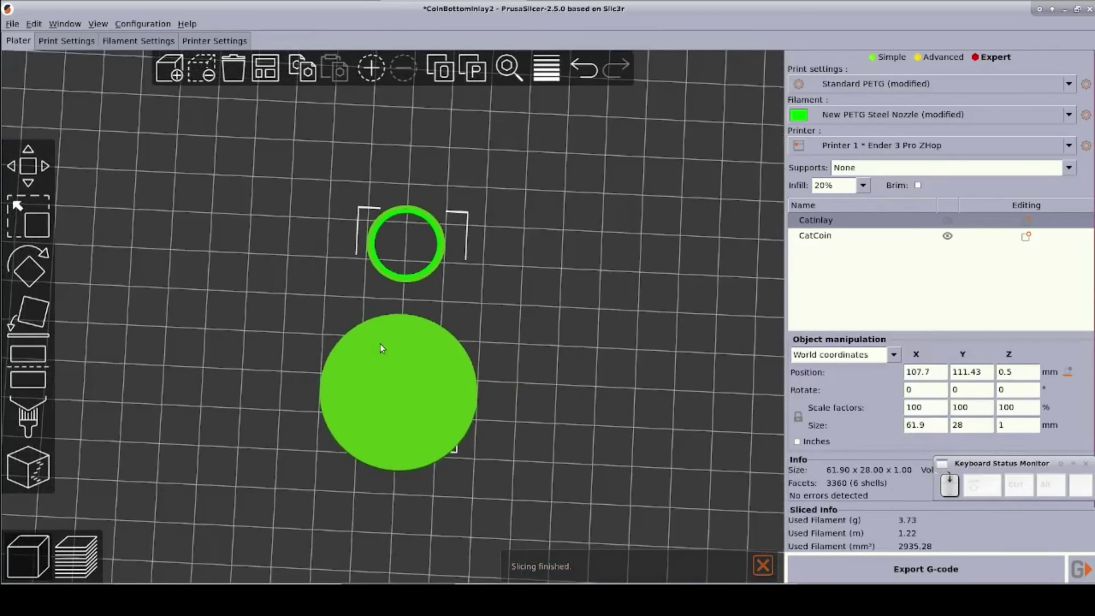
Inspect CatCoin and its ring from a tilted view, then bring up CatInlay's context menu.
left_click_drag(396, 533, 407, 438)
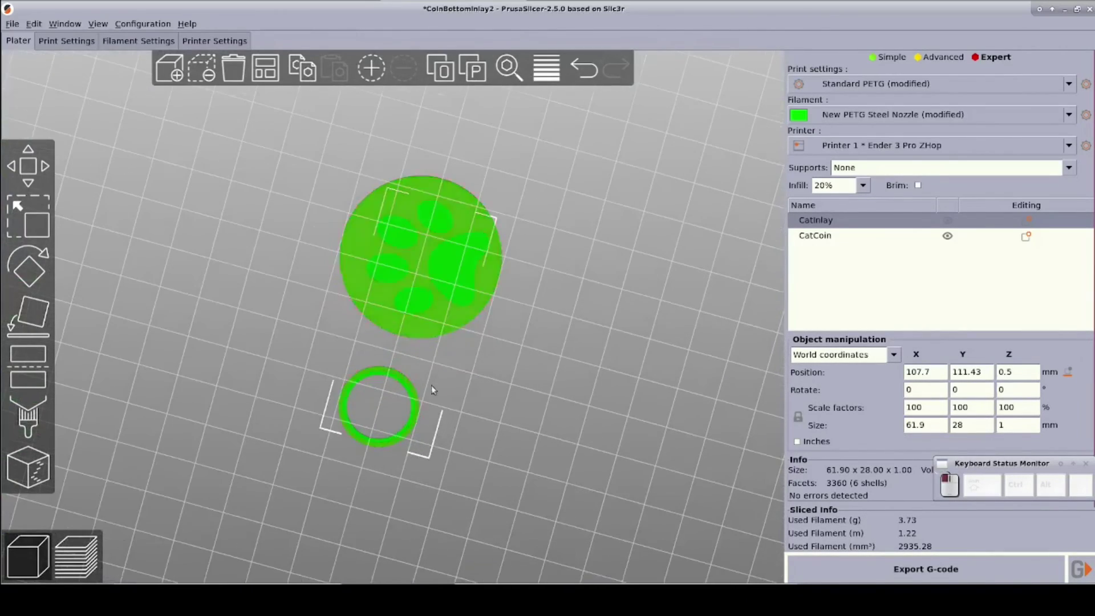
left_click(465, 220)
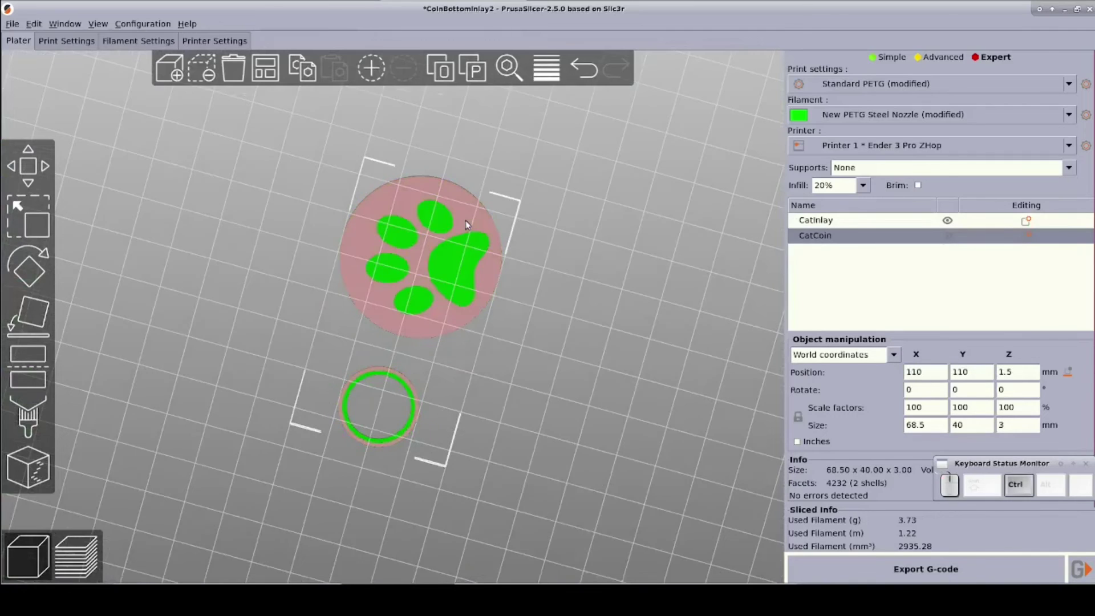
left_click(461, 190)
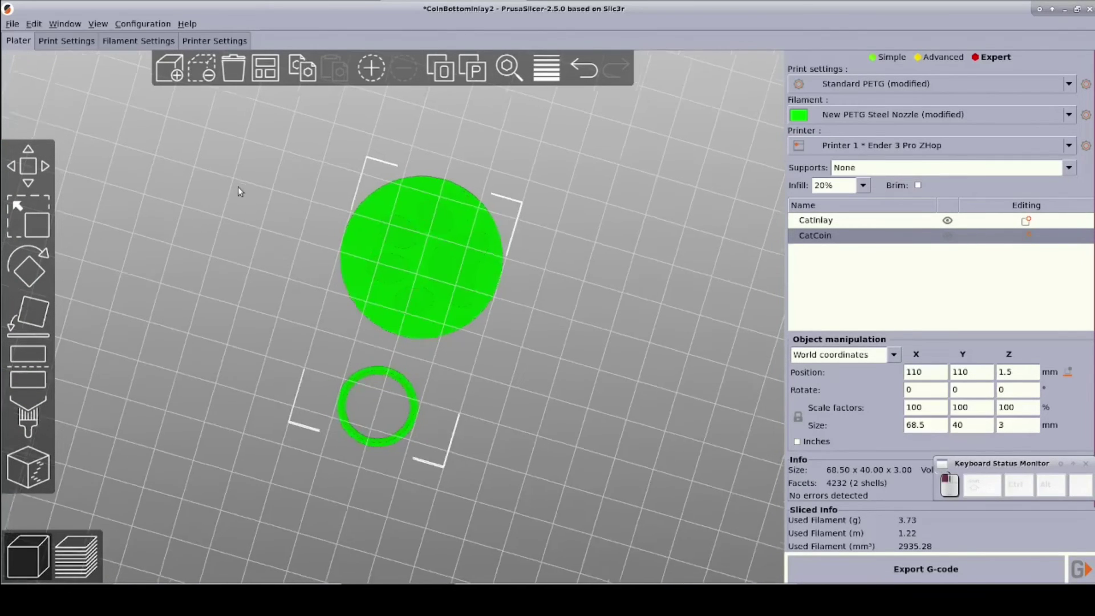
left_click_drag(237, 188, 292, 300)
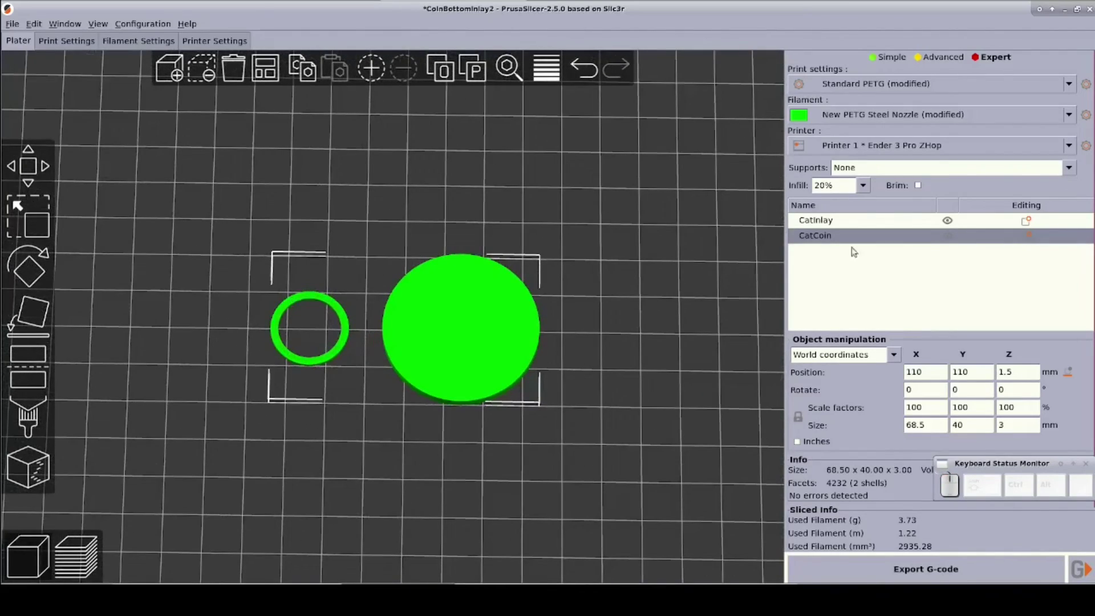
right_click(832, 221)
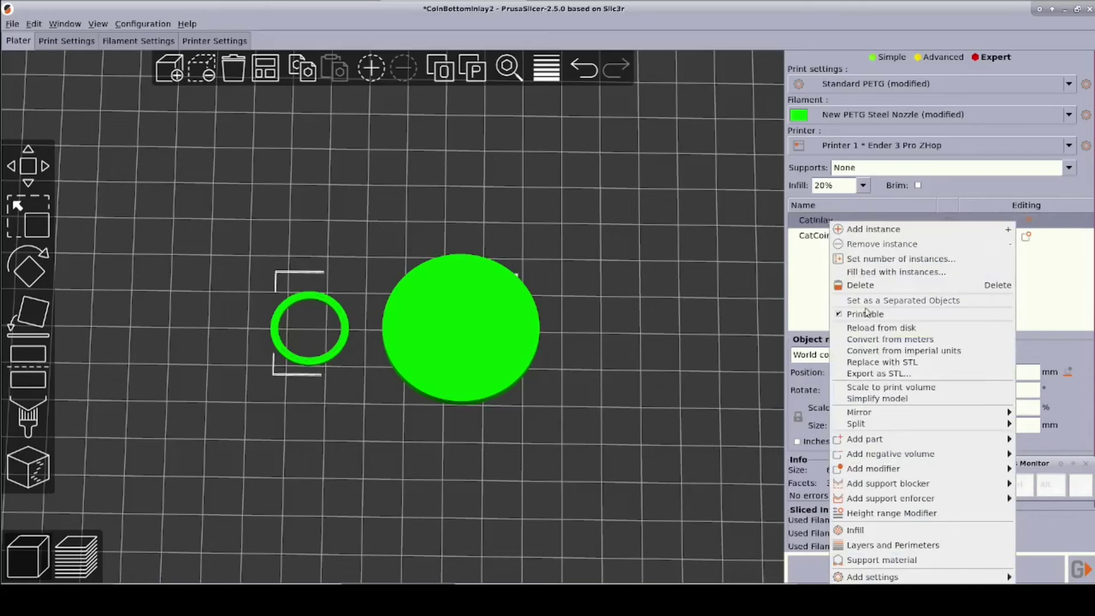
Add a slab negative volume to CatInlay over the ring, scaled to 27.8 × 41.99 × 2.76 mm.
mouse_move(908, 455)
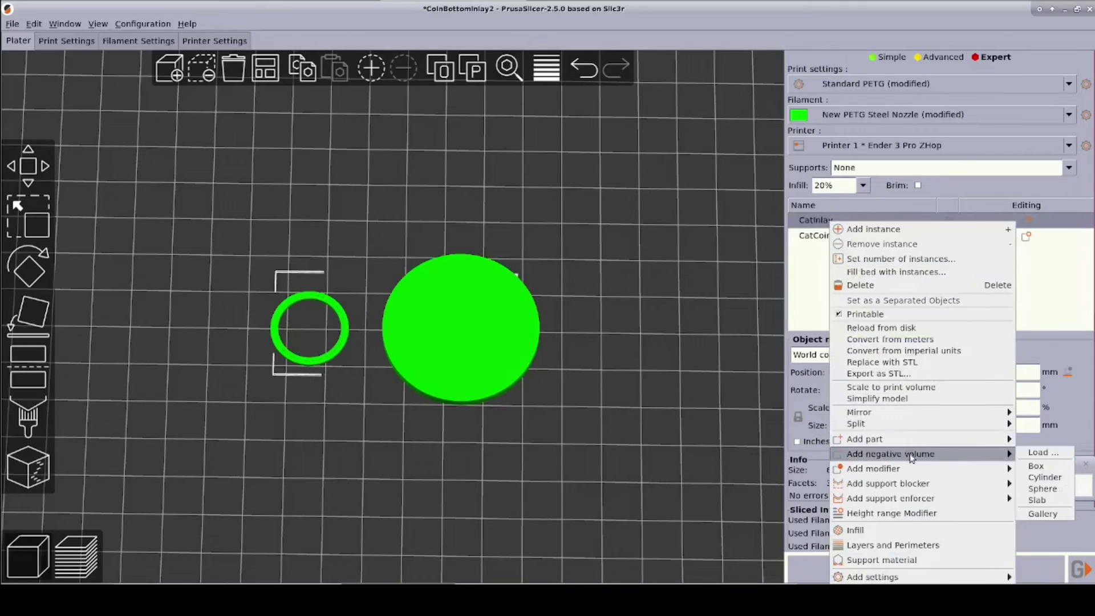
left_click(1043, 498)
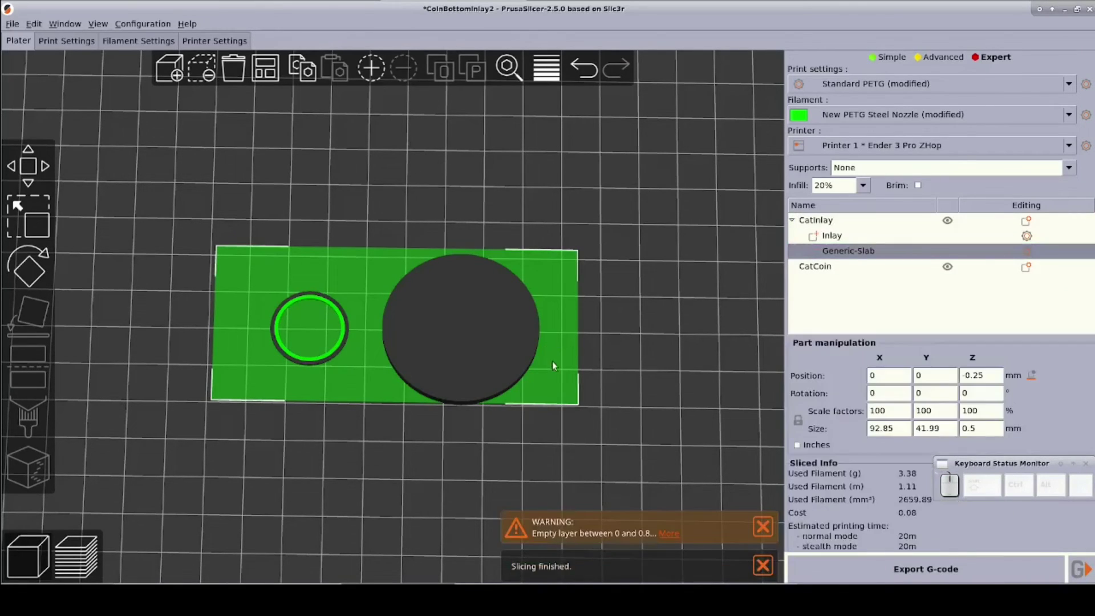
left_click_drag(552, 370, 459, 365)
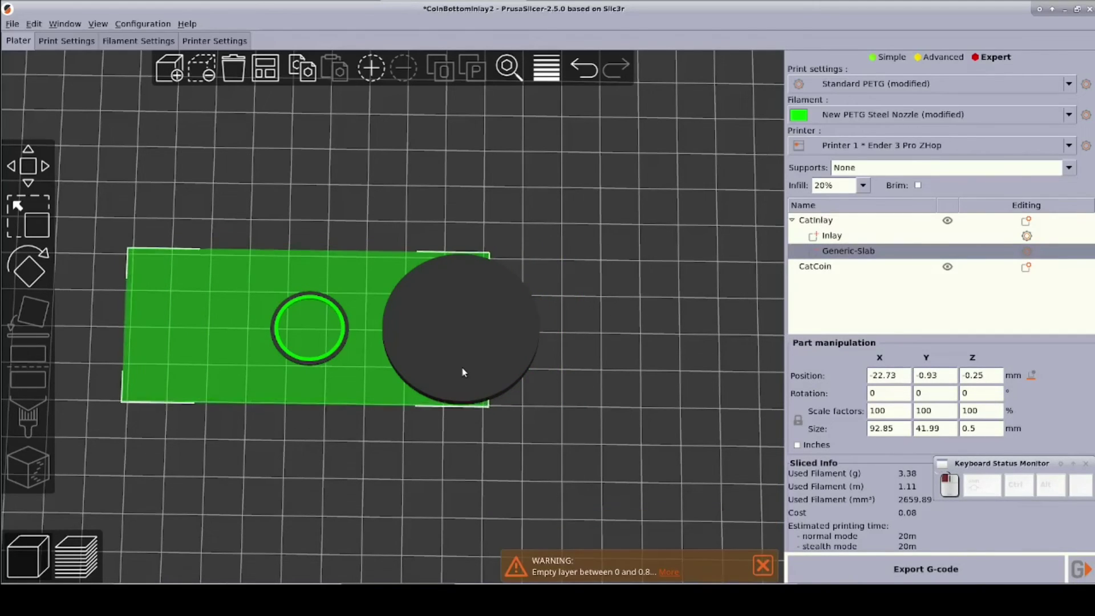
left_click(25, 218)
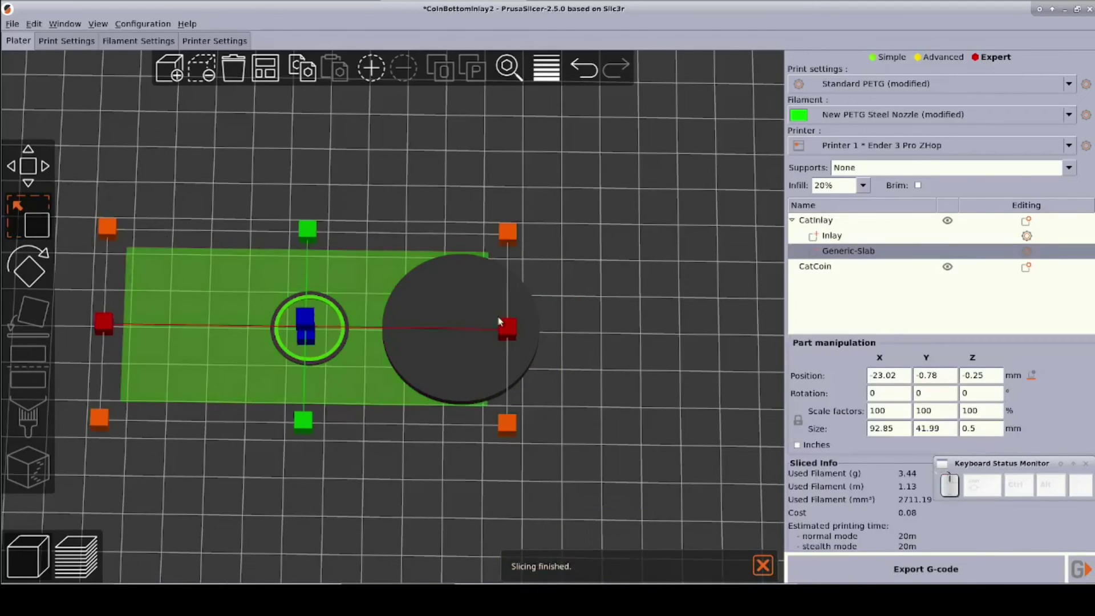
left_click_drag(507, 326, 313, 212)
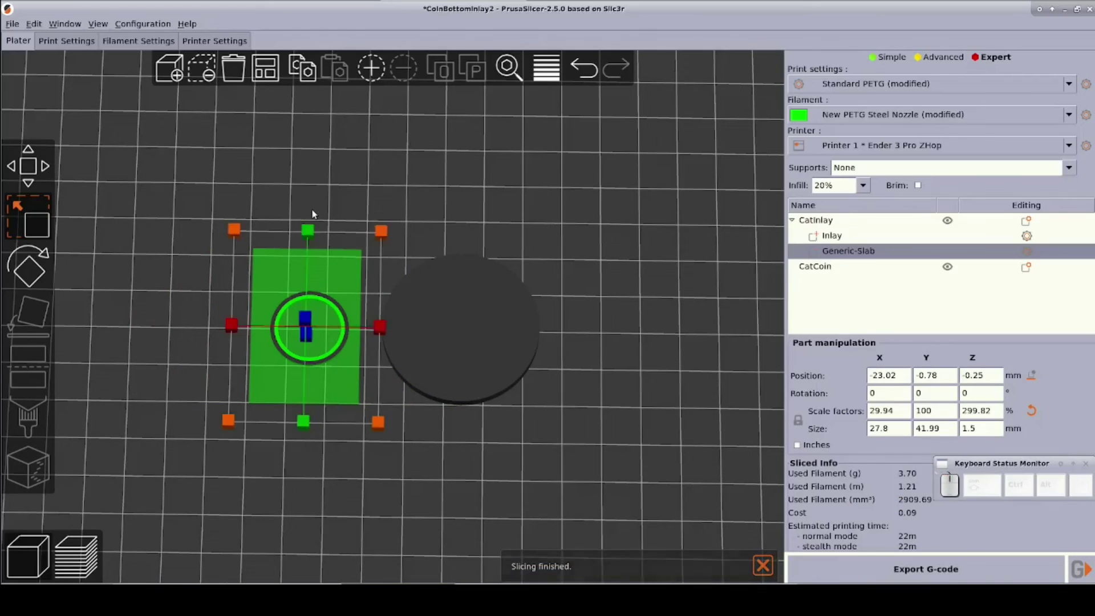
left_click_drag(320, 416, 294, 513)
left_click_drag(305, 343, 306, 319)
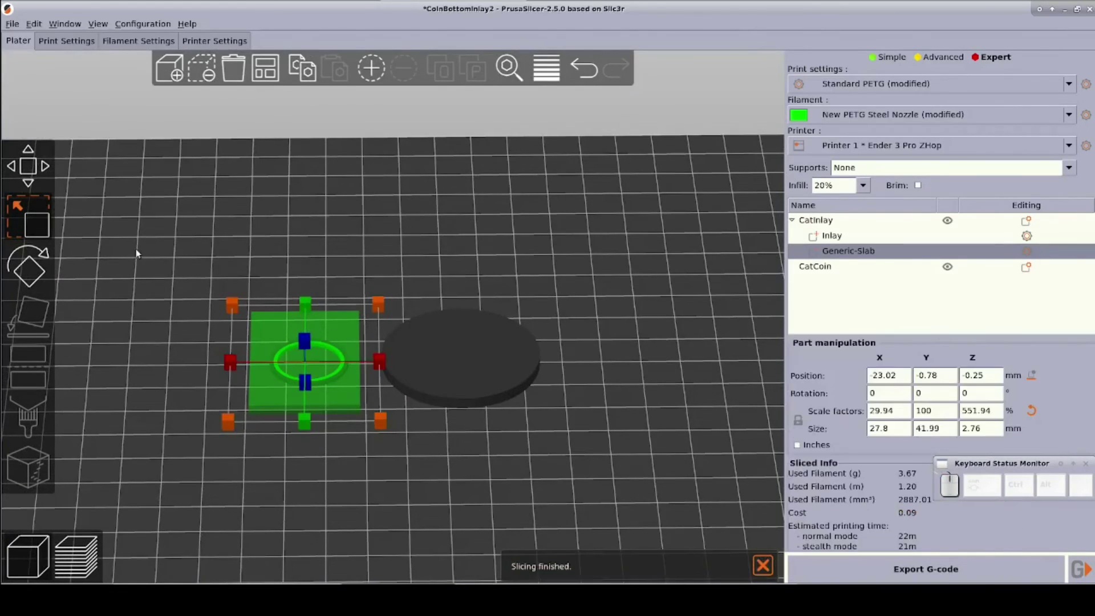
right_click(824, 269)
Add a slab to CatCoin, move it over the ring, and scale it to 32.55 × 60 × 4.05 mm.
mouse_move(924, 467)
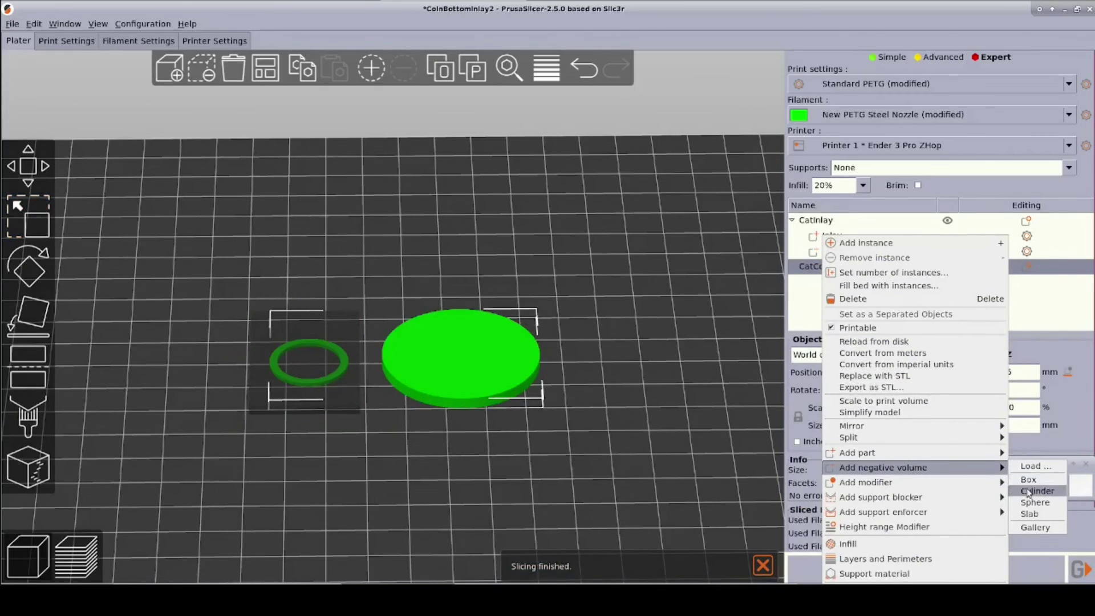
left_click(1031, 514)
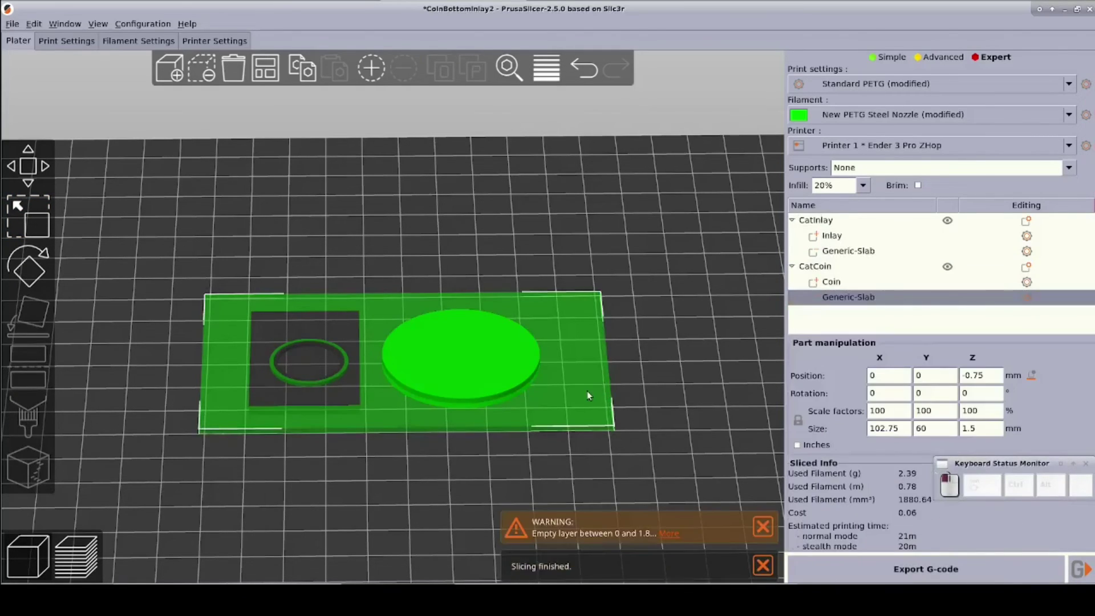
left_click_drag(589, 395, 483, 393)
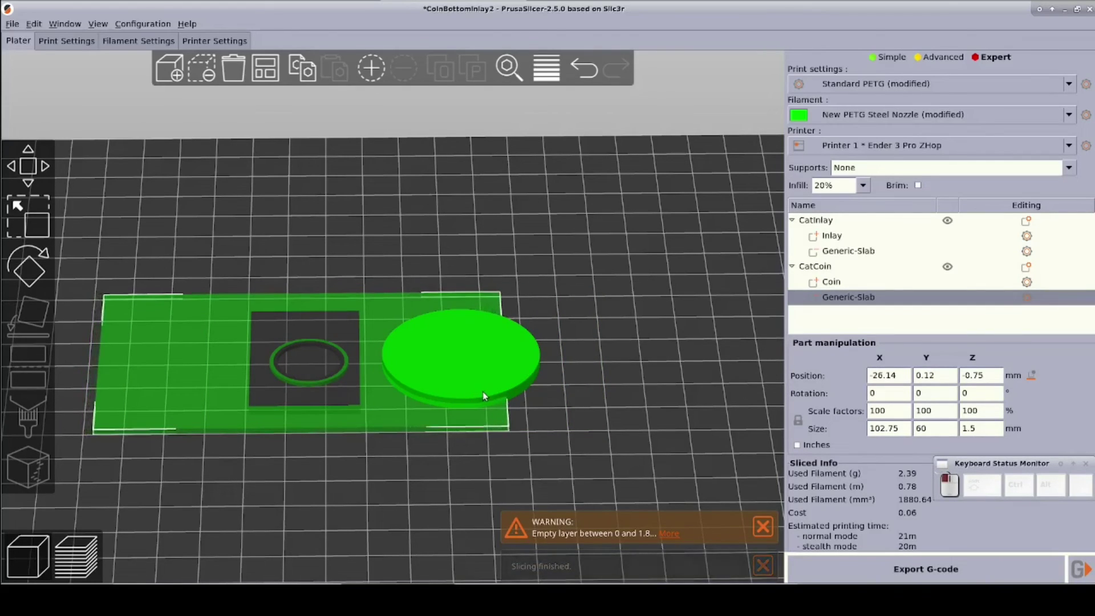
left_click(45, 214)
left_click_drag(525, 358, 367, 354)
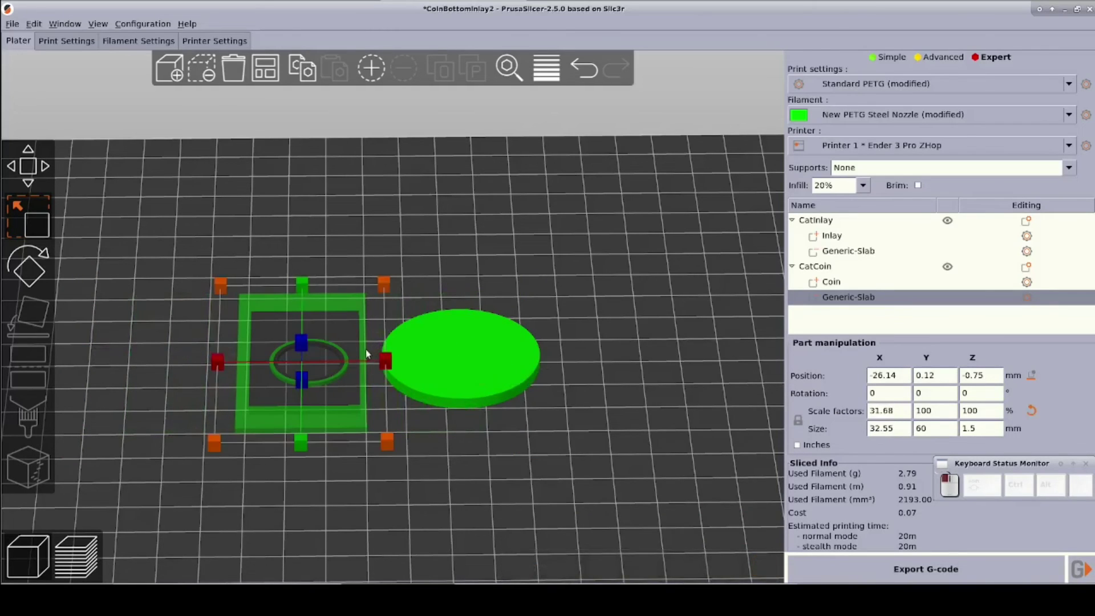
left_click_drag(302, 342, 314, 296)
mouse_move(529, 461)
left_mouse_down()
mouse_move(522, 436)
mouse_move(516, 469)
left_mouse_up()
Hide CatCoin in the preview and export the inlay-only slice as CoinBottomInlay2-PET.gcode.
left_click(85, 556)
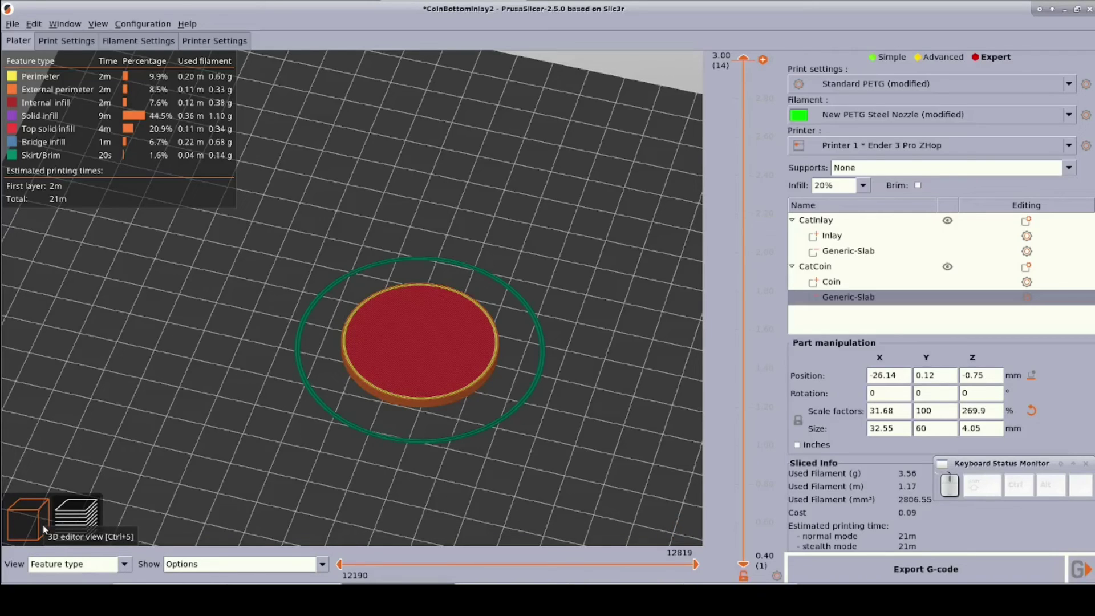
left_click(947, 268)
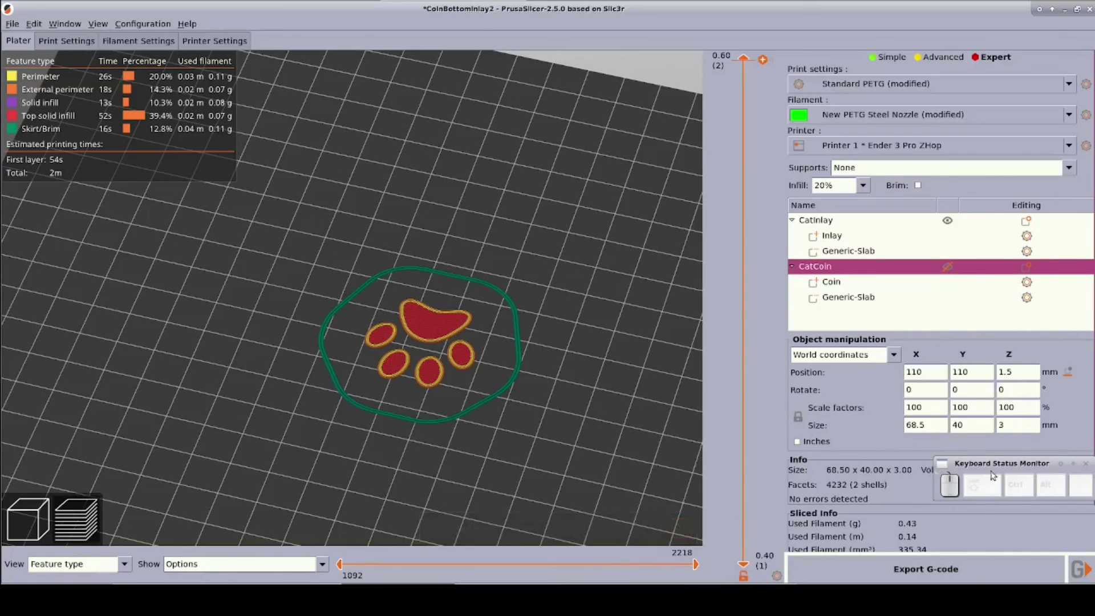
left_click(962, 575)
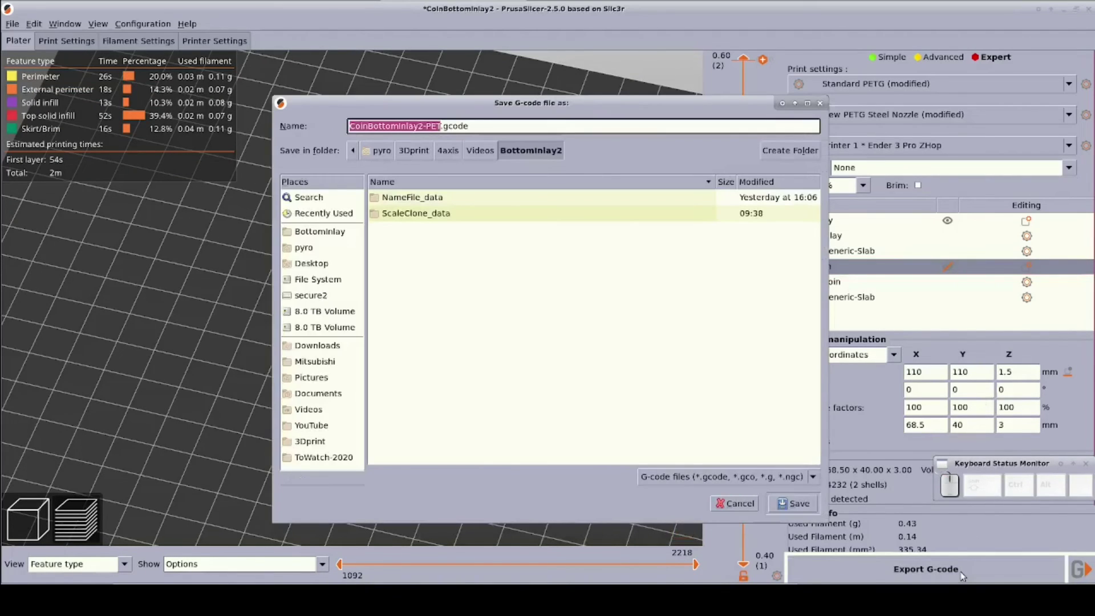
left_click(792, 503)
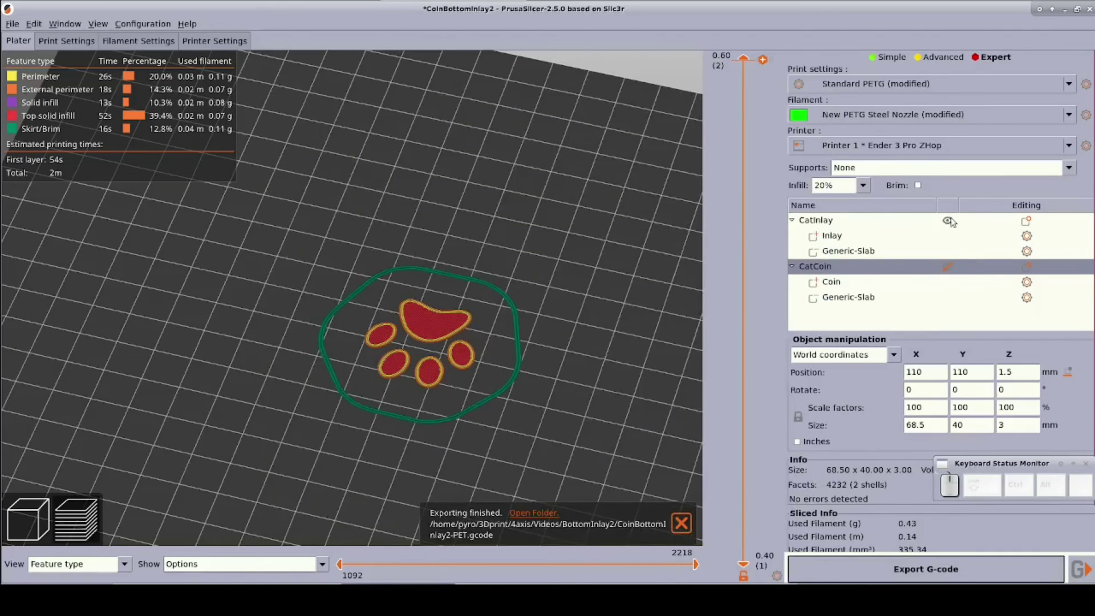
Hide CatInlay, show CatCoin, and check the filament's 1 mm Lift Z override.
left_click(945, 223)
left_click(946, 265)
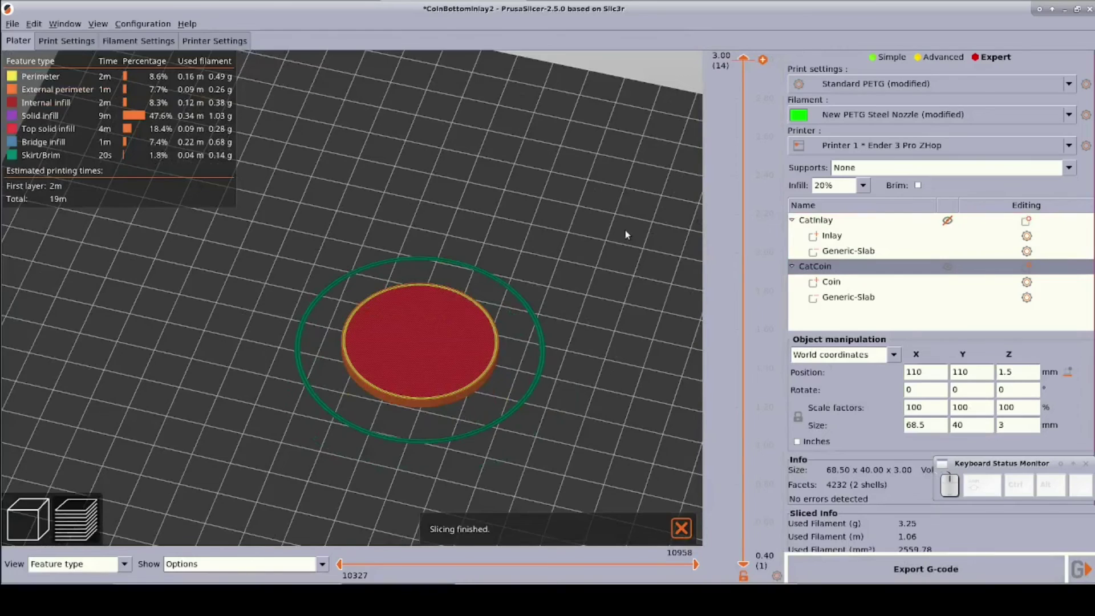
left_click(135, 42)
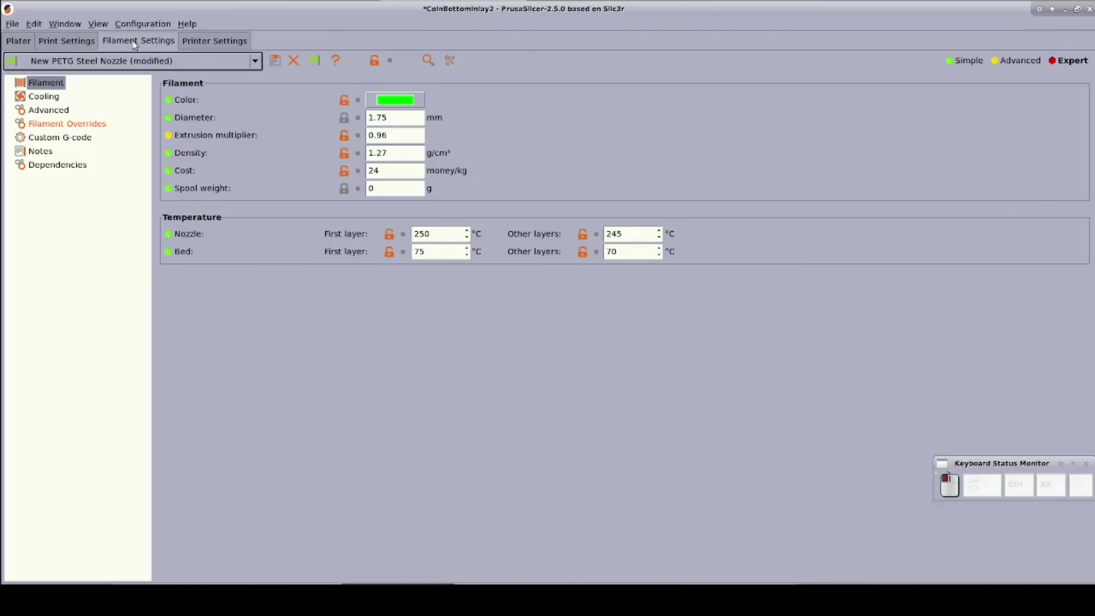
left_click(71, 129)
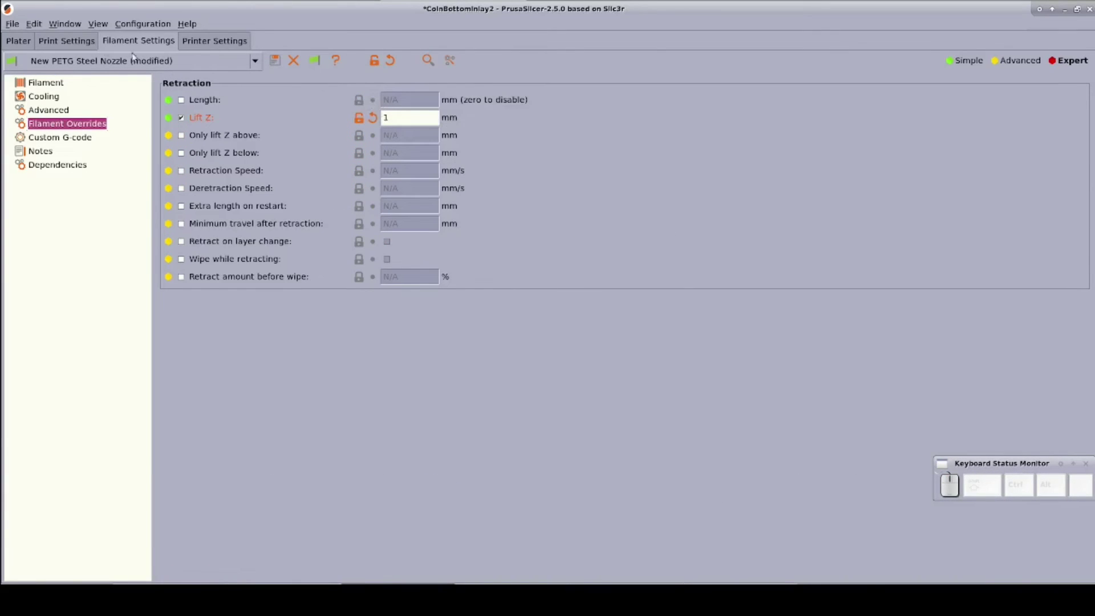
left_click(19, 41)
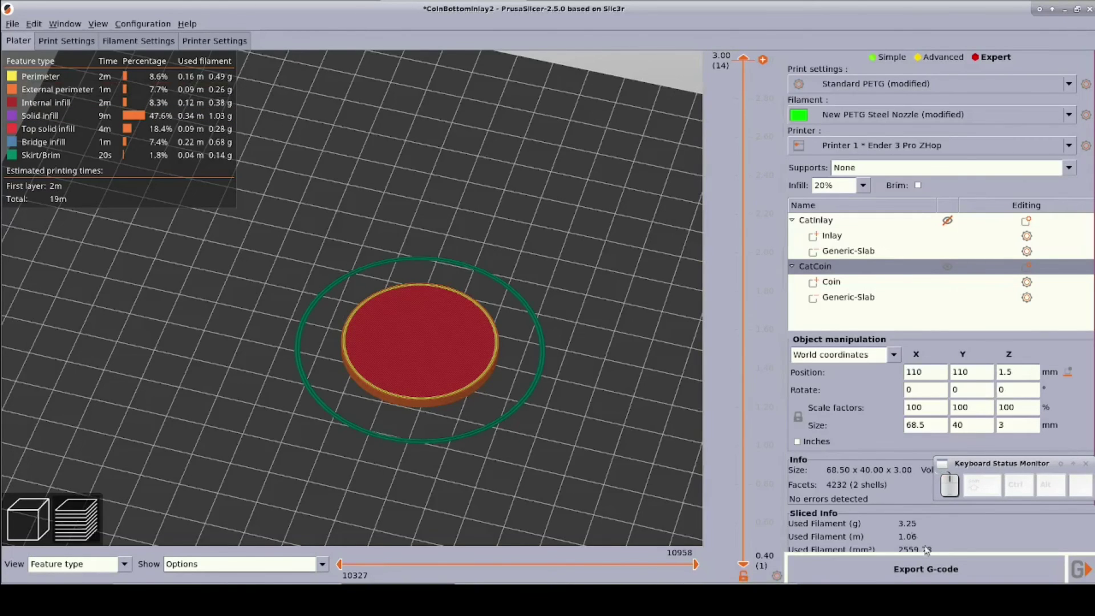
Save the coin-only G-code as Coin2-PET.gcode in the BottomInlay2 folder.
left_click(937, 567)
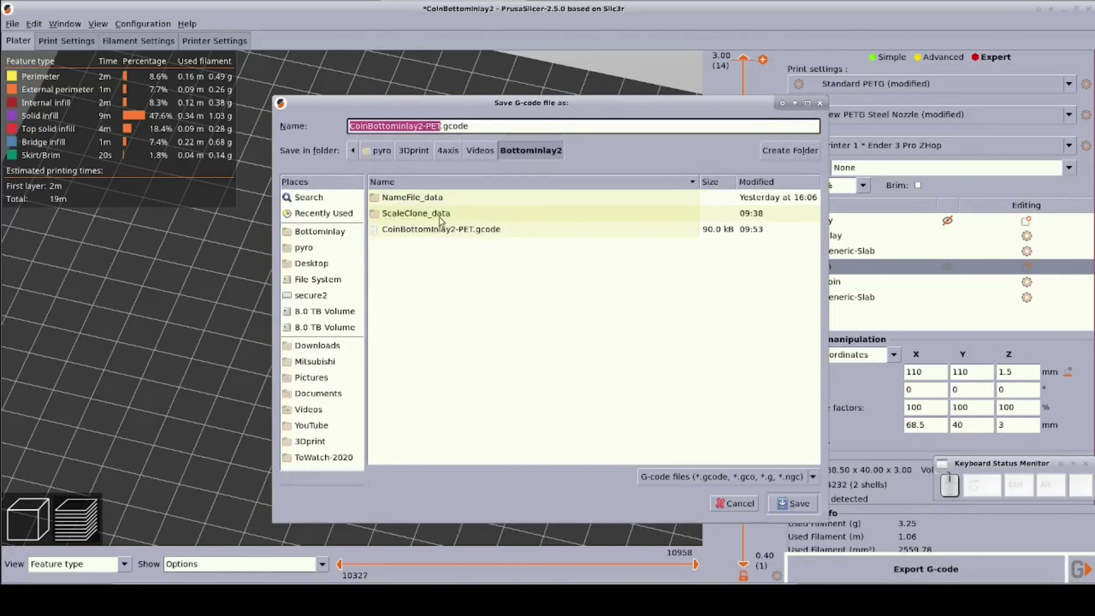
left_click(417, 126)
key("BackSpace")
key("BackSpace")
key("BackSpace")
key("BackSpace")
key("BackSpace")
key("BackSpace")
key("BackSpace")
key("BackSpace")
key("BackSpace")
key("BackSpace")
key("BackSpace")
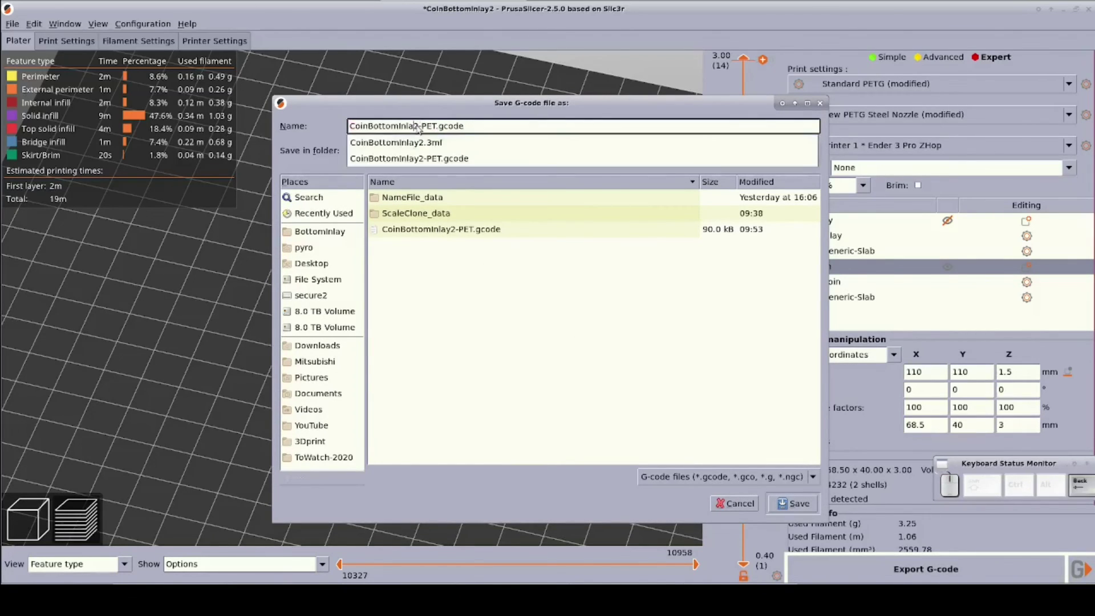
key("Return")
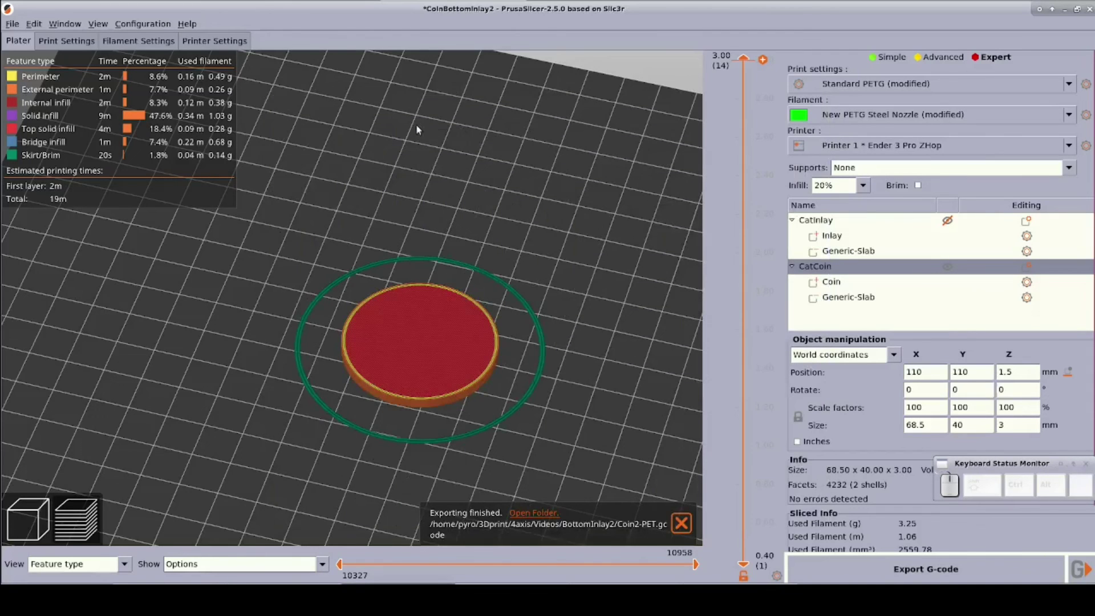